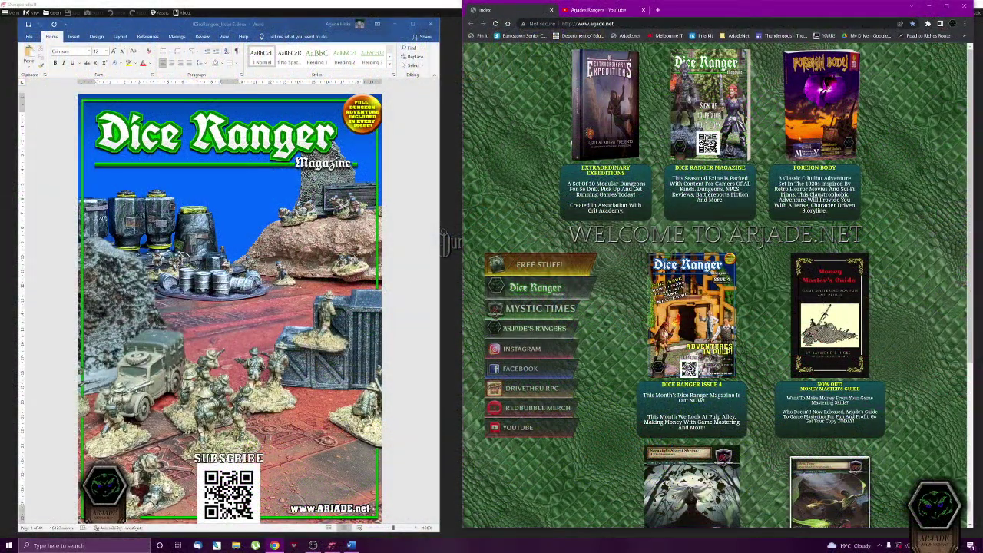
Bring the Dungeondraft start screen to the front
scroll(386, 253, down, 5)
scroll(386, 260, up, 3)
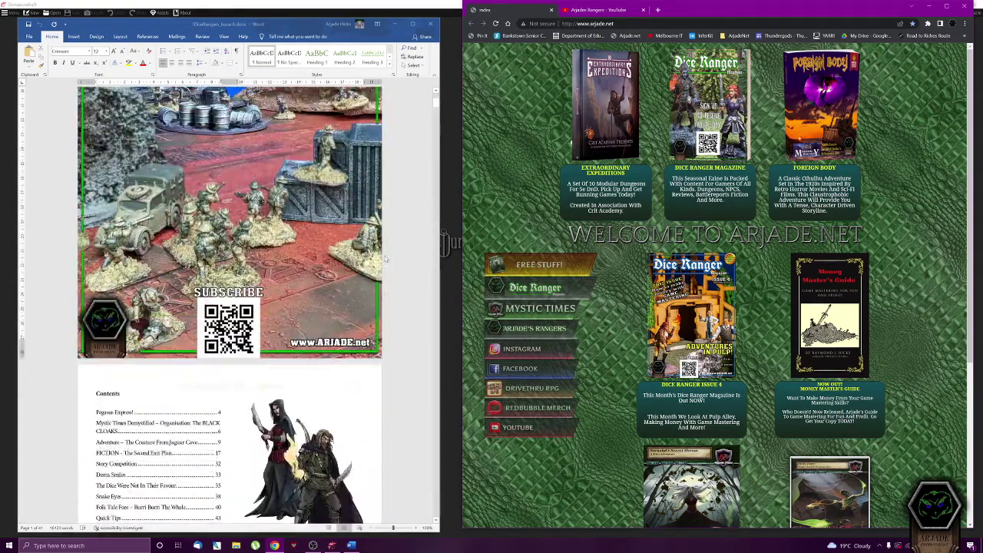
scroll(384, 259, up, 3)
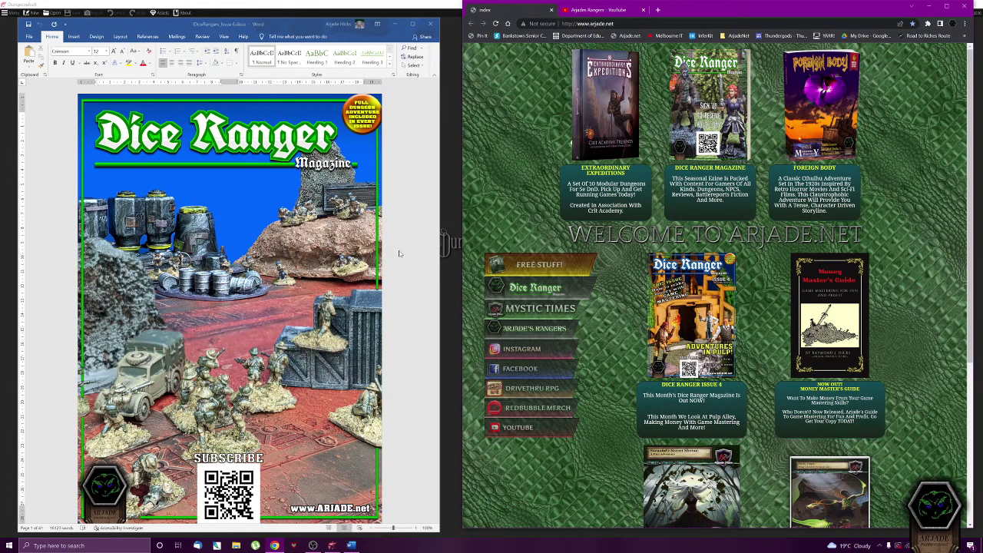
scroll(399, 254, down, 2)
scroll(399, 253, up, 2)
click(451, 163)
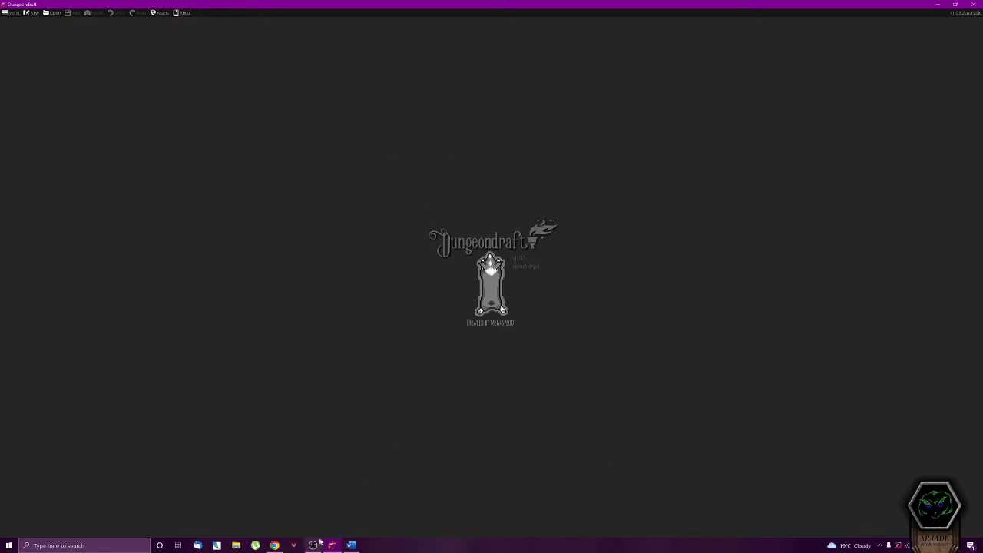
Show the YouTube channel tab in Chrome, then bring Dungeondraft and the Dice Ranger document forward
click(274, 546)
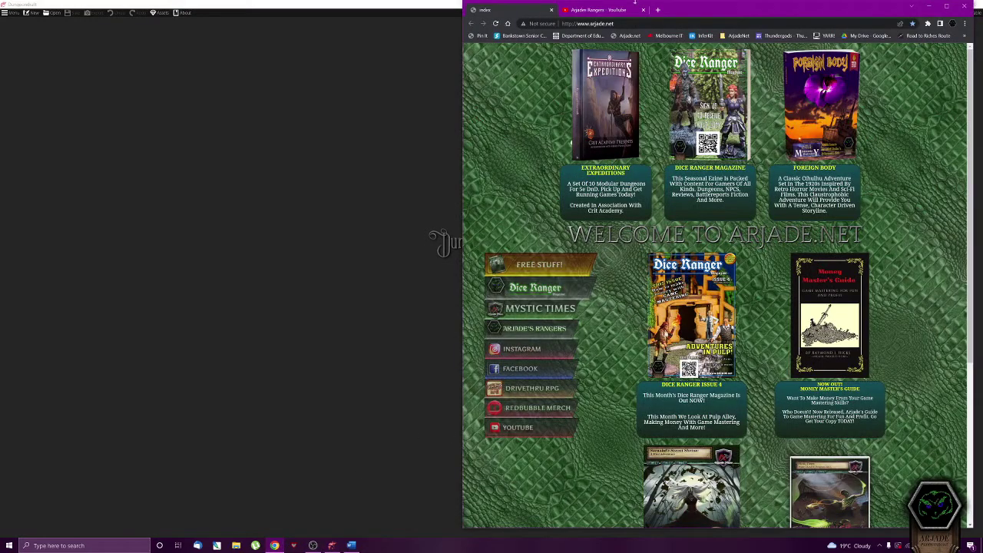
click(610, 10)
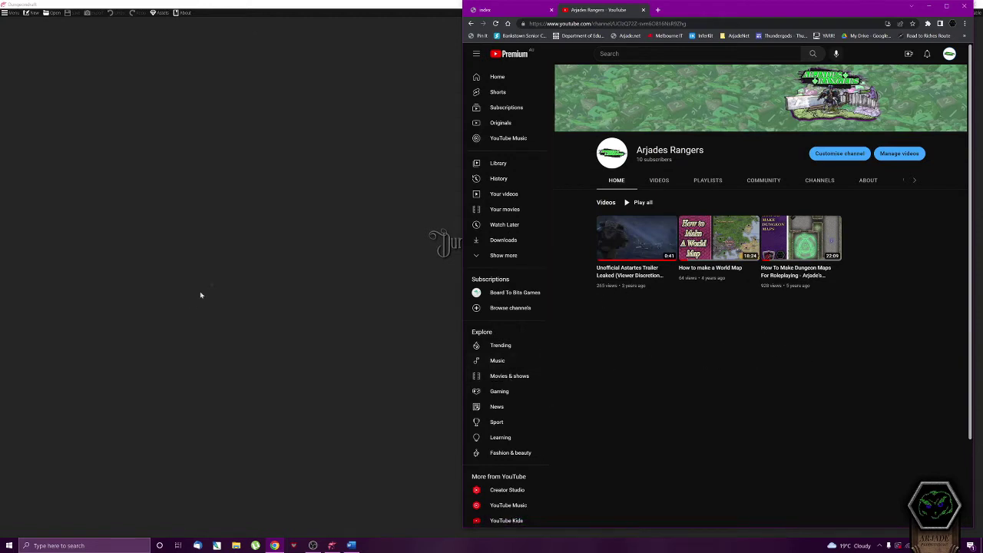
click(228, 265)
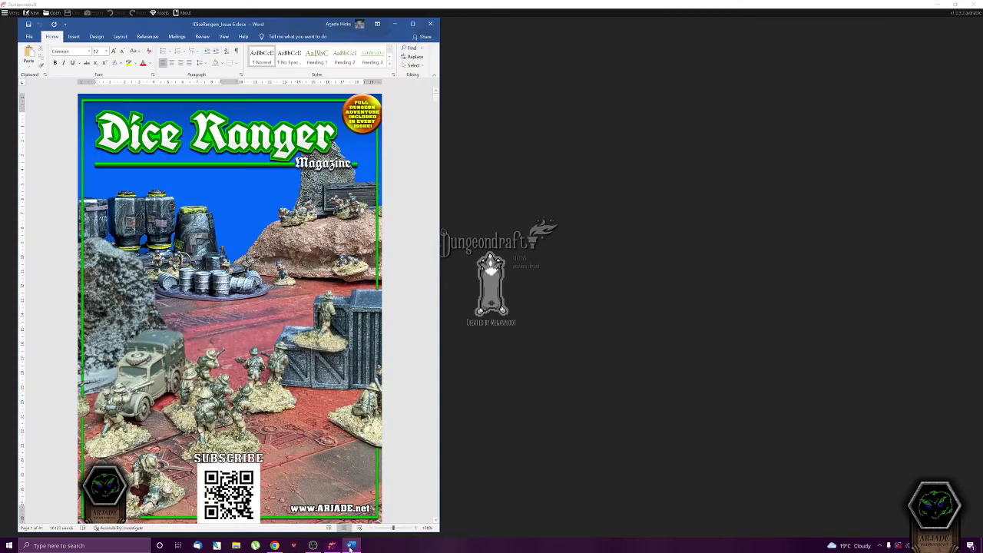
click(351, 546)
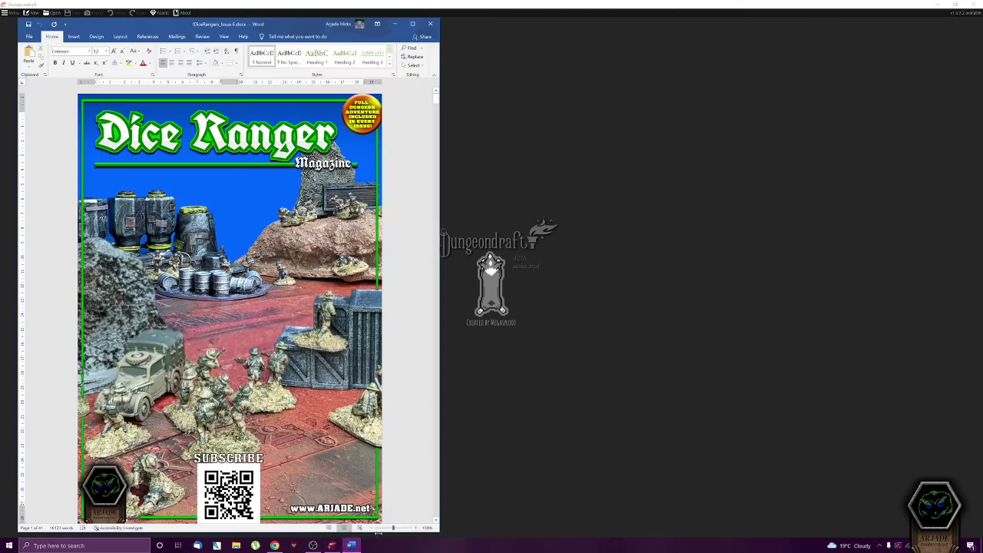
scroll(188, 315, down, 5)
scroll(189, 315, up, 5)
scroll(194, 312, down, 15)
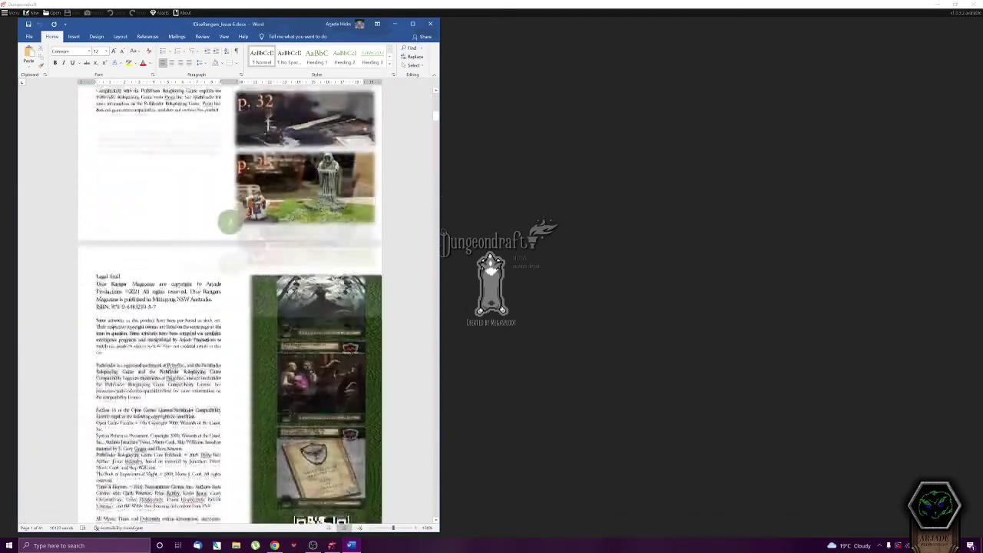
scroll(230, 340, down, 15)
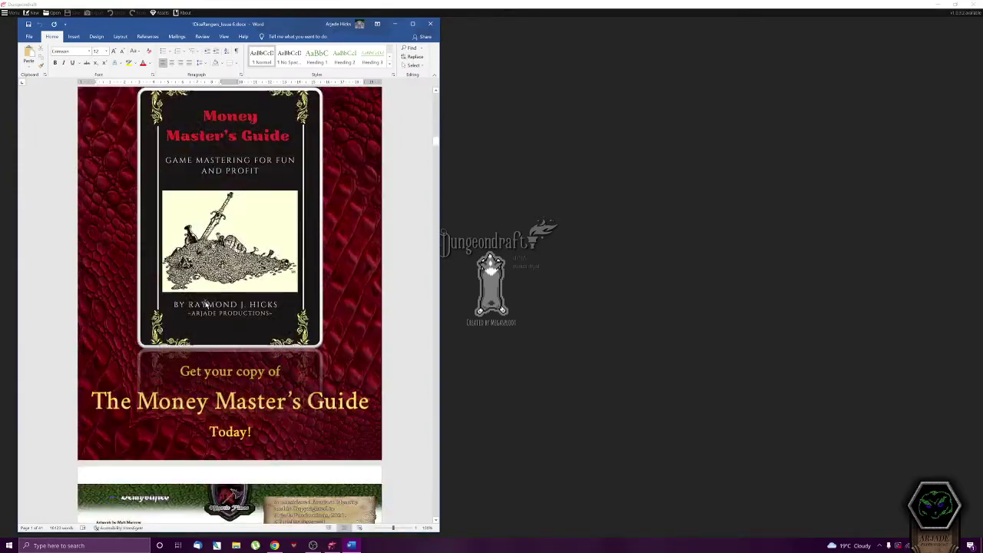
scroll(230, 307, down, 6)
scroll(229, 308, up, 3)
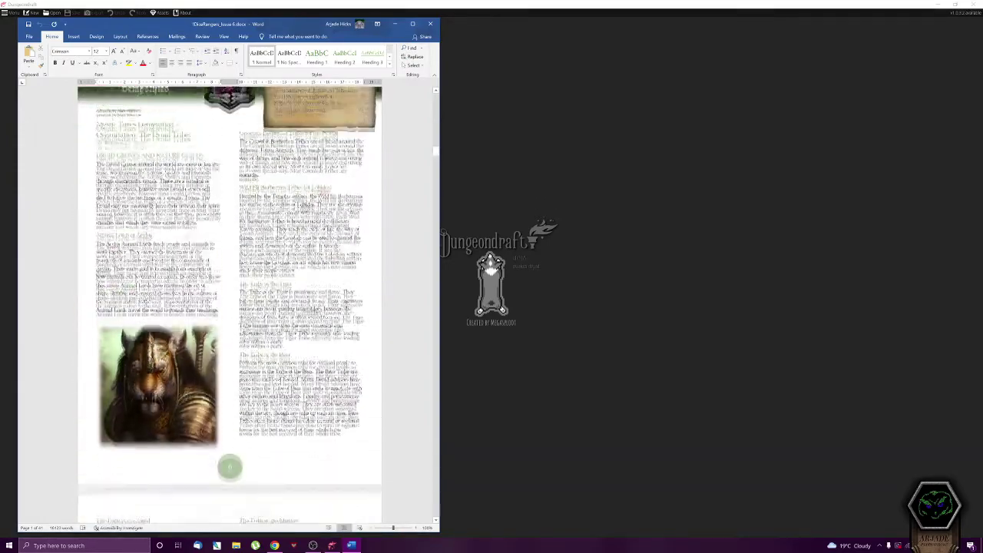
scroll(230, 516, up, 1)
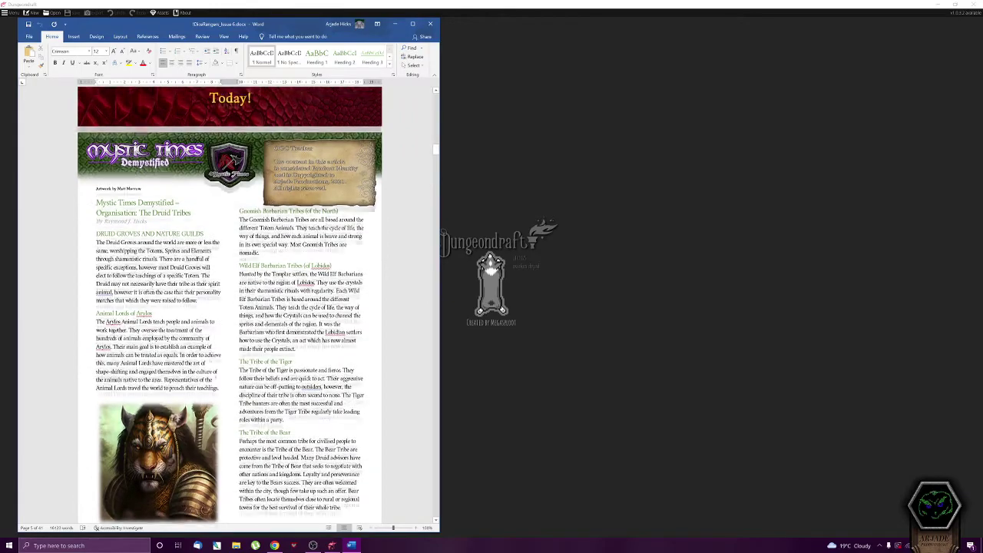
scroll(245, 295, down, 17)
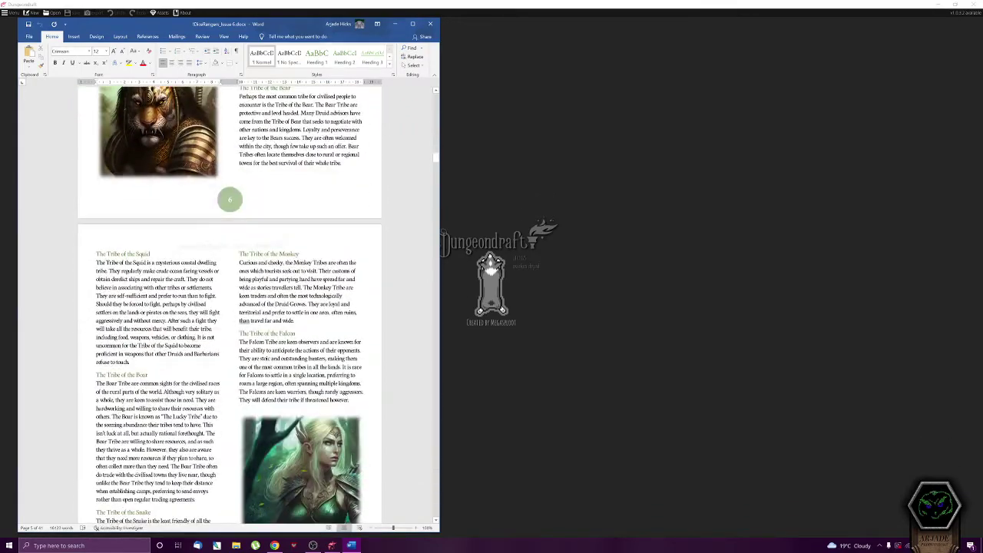
scroll(244, 295, down, 11)
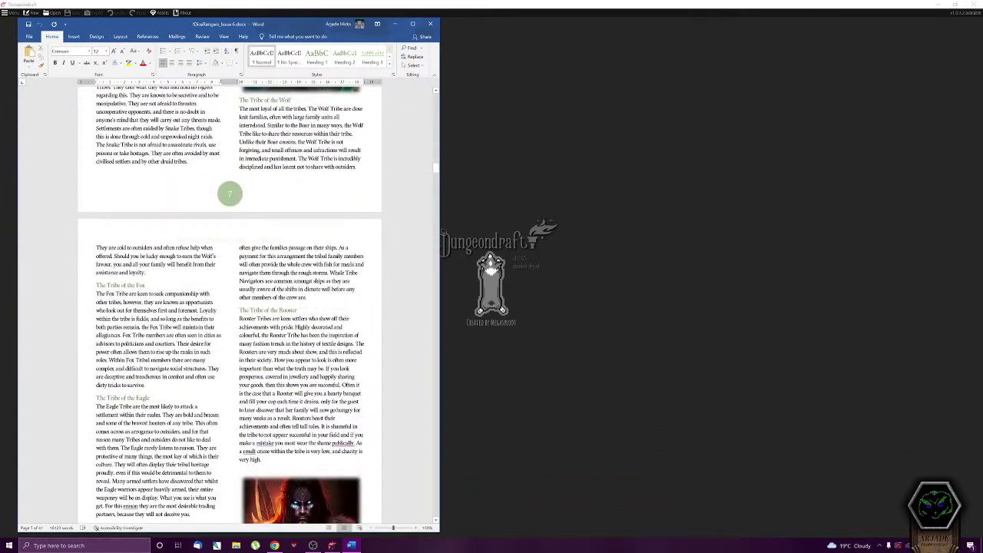
scroll(245, 295, down, 9)
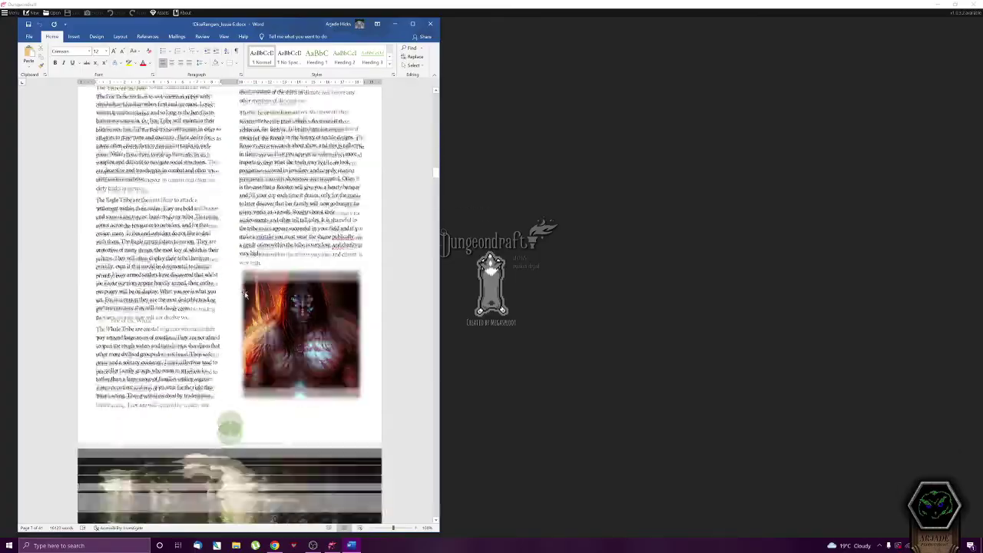
scroll(245, 295, down, 9)
scroll(244, 295, up, 11)
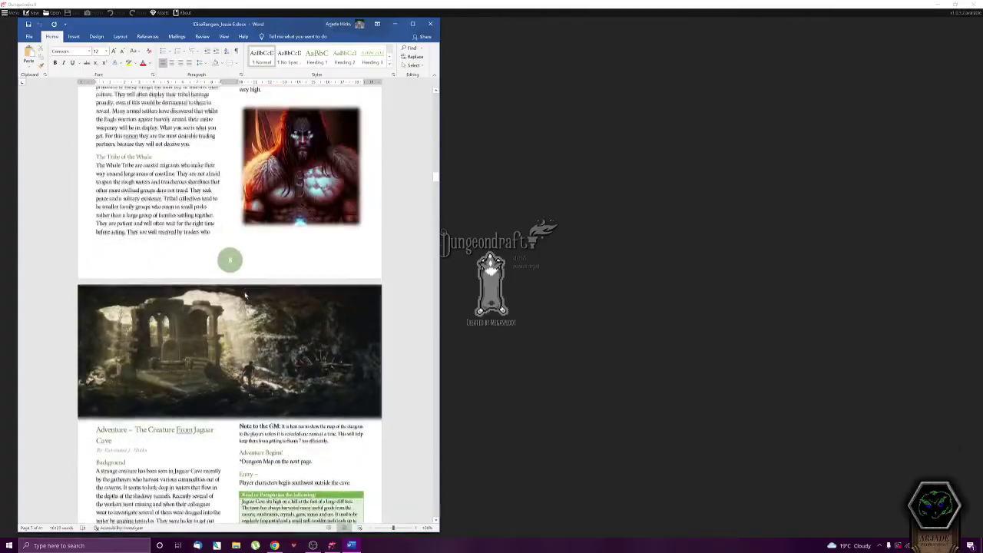
scroll(230, 425, up, 20)
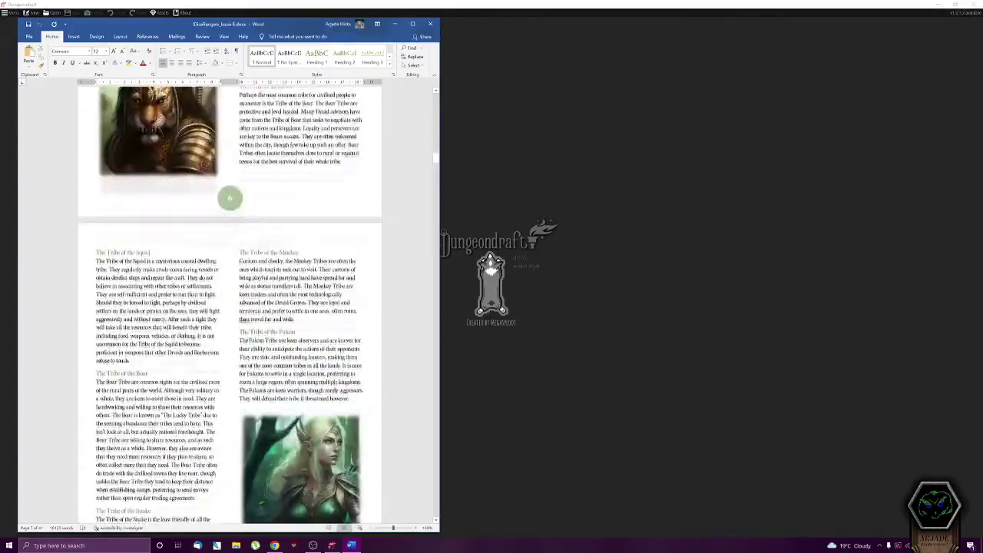
scroll(230, 452, up, 20)
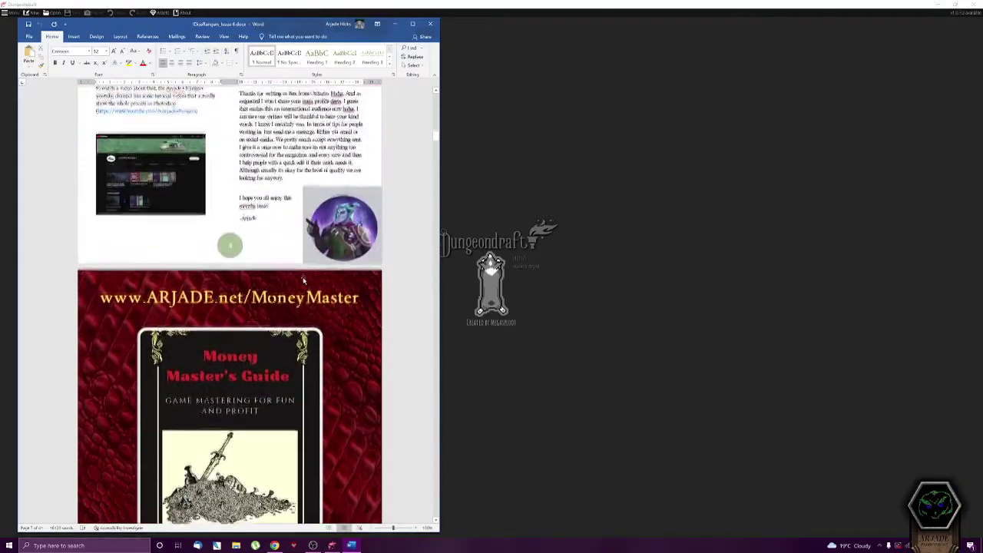
click(557, 159)
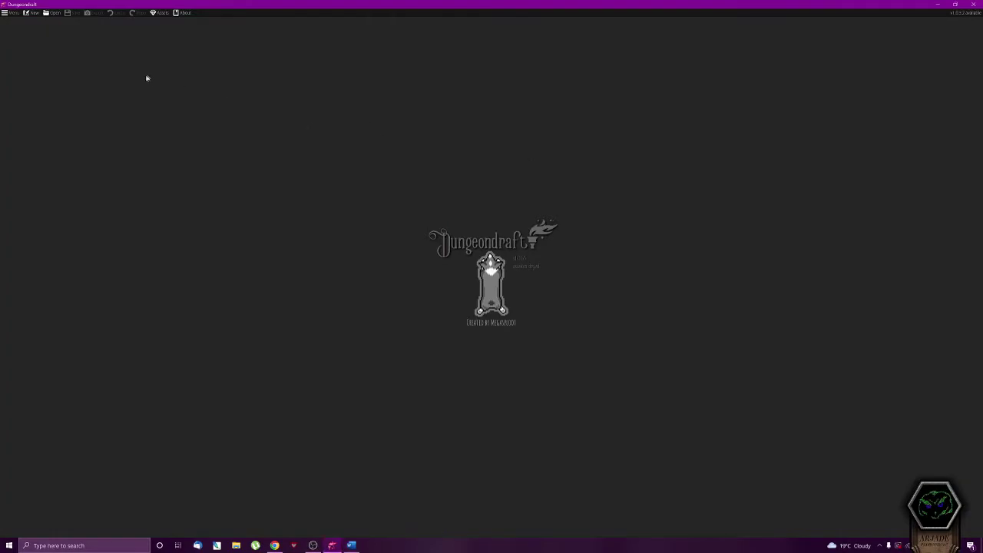
Create a new map from the A4 Paper template with Start with Map Wizard kept on
click(30, 13)
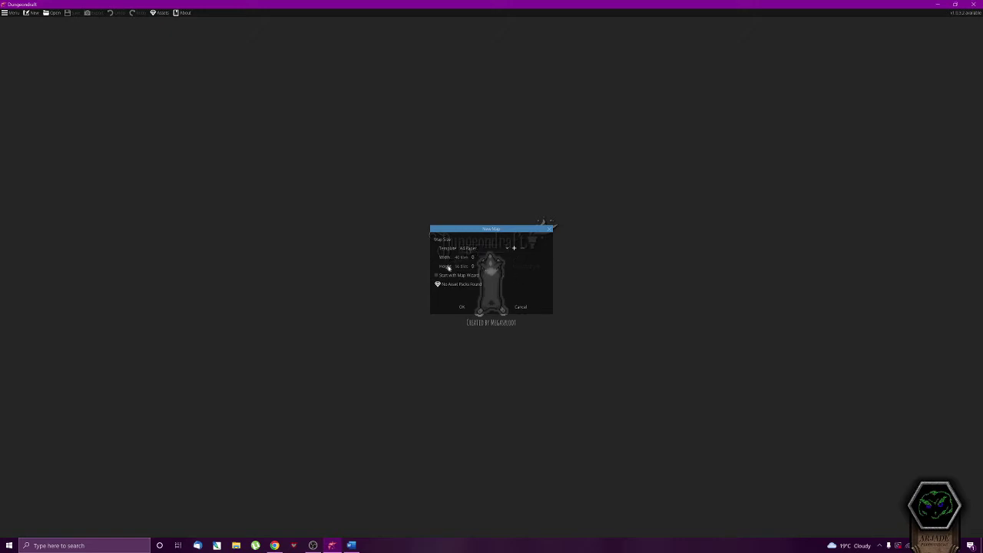
click(504, 248)
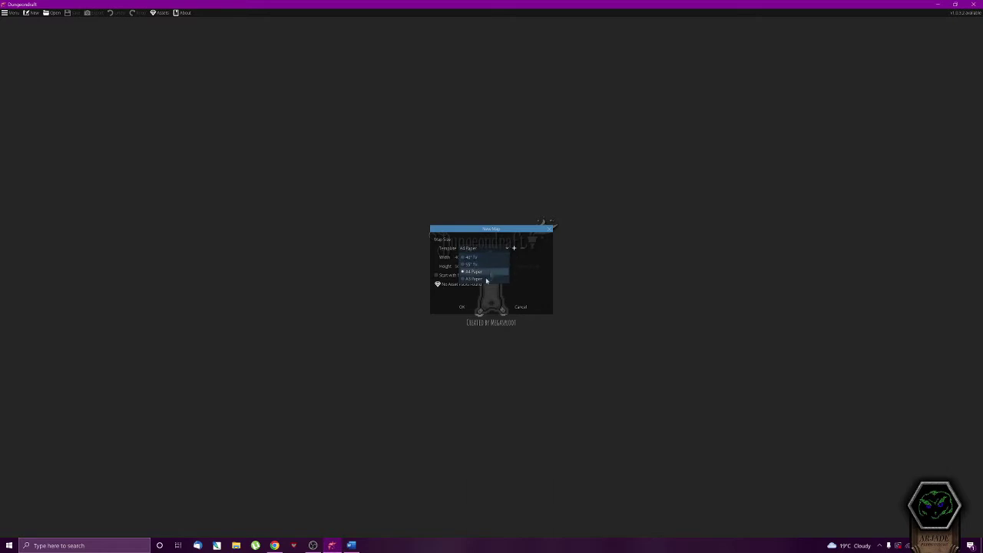
click(507, 250)
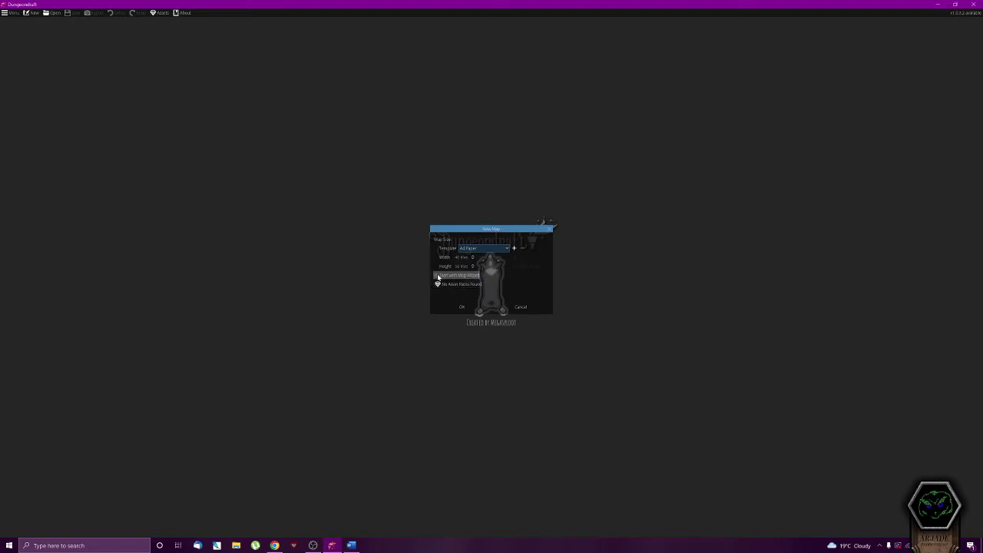
click(463, 307)
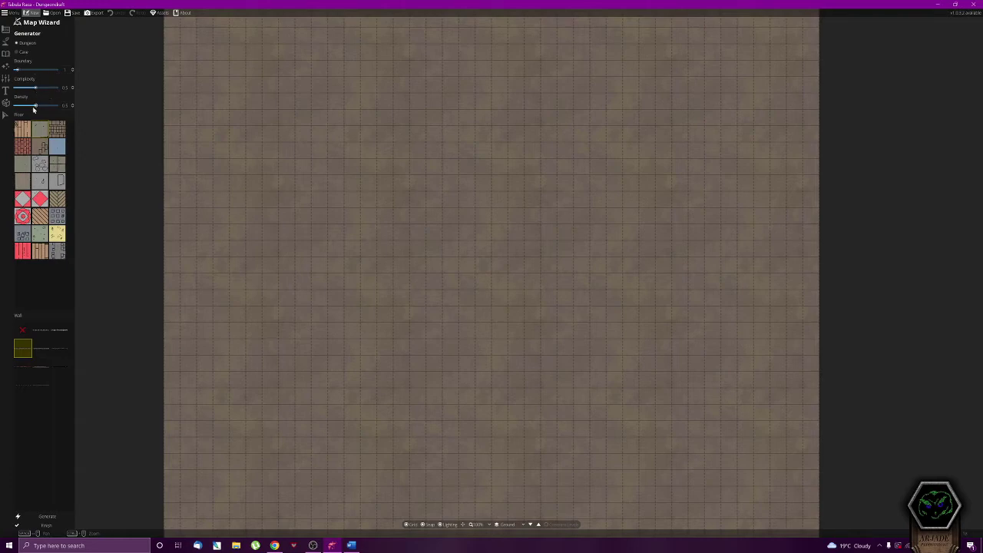
Choose the wood wall style and generate several dungeon layouts
click(41, 368)
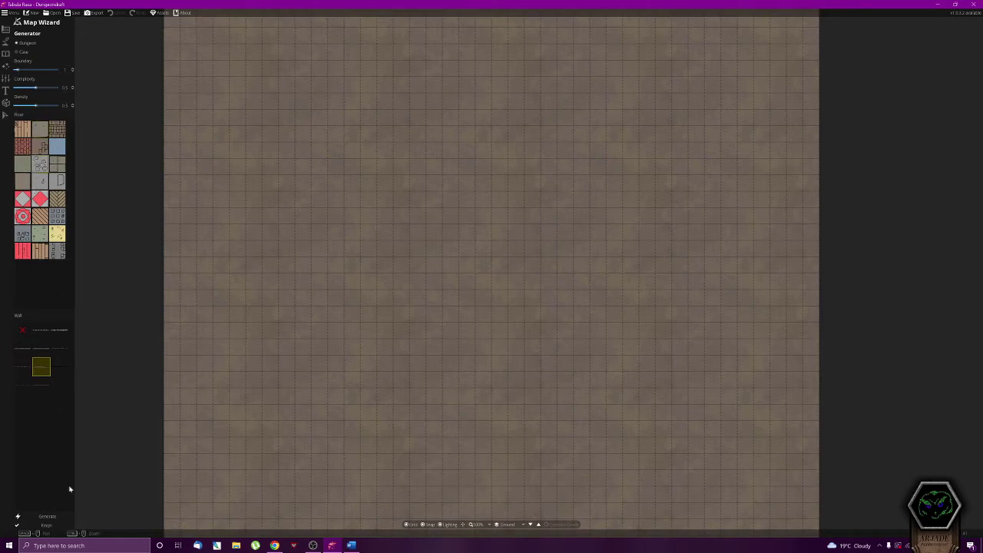
click(46, 517)
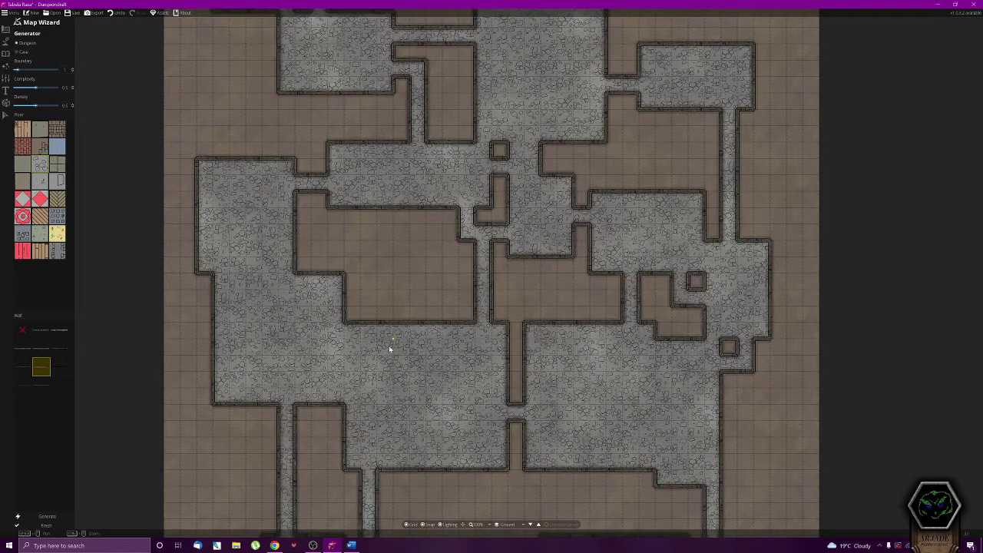
scroll(388, 348, down, 5)
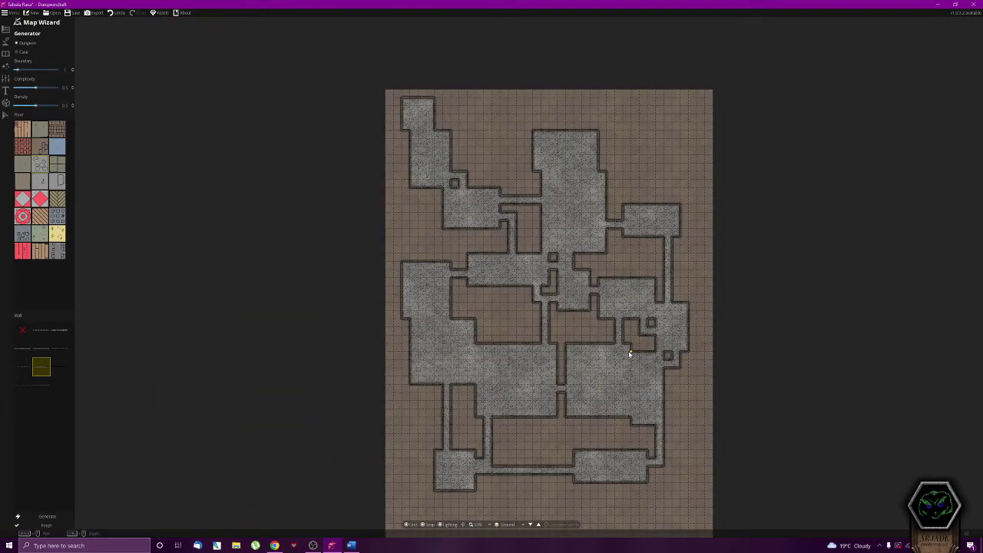
scroll(618, 351, up, 1)
scroll(616, 351, down, 2)
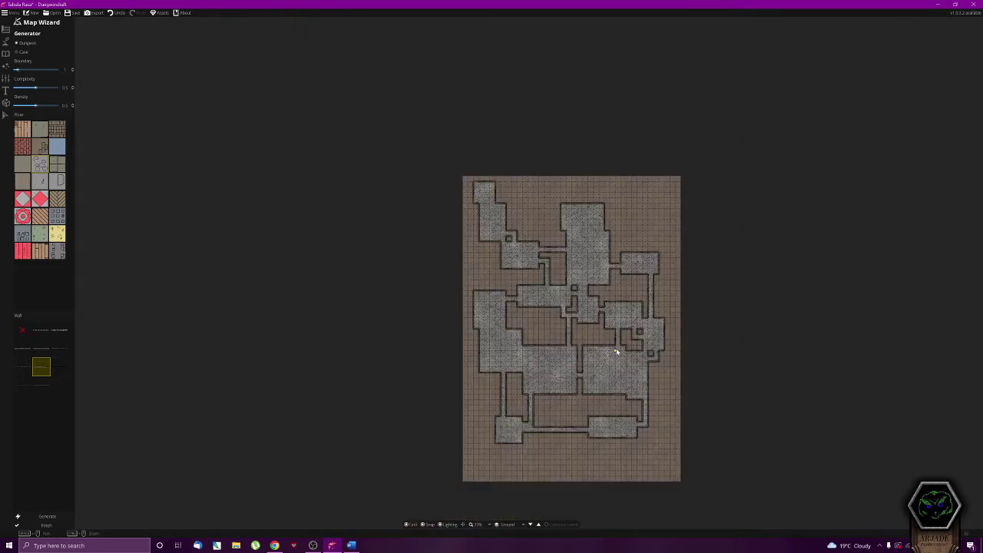
scroll(614, 351, up, 2)
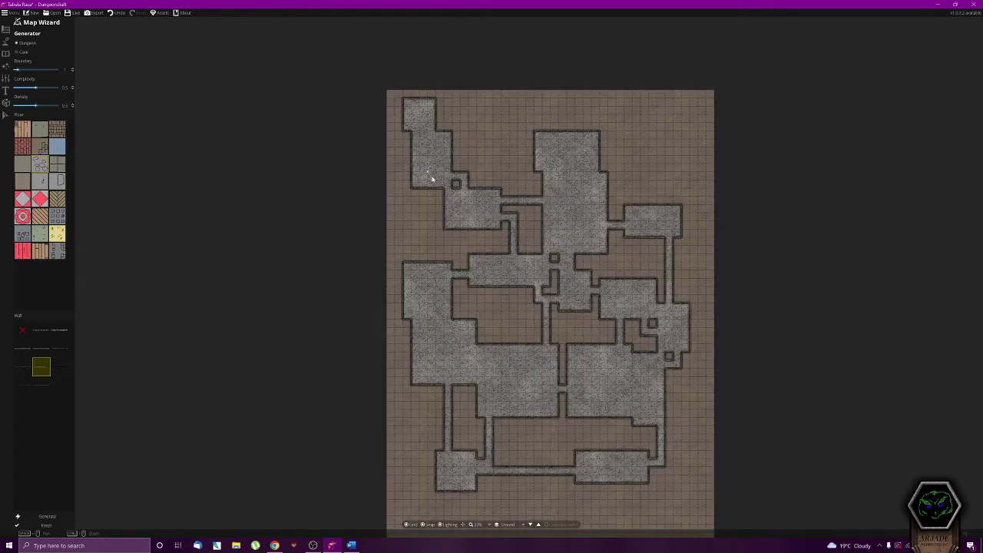
scroll(34, 105, up, 1)
click(48, 518)
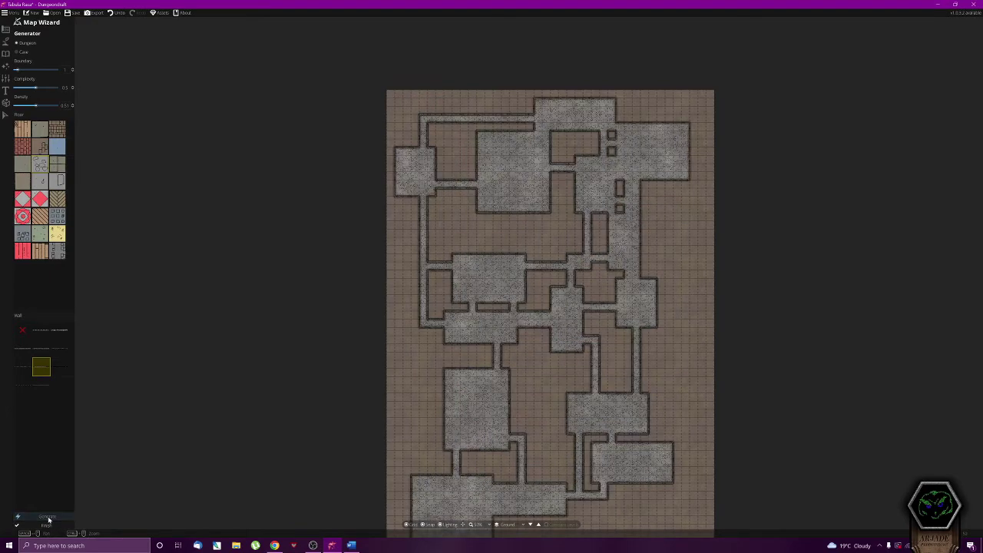
click(49, 519)
click(48, 519)
Set Boundary 8, Complexity 0.12, Density 0.80, regenerate until suitable, and finish the wizard
click(36, 69)
click(19, 87)
drag(35, 104, 56, 112)
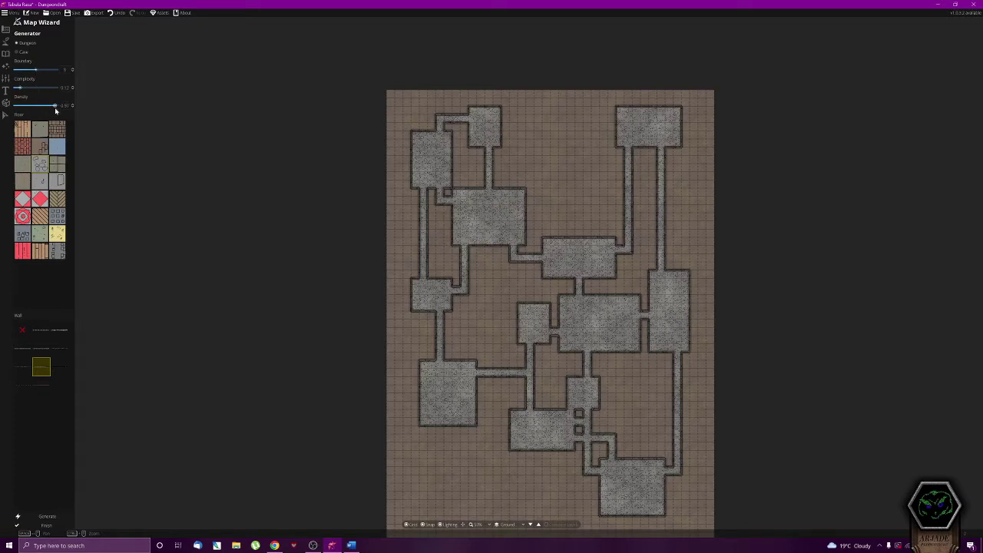
click(51, 517)
click(51, 517)
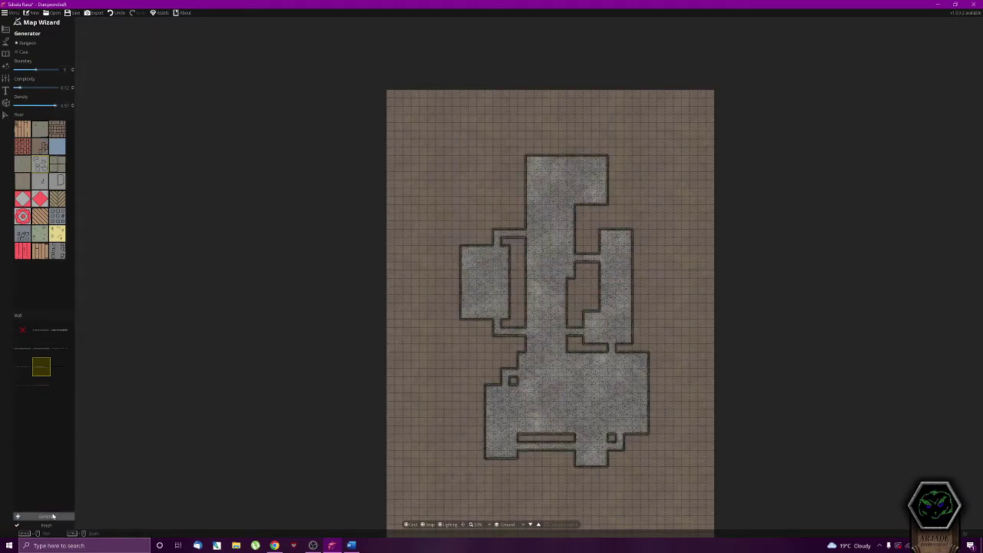
click(52, 517)
click(53, 516)
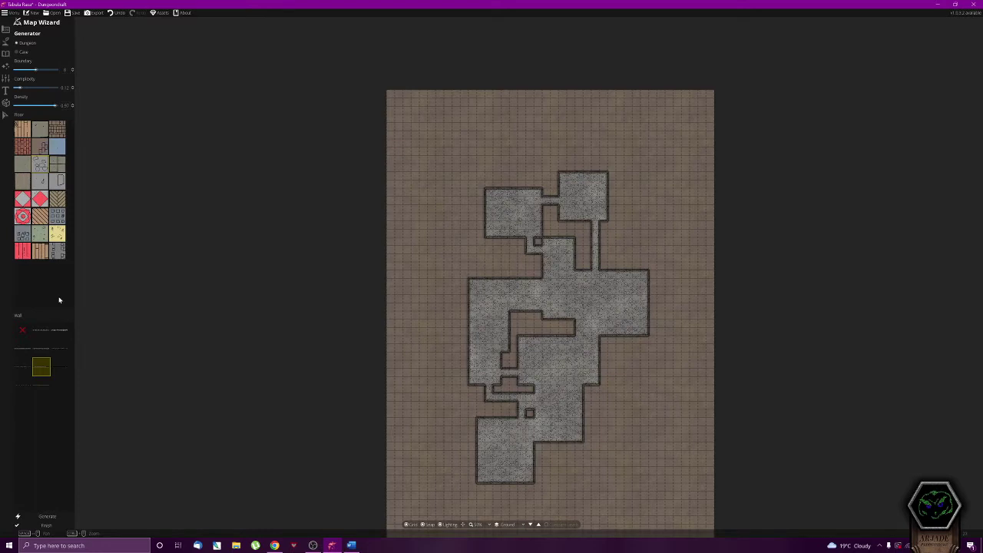
click(53, 526)
click(11, 12)
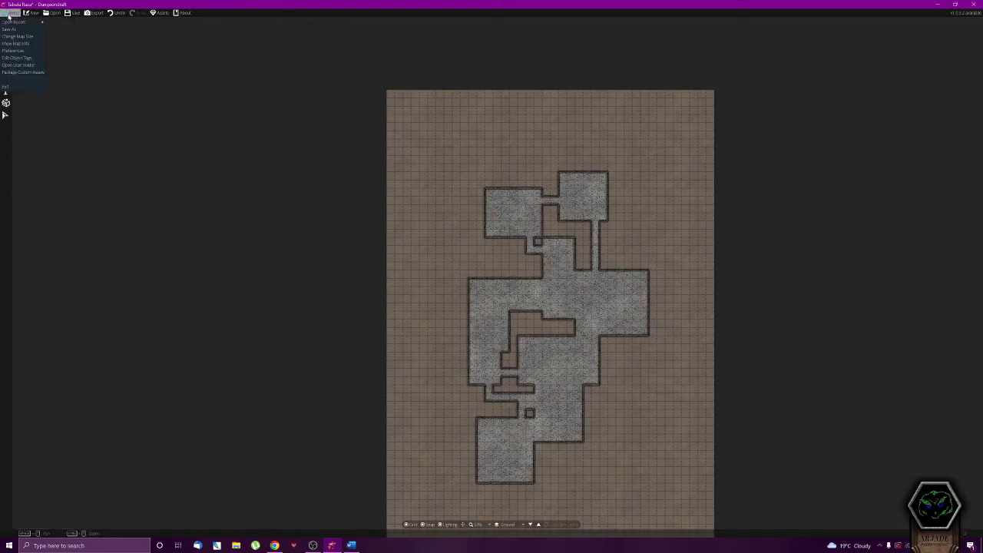
Discard the unsaved dungeon and create a new A4 map with Start with Map Wizard unchecked
click(32, 13)
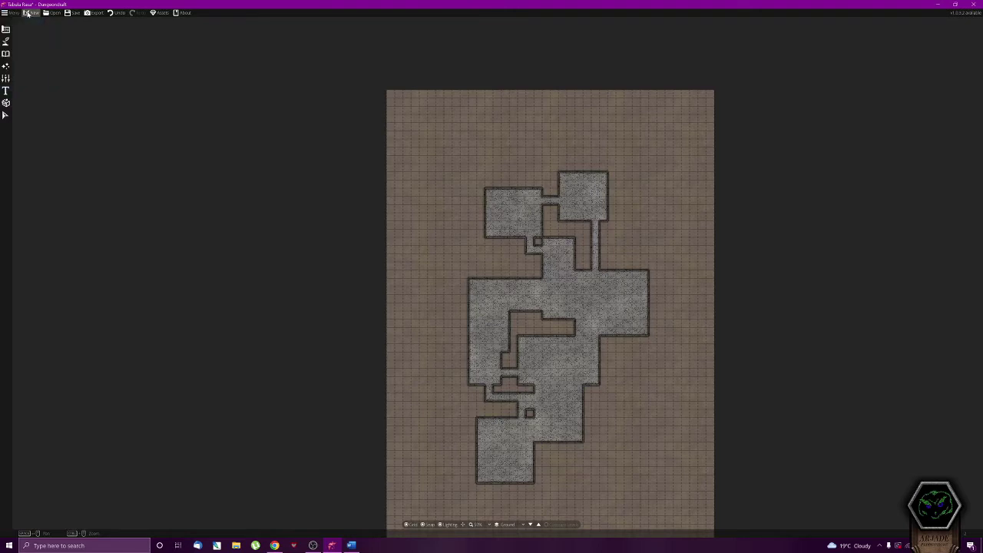
click(32, 12)
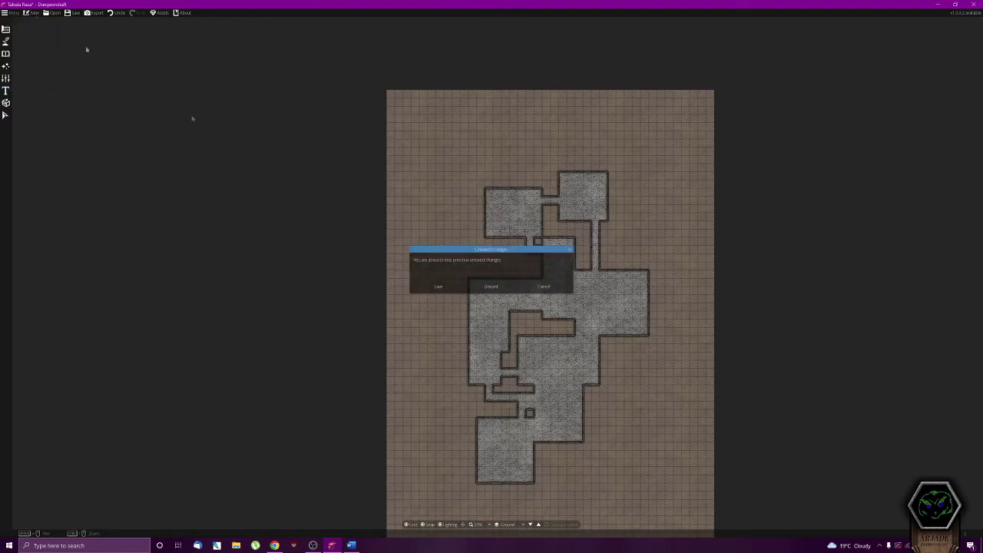
click(499, 289)
click(462, 306)
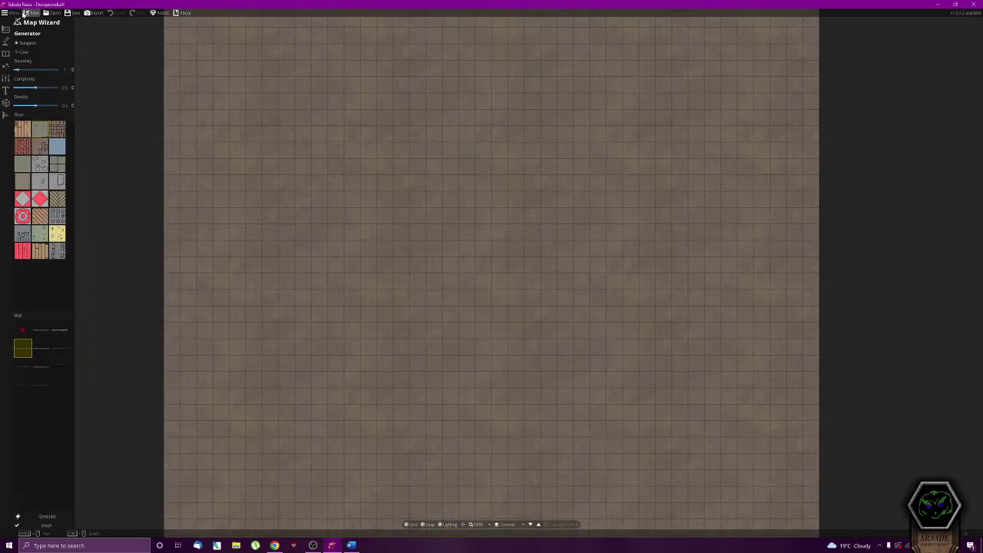
click(32, 13)
click(445, 275)
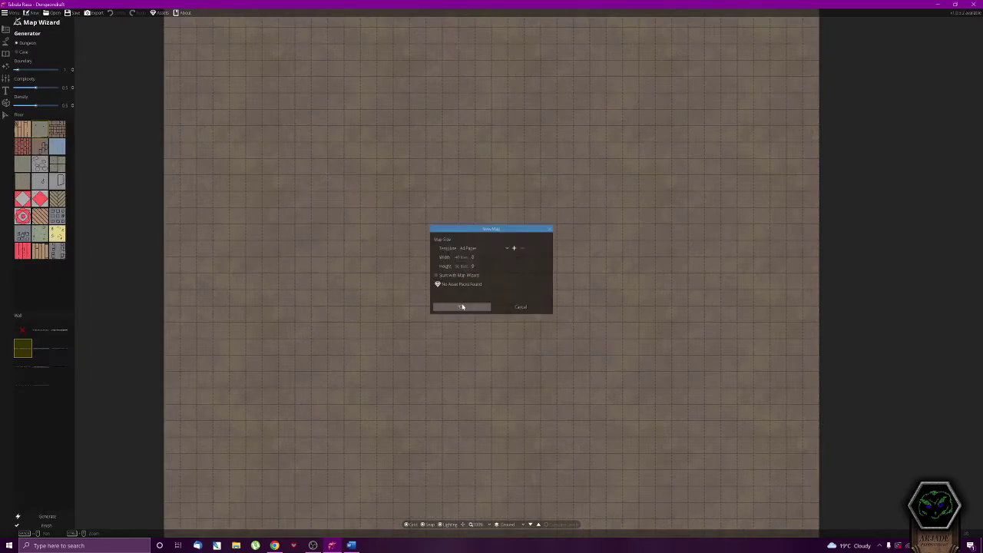
click(462, 307)
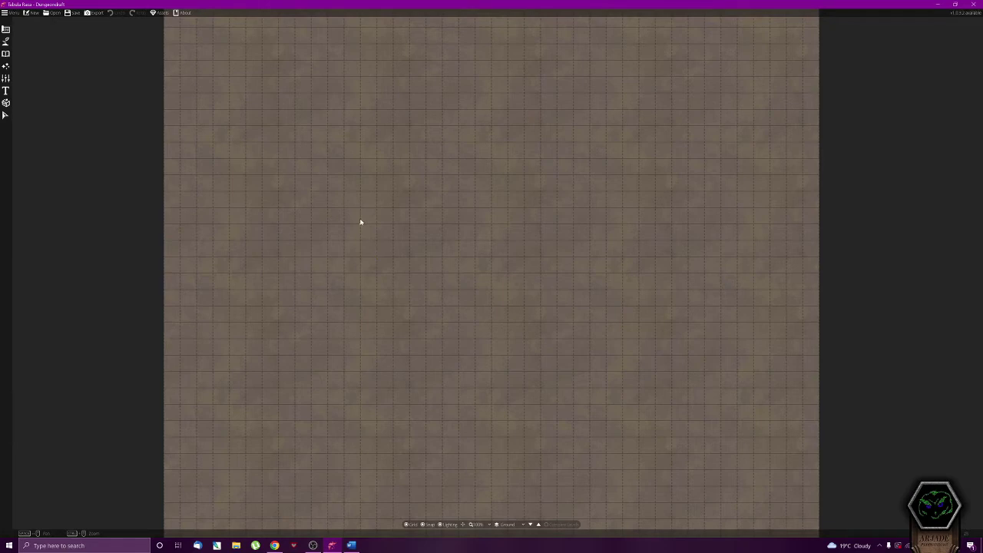
Set the Terrain Brush biome to Rainforest, turning the whole ground green
scroll(360, 222, down, 3)
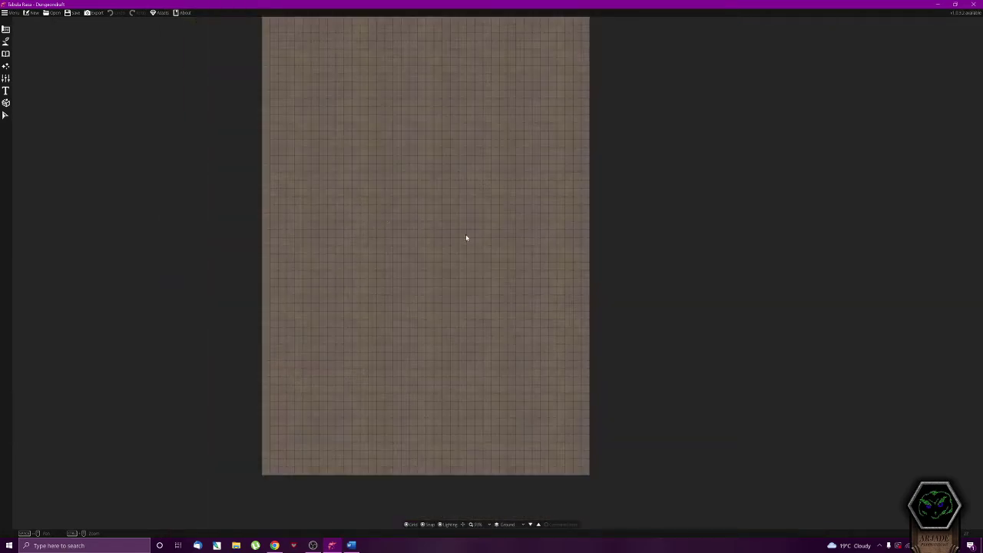
scroll(833, 259, down, 2)
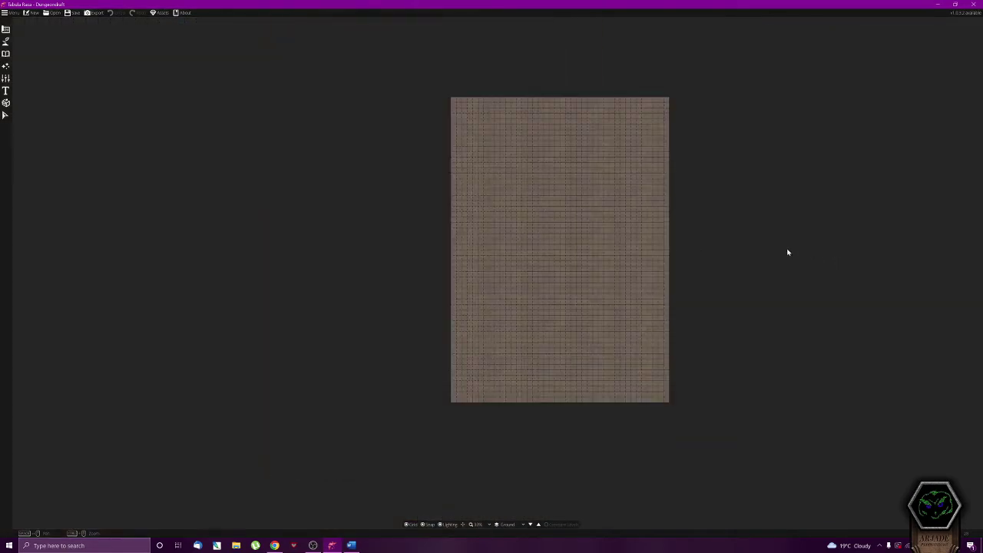
scroll(788, 251, up, 2)
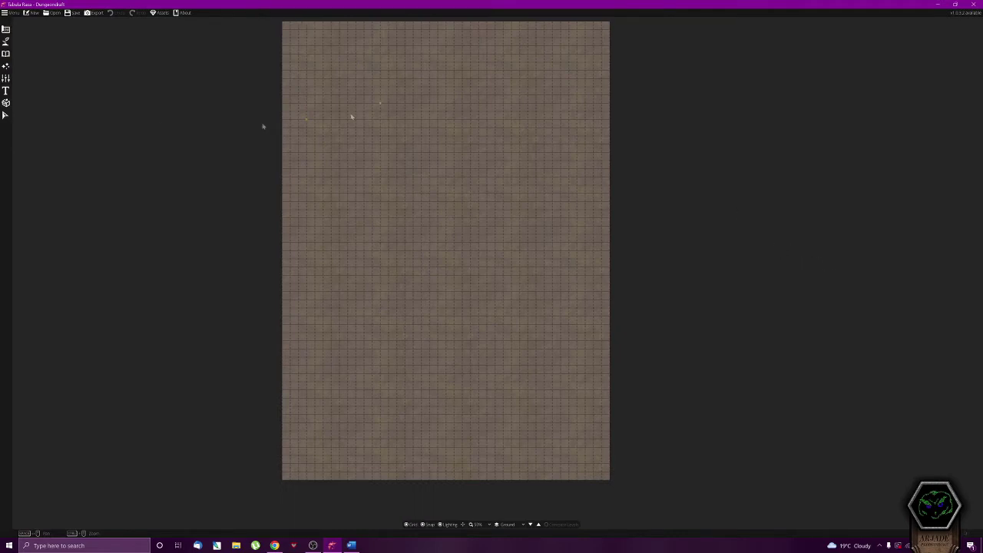
click(6, 41)
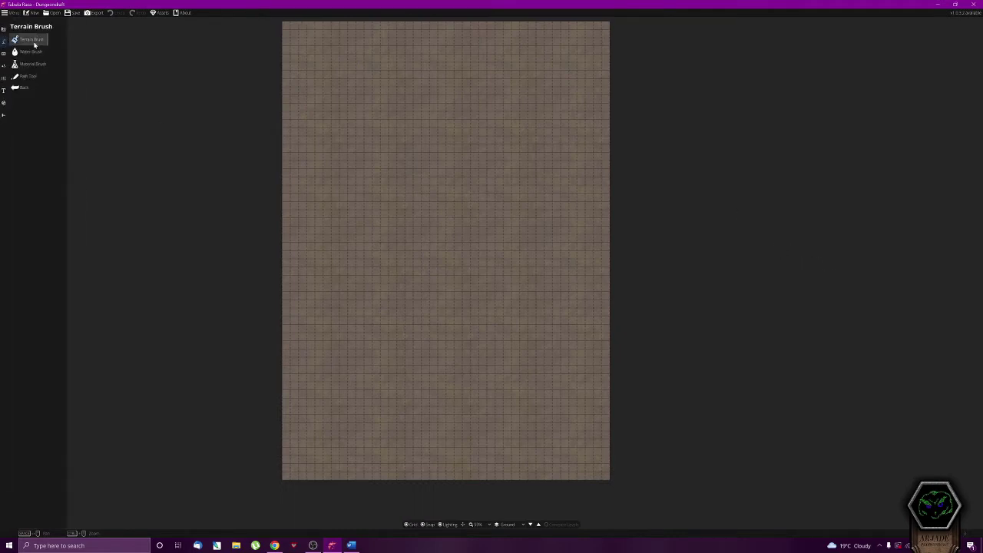
click(33, 43)
click(50, 89)
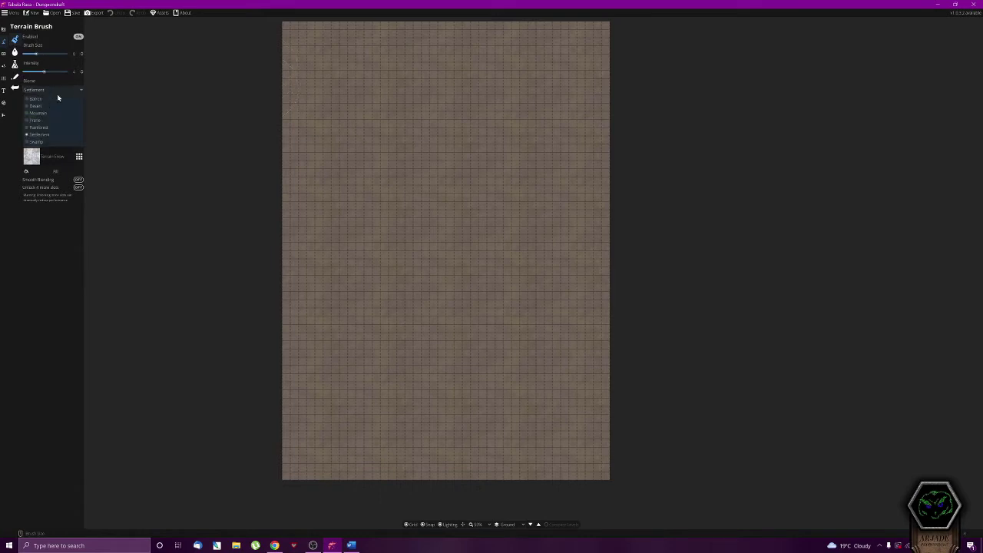
click(52, 127)
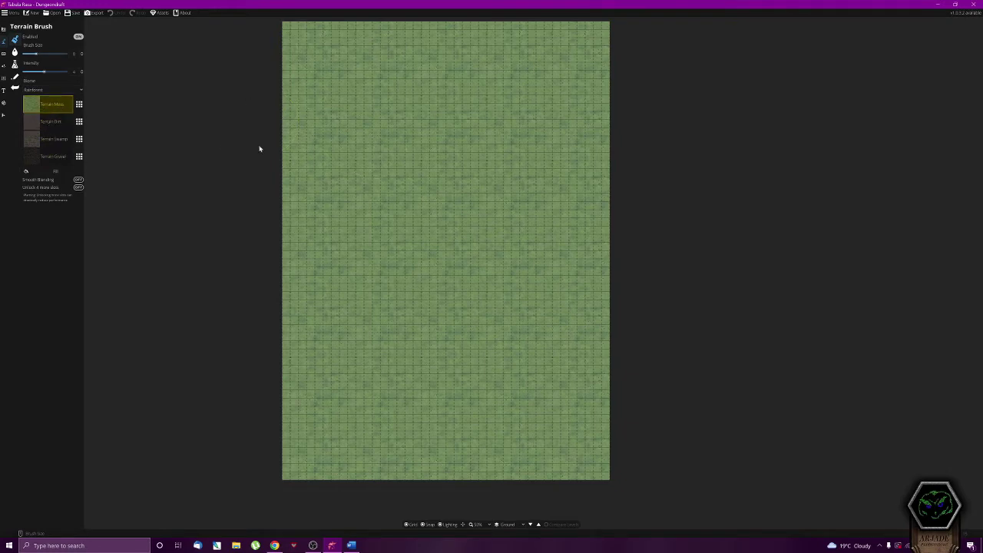
click(48, 139)
Paint a winding Terrain Swamp band from the top edge to the right edge at higher intensity
click(459, 161)
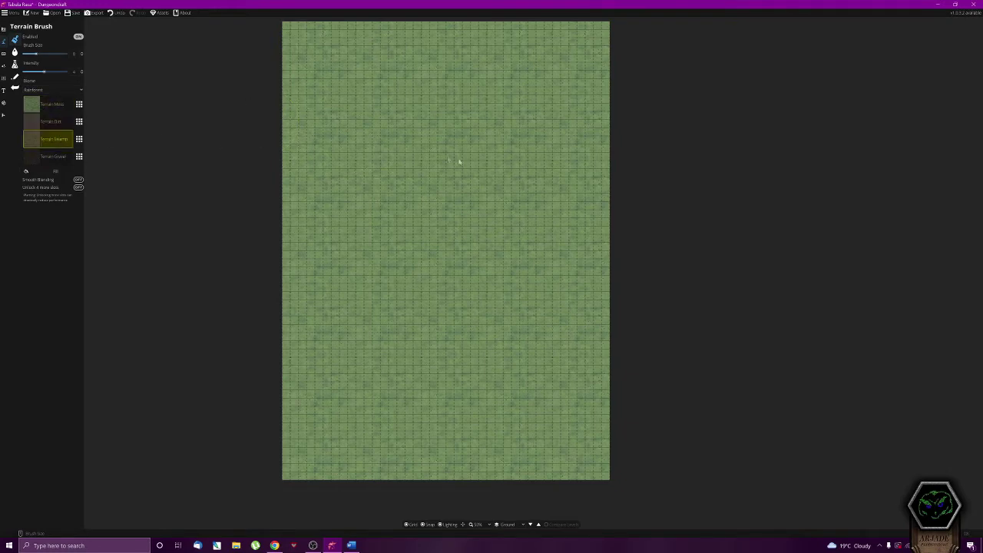
drag(48, 73, 62, 75)
mouse_move(396, 181)
mouse_down()
mouse_move(382, 164)
mouse_move(478, 156)
mouse_move(481, 215)
mouse_move(492, 172)
mouse_move(468, 222)
mouse_move(524, 285)
mouse_move(615, 333)
mouse_move(469, 235)
mouse_up()
mouse_move(381, 115)
mouse_down()
mouse_move(369, 87)
mouse_move(395, 26)
mouse_move(389, 100)
mouse_move(381, 95)
mouse_move(404, 161)
mouse_move(547, 284)
mouse_move(505, 254)
mouse_move(580, 302)
mouse_move(556, 292)
mouse_move(633, 330)
mouse_up()
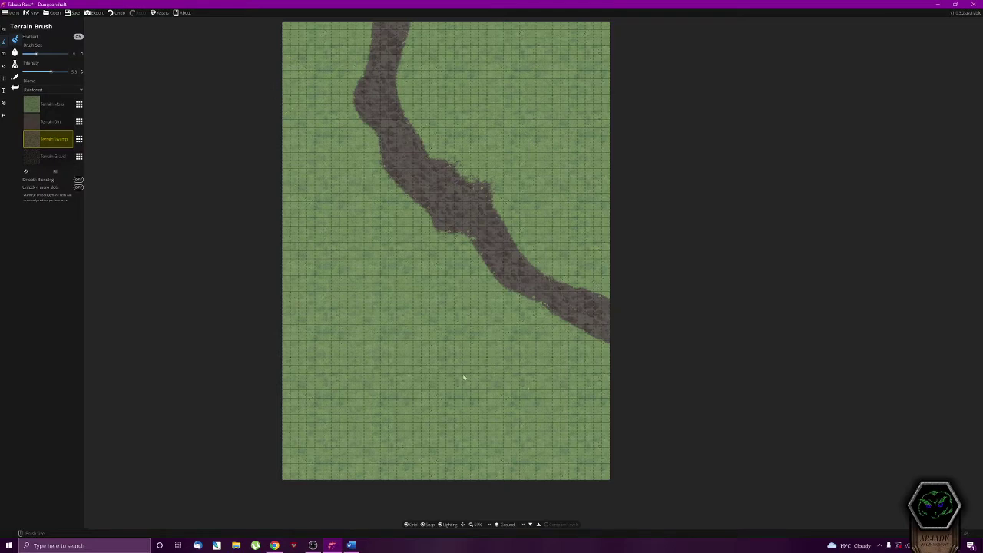
click(53, 122)
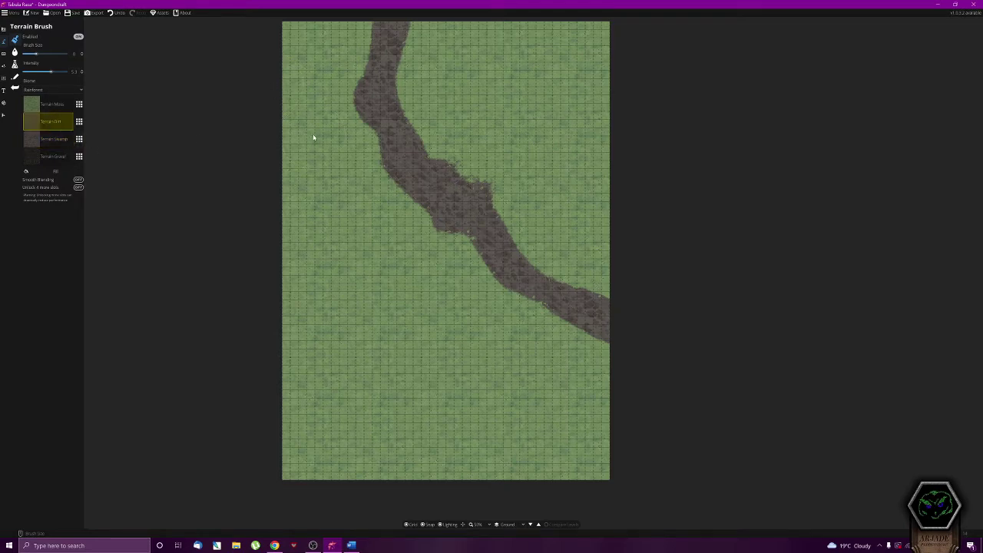
Paint Terrain Dirt beside and over the swamp strip with a smaller brush at intensity about 6
mouse_move(343, 45)
mouse_down()
mouse_move(366, 29)
mouse_move(359, 38)
mouse_move(353, 23)
mouse_move(334, 68)
mouse_up()
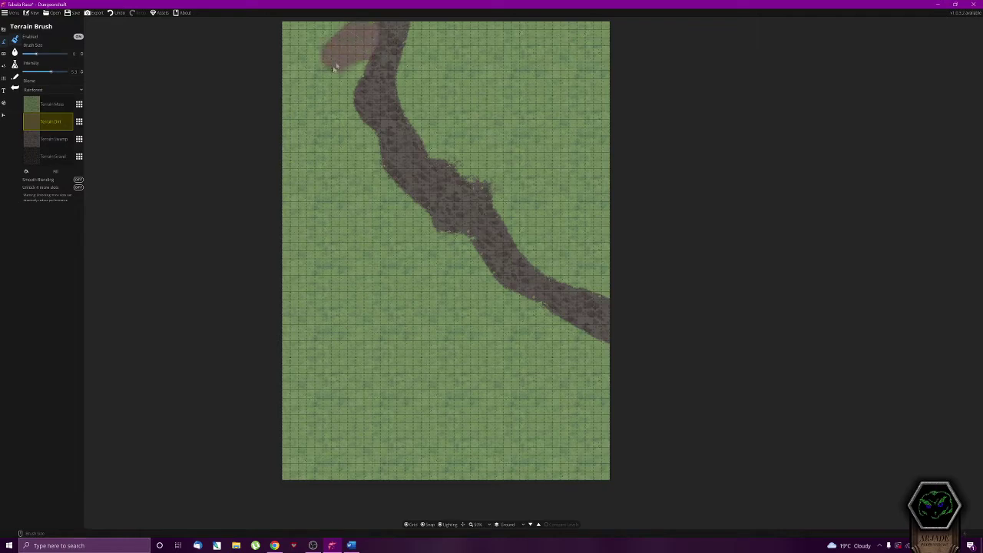
drag(36, 53, 28, 55)
drag(50, 72, 65, 72)
mouse_move(328, 70)
mouse_down()
mouse_move(362, 69)
mouse_move(356, 97)
mouse_move(336, 110)
mouse_move(344, 101)
mouse_move(350, 132)
mouse_move(374, 136)
mouse_move(356, 116)
mouse_move(384, 183)
mouse_move(393, 185)
mouse_move(382, 173)
mouse_move(423, 210)
mouse_move(403, 201)
mouse_move(419, 200)
mouse_up()
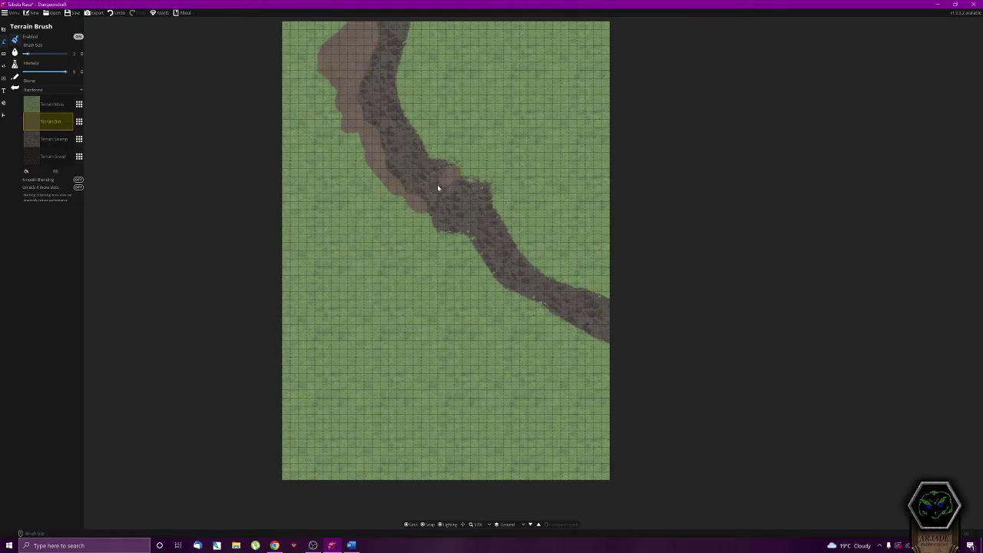
mouse_move(435, 189)
mouse_down()
mouse_move(423, 215)
mouse_move(439, 232)
mouse_move(424, 216)
mouse_move(475, 248)
mouse_move(499, 285)
mouse_move(527, 303)
mouse_move(510, 301)
mouse_move(466, 241)
mouse_move(444, 242)
mouse_move(474, 274)
mouse_up()
mouse_move(559, 322)
mouse_down()
mouse_move(530, 309)
mouse_move(610, 356)
mouse_move(600, 355)
mouse_move(562, 324)
mouse_move(619, 355)
mouse_move(518, 296)
mouse_move(441, 230)
mouse_move(467, 264)
mouse_up()
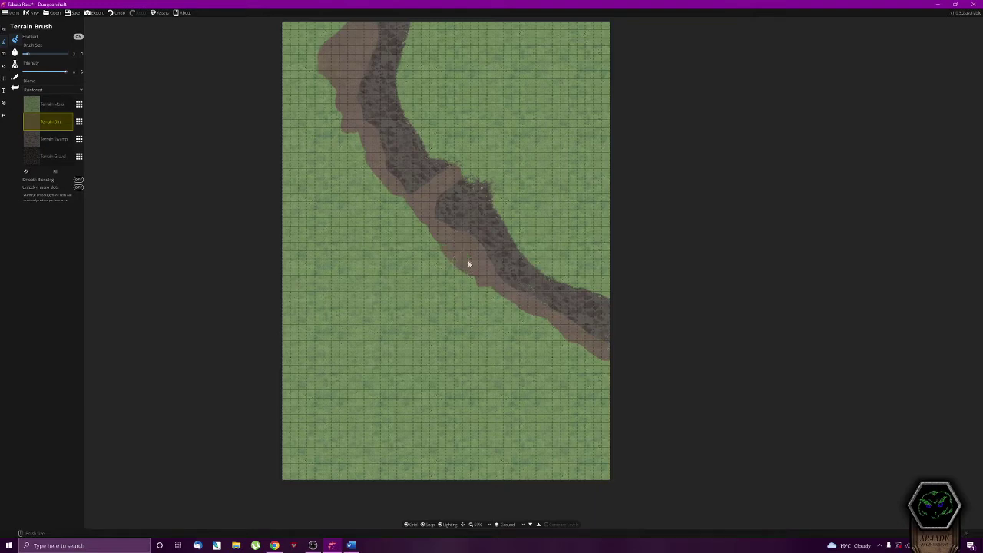
Touch up the dirt path's top-left and left edges and the junction with a larger brush
mouse_move(327, 59)
mouse_down()
mouse_move(323, 22)
mouse_move(335, 22)
mouse_up()
mouse_move(350, 123)
mouse_down()
mouse_move(351, 143)
mouse_move(335, 95)
mouse_up()
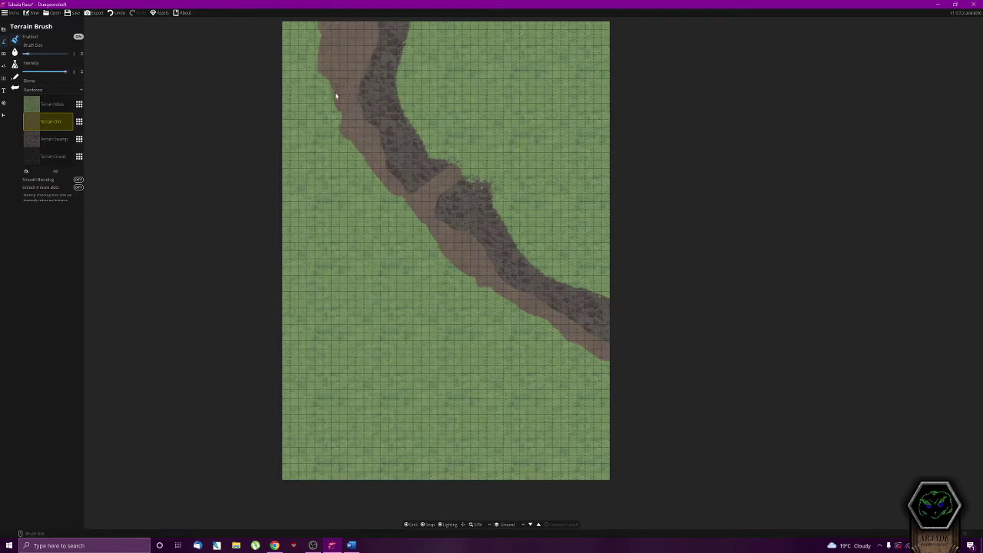
click(36, 53)
drag(311, 47, 316, 42)
drag(332, 87, 344, 146)
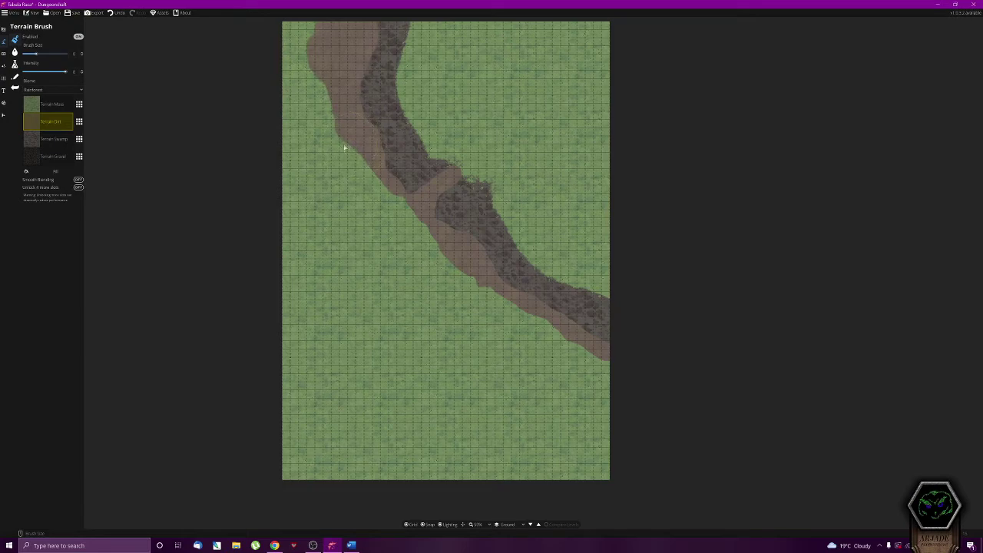
mouse_move(422, 237)
mouse_down()
mouse_move(441, 265)
mouse_move(394, 223)
mouse_move(492, 306)
mouse_move(459, 294)
mouse_move(481, 314)
mouse_move(450, 275)
mouse_move(532, 340)
mouse_move(614, 385)
mouse_move(534, 328)
mouse_up()
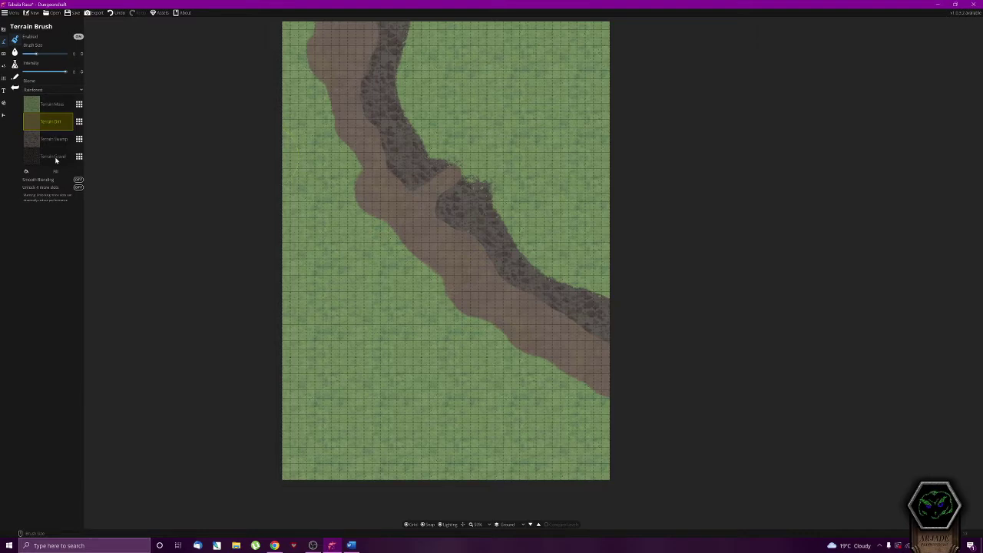
Shrink the brush to about 5 and fill the gap in the swamp strip with dirt
drag(43, 54, 32, 55)
mouse_move(461, 163)
mouse_down()
mouse_move(472, 166)
mouse_move(438, 153)
mouse_up()
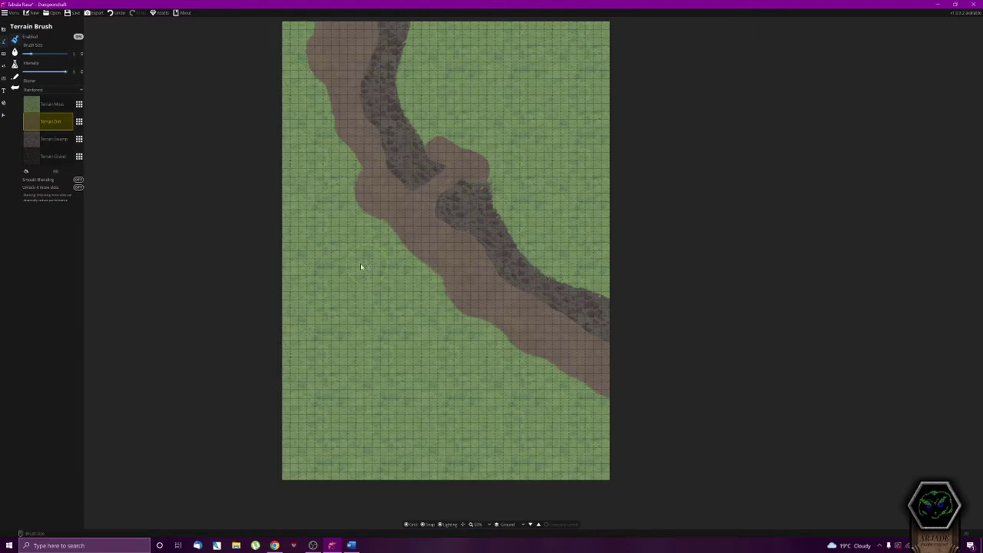
click(15, 52)
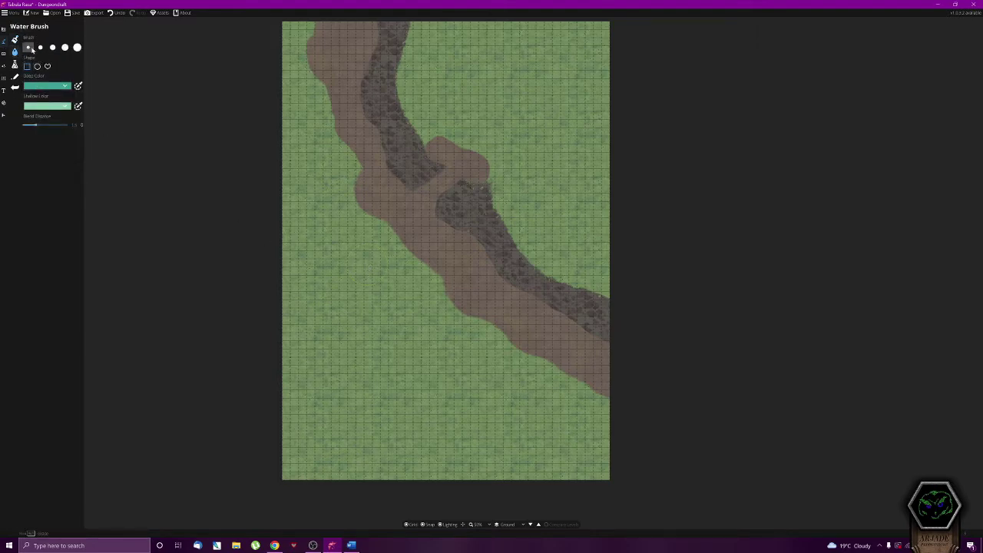
With a large water brush, paint the river down from the top edge, undoing bad strokes
click(52, 48)
click(65, 47)
drag(330, 28, 353, 113)
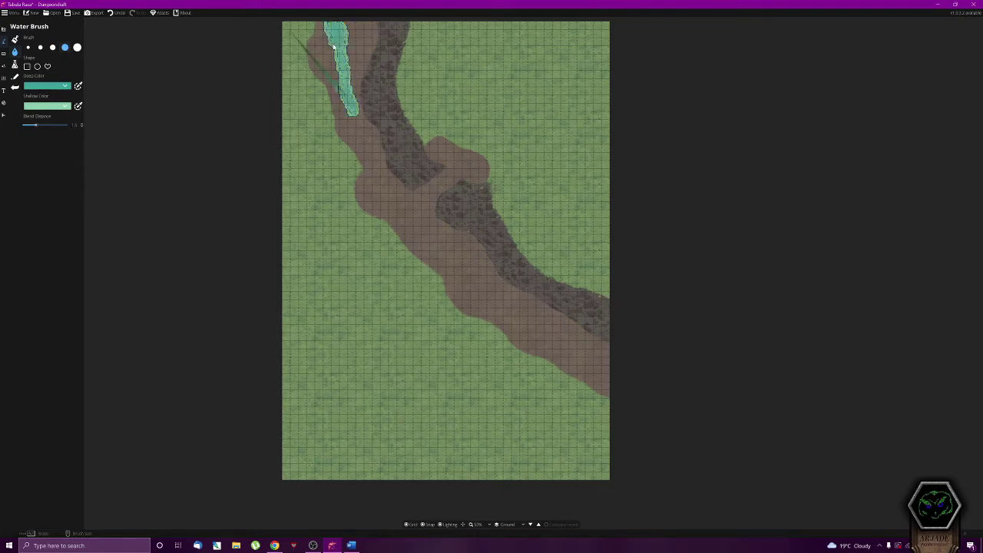
key(ctrl+z)
drag(332, 25, 347, 86)
key(ctrl+z)
key(ctrl+z)
drag(332, 25, 344, 83)
drag(339, 27, 355, 131)
Extend the river down the dirt path toward the lower right
mouse_move(347, 90)
mouse_down()
mouse_move(350, 123)
mouse_move(384, 175)
mouse_up()
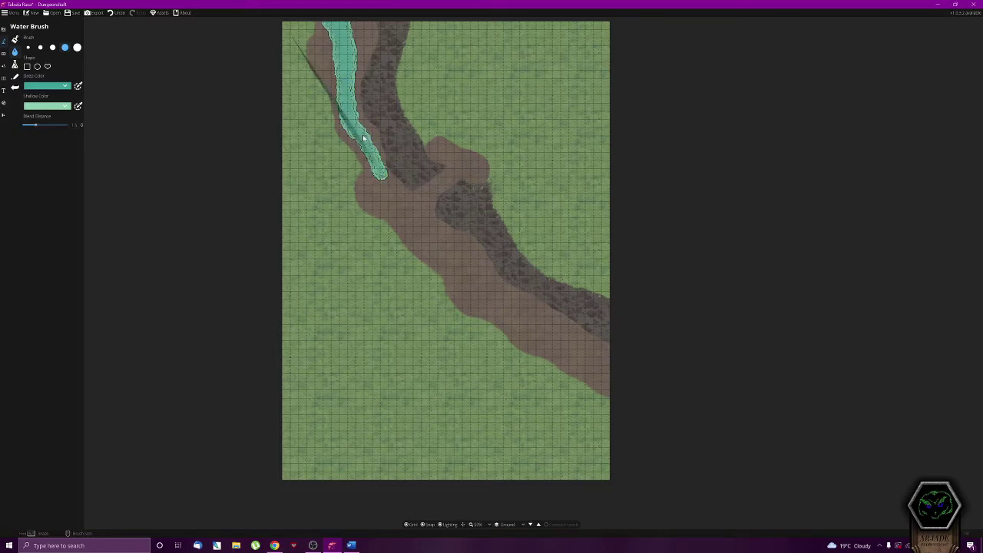
key(ctrl+z)
drag(360, 131, 376, 163)
mouse_move(374, 159)
mouse_down()
mouse_move(416, 224)
mouse_move(424, 232)
mouse_move(404, 209)
mouse_move(480, 269)
mouse_up()
mouse_move(433, 236)
mouse_down()
mouse_move(475, 261)
mouse_move(433, 257)
mouse_move(463, 269)
mouse_up()
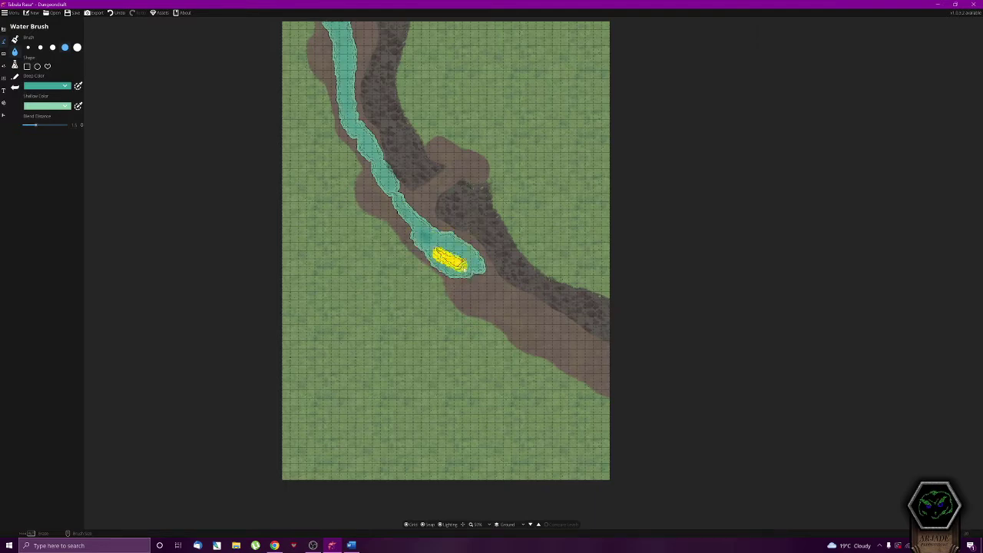
Carry the river to the map's right edge and widen its upper and lower stretches
drag(381, 207, 378, 192)
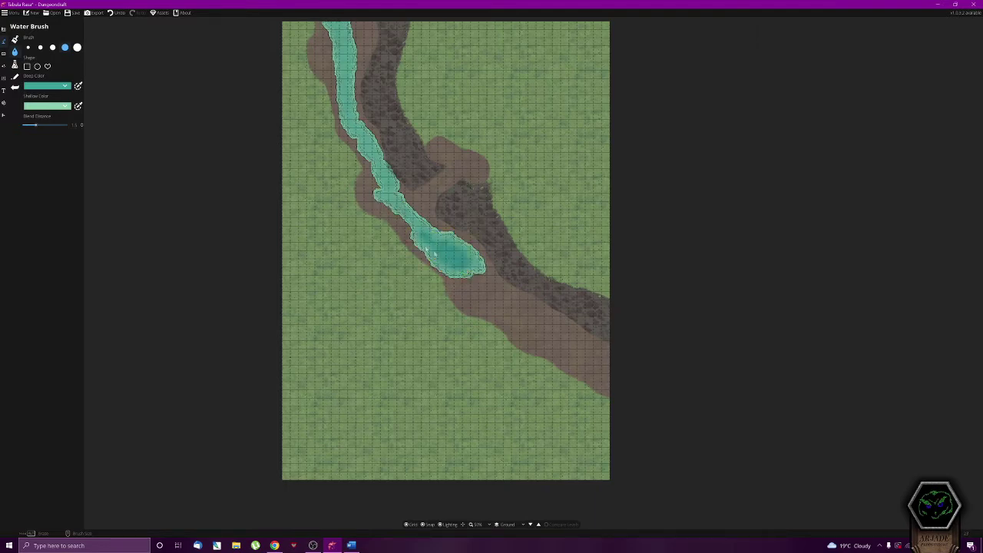
drag(464, 265, 530, 318)
mouse_move(477, 282)
mouse_down()
mouse_move(622, 365)
mouse_move(474, 276)
mouse_move(615, 373)
mouse_up()
drag(561, 343, 625, 370)
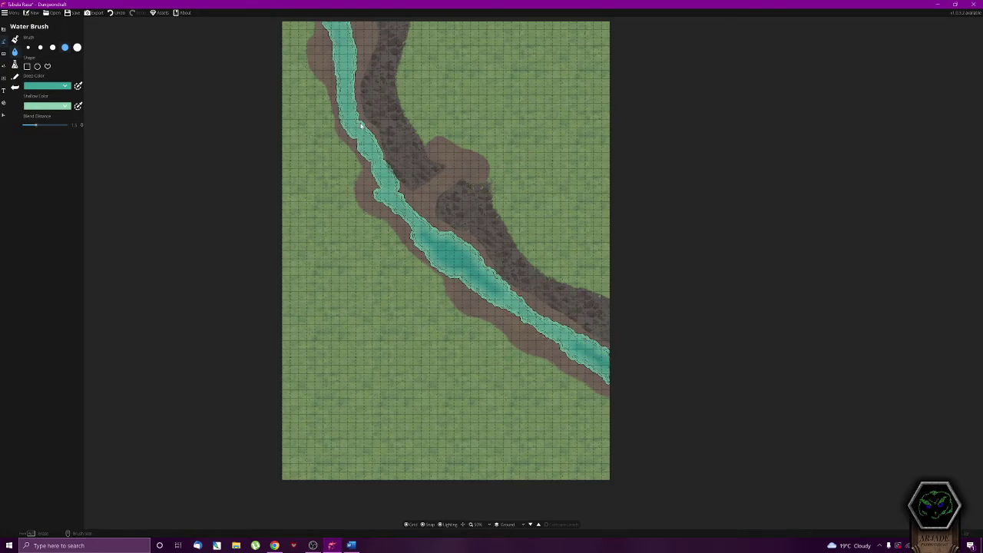
drag(327, 19, 346, 43)
mouse_move(481, 294)
mouse_down()
mouse_move(555, 355)
mouse_move(576, 358)
mouse_up()
drag(578, 358, 491, 301)
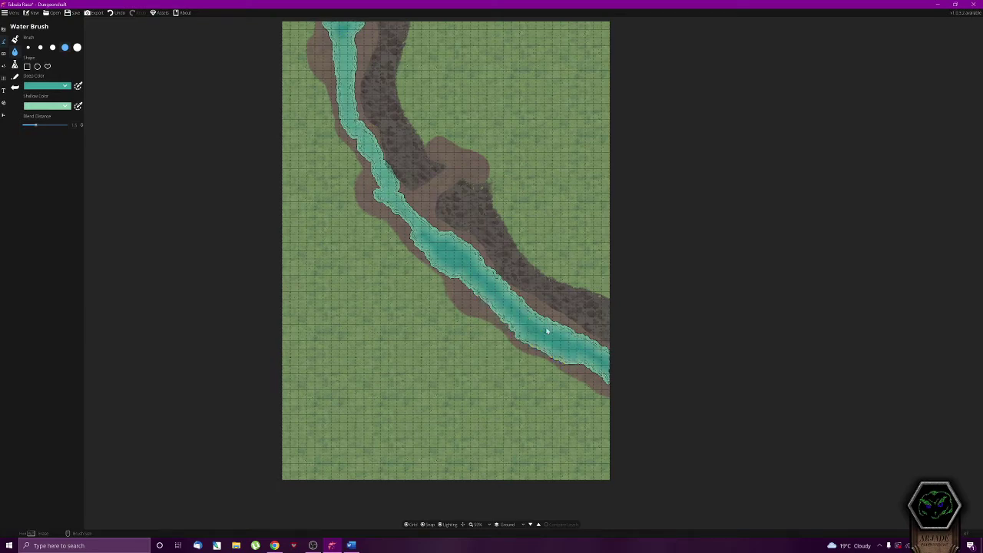
mouse_move(384, 189)
mouse_down()
mouse_move(358, 167)
mouse_move(347, 136)
mouse_move(370, 179)
mouse_up()
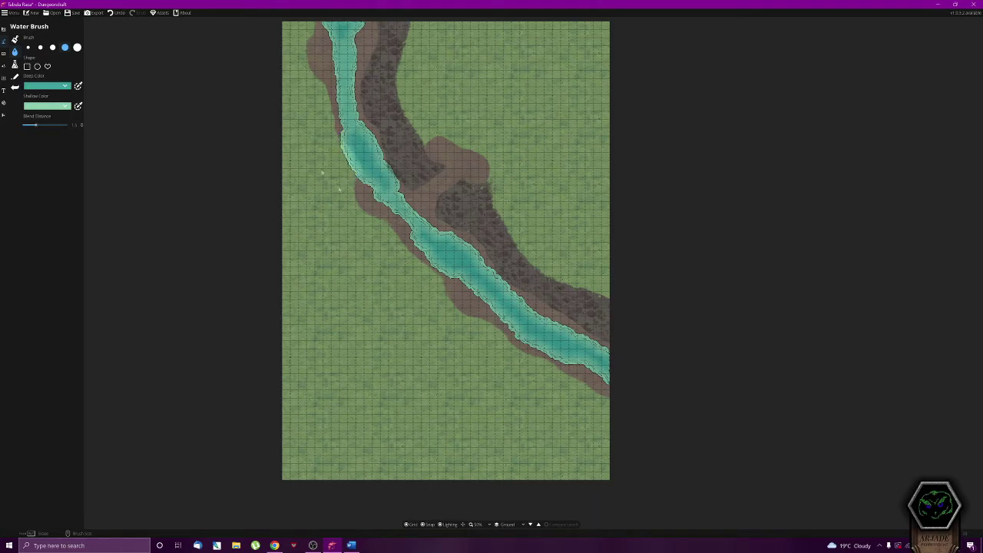
Paint dirt along the river's upper left bank and pick the grey stone material
click(15, 39)
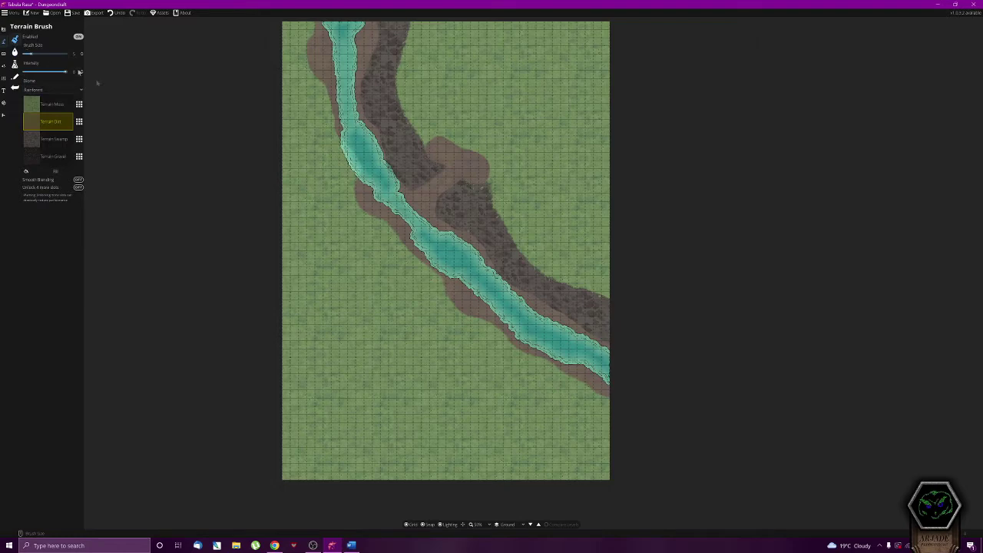
mouse_move(357, 188)
mouse_down()
mouse_move(334, 136)
mouse_move(338, 151)
mouse_up()
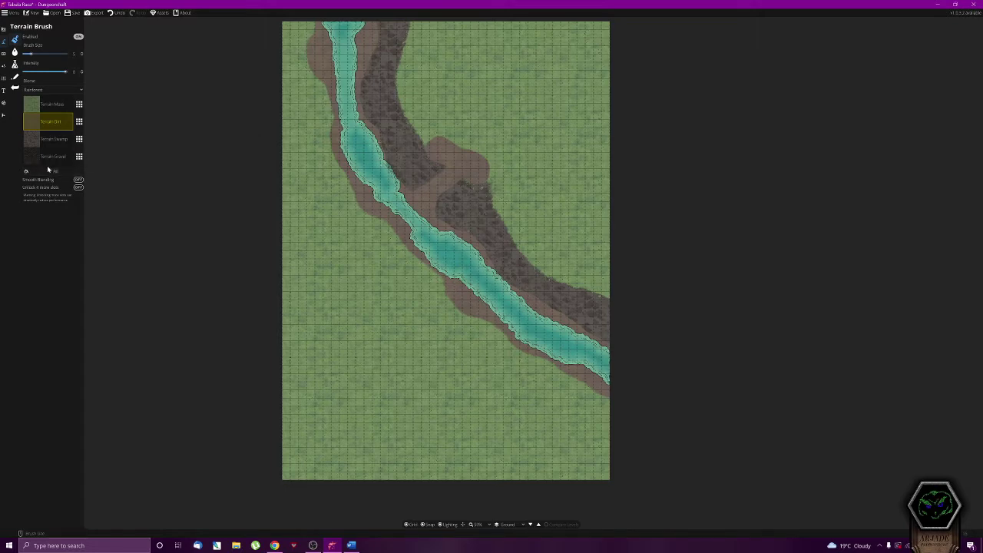
click(14, 52)
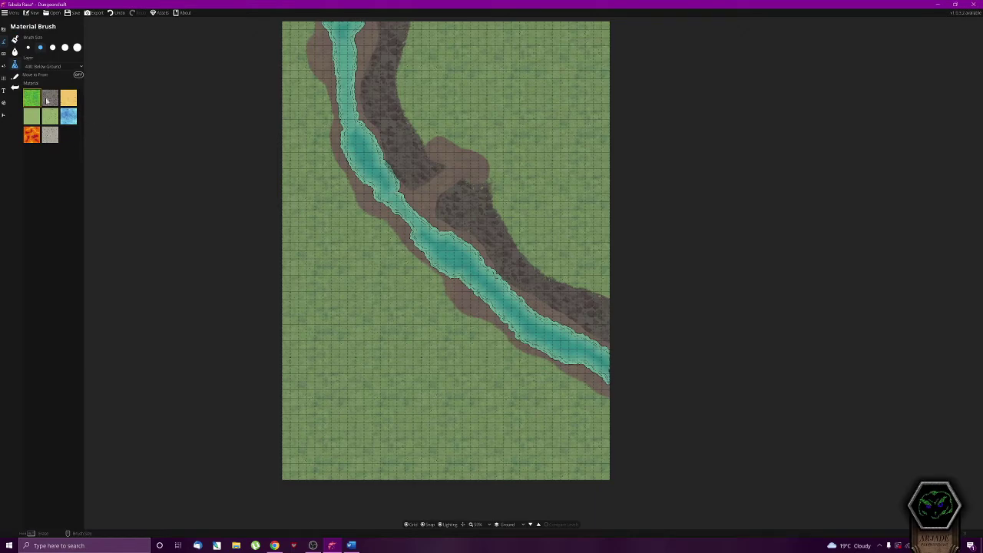
click(49, 101)
Set the smallest brush size, paint a trial grey stone stroke, then undo it
click(27, 48)
mouse_move(409, 33)
mouse_down()
mouse_move(400, 92)
mouse_move(443, 167)
mouse_up()
key(ctrl+z)
key(ctrl+z)
key(ctrl+z)
key(ctrl+z)
key(ctrl+z)
key(ctrl+z)
key(ctrl+z)
key(ctrl+z)
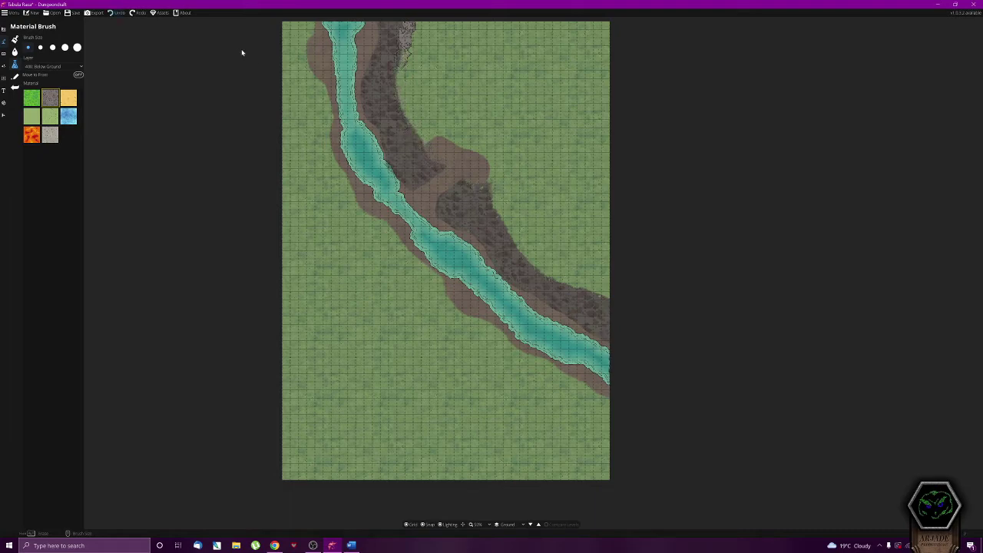
key(ctrl+z)
key(ctrl+z)
key(ctrl+z)
key(ctrl+z)
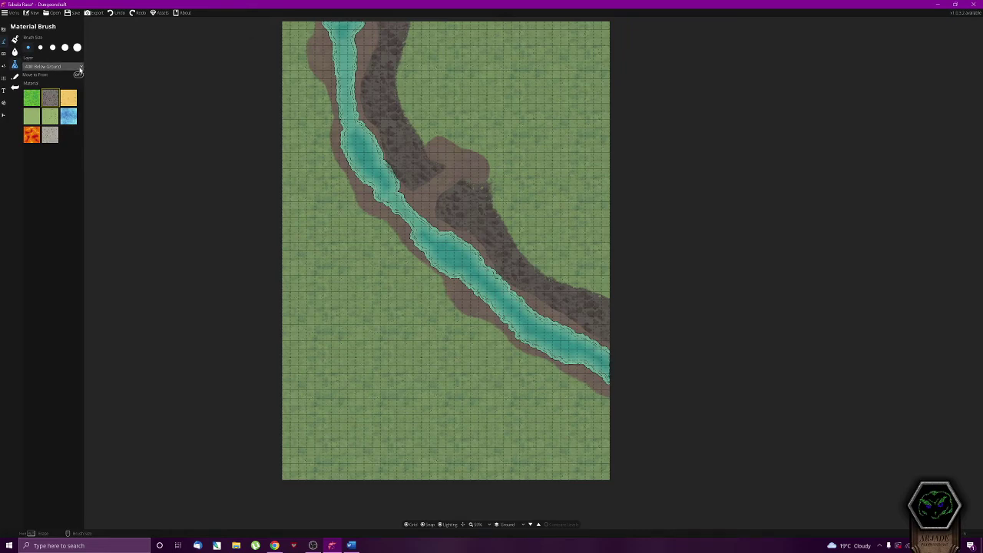
On 100: User Layer 1, paint grey stone down the rock band's upper edge and lower band
click(80, 70)
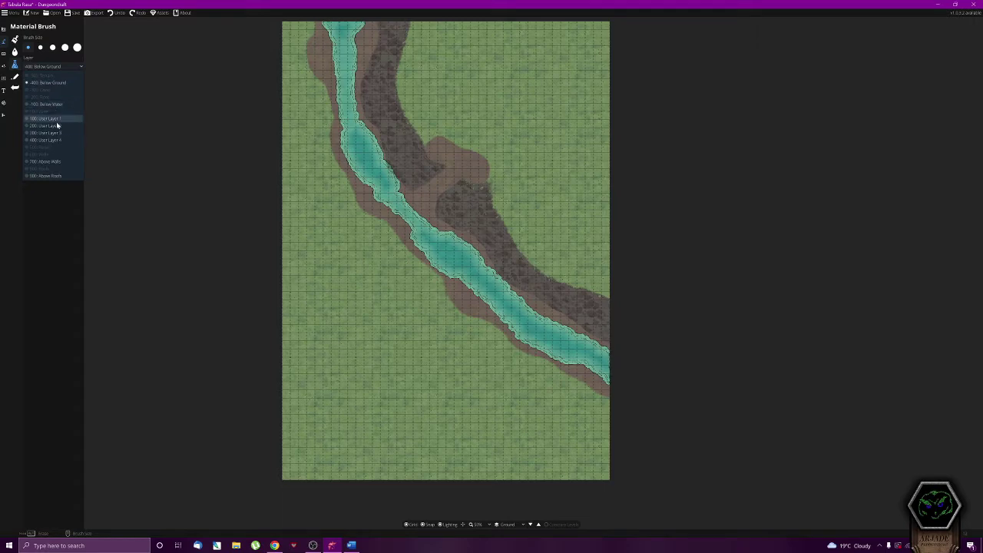
click(54, 120)
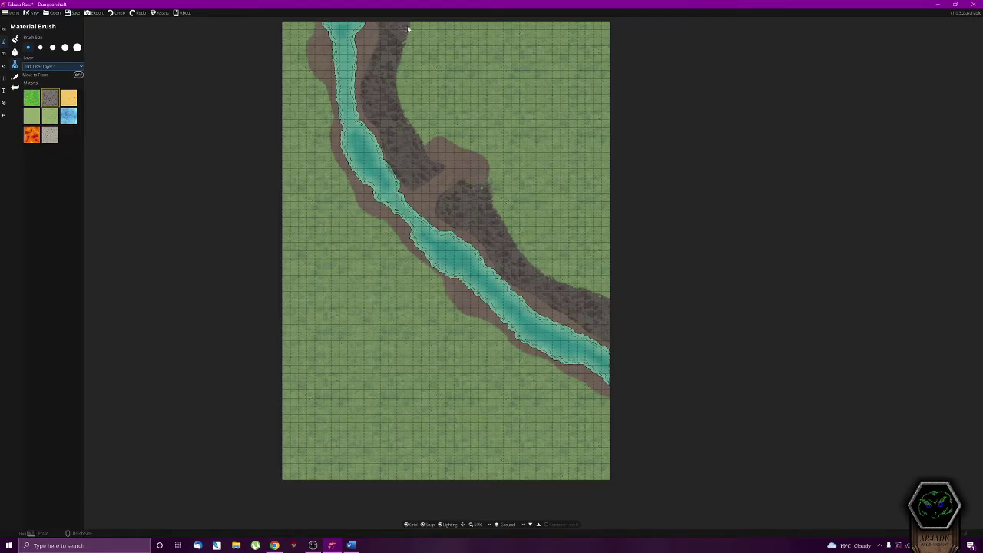
mouse_move(412, 25)
mouse_down()
mouse_move(401, 98)
mouse_move(444, 165)
mouse_move(435, 154)
mouse_up()
key(ctrl+z)
mouse_move(446, 160)
mouse_down()
mouse_move(407, 88)
mouse_move(421, 23)
mouse_up()
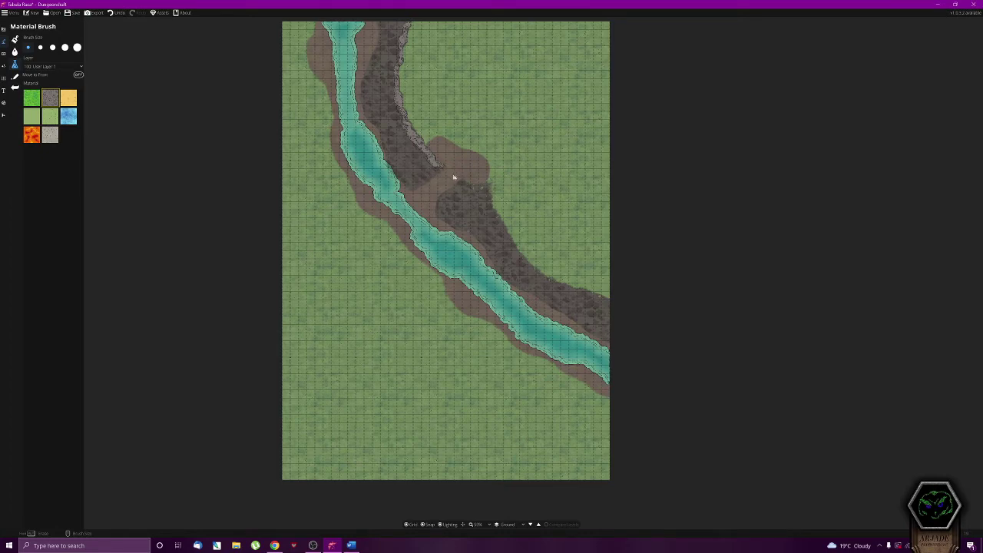
mouse_move(465, 181)
mouse_down()
mouse_move(484, 186)
mouse_move(528, 255)
mouse_move(512, 246)
mouse_move(609, 297)
mouse_move(541, 259)
mouse_move(470, 179)
mouse_move(513, 238)
mouse_move(501, 203)
mouse_move(478, 189)
mouse_move(508, 215)
mouse_move(489, 194)
mouse_move(505, 202)
mouse_move(475, 182)
mouse_up()
Paint Terrain Moss at intensity 3.8 over the rock notch and the brown bank edges
click(3, 65)
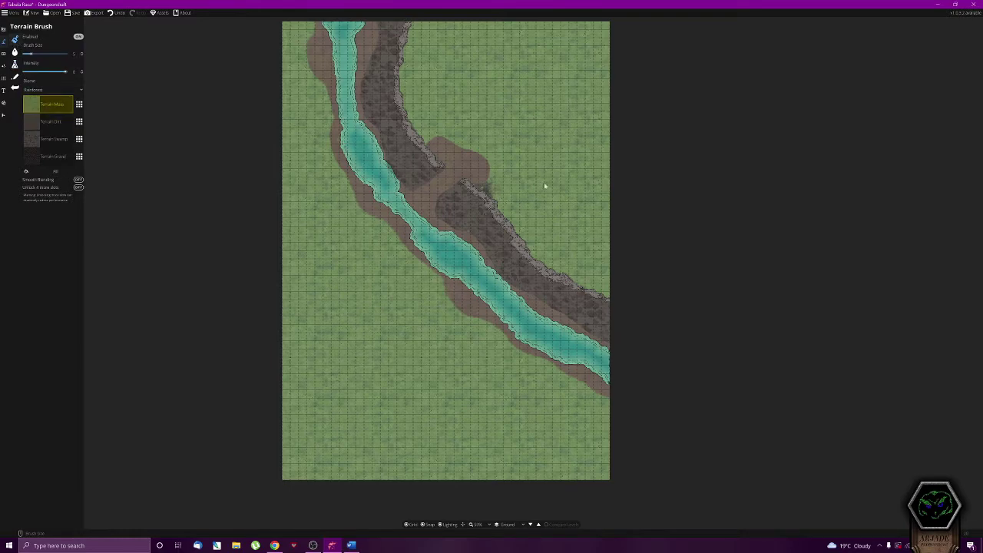
drag(502, 182, 466, 152)
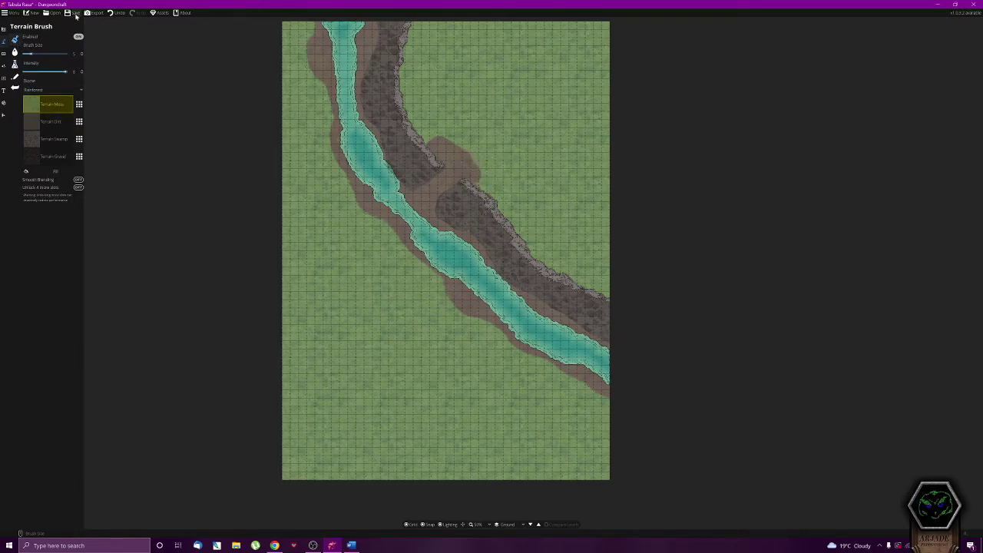
click(44, 72)
drag(465, 160, 475, 155)
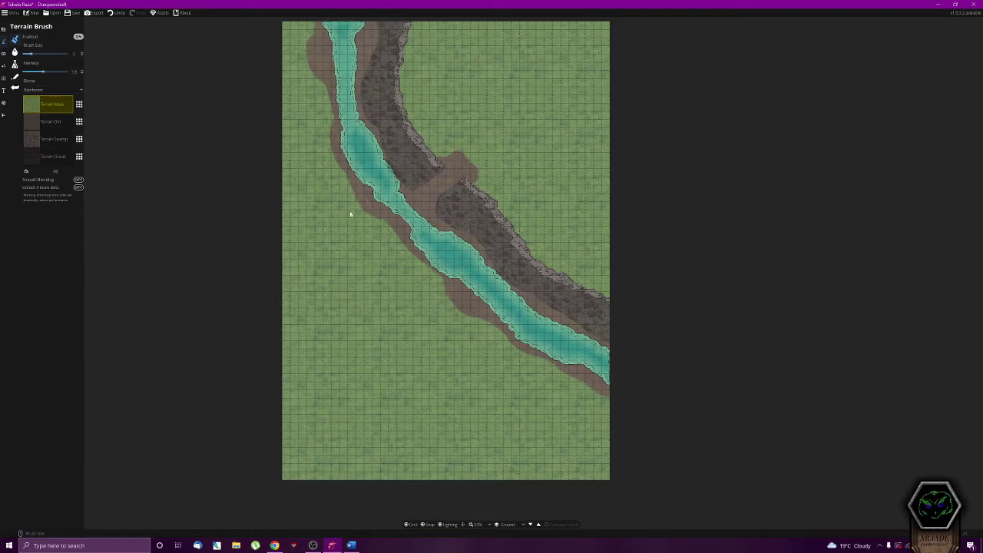
drag(302, 66, 311, 38)
drag(442, 315, 486, 318)
click(16, 75)
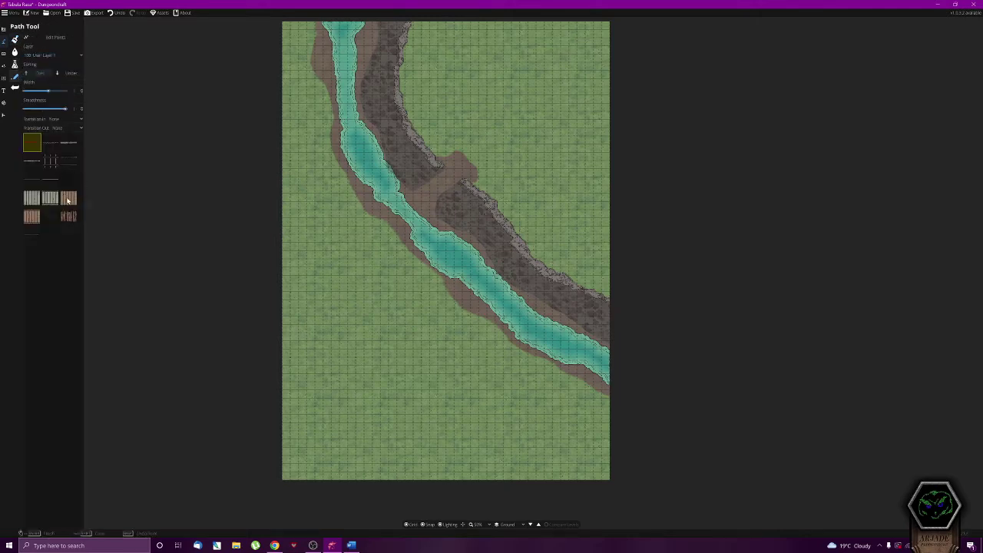
Choose the wooden plank path on 200: User Layer 2 and undo a first bridge attempt
click(50, 200)
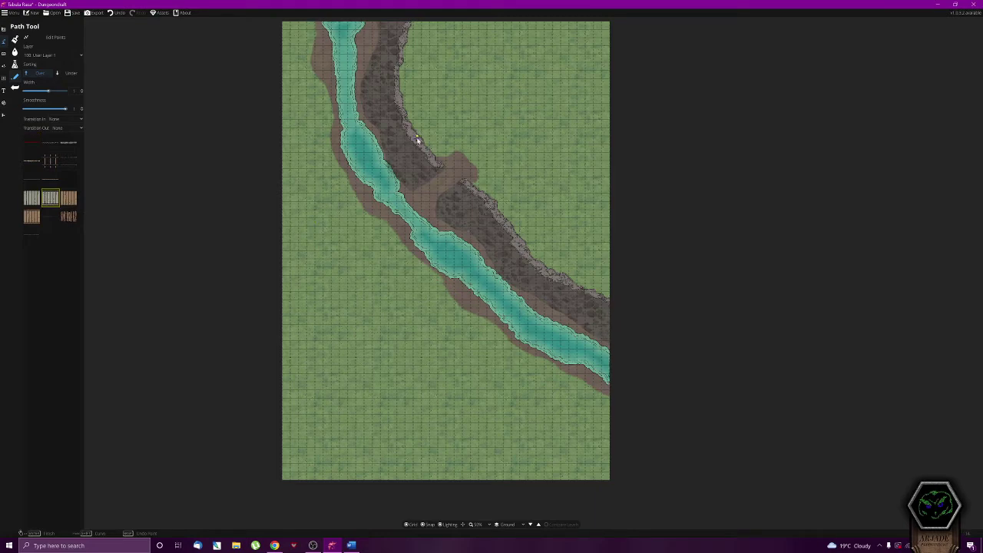
click(54, 55)
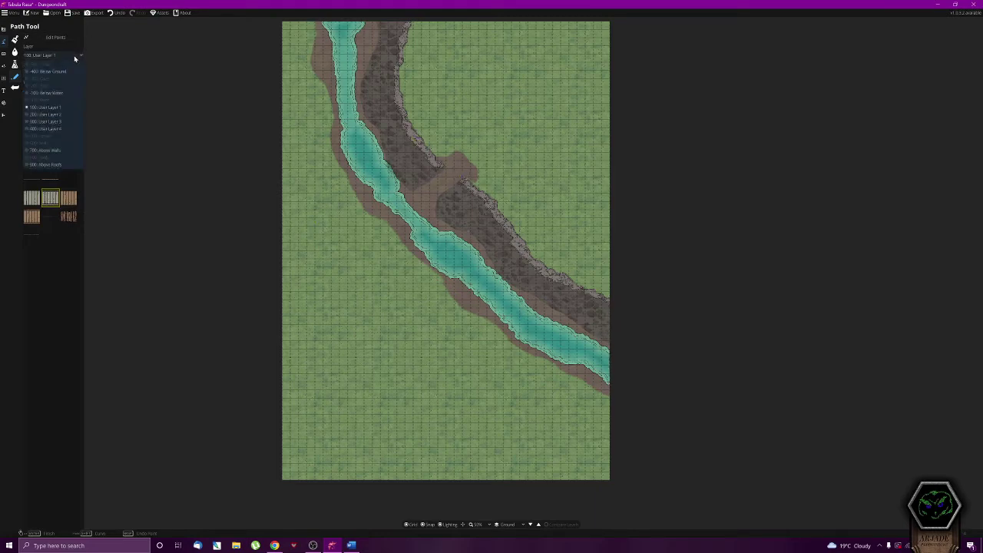
click(67, 117)
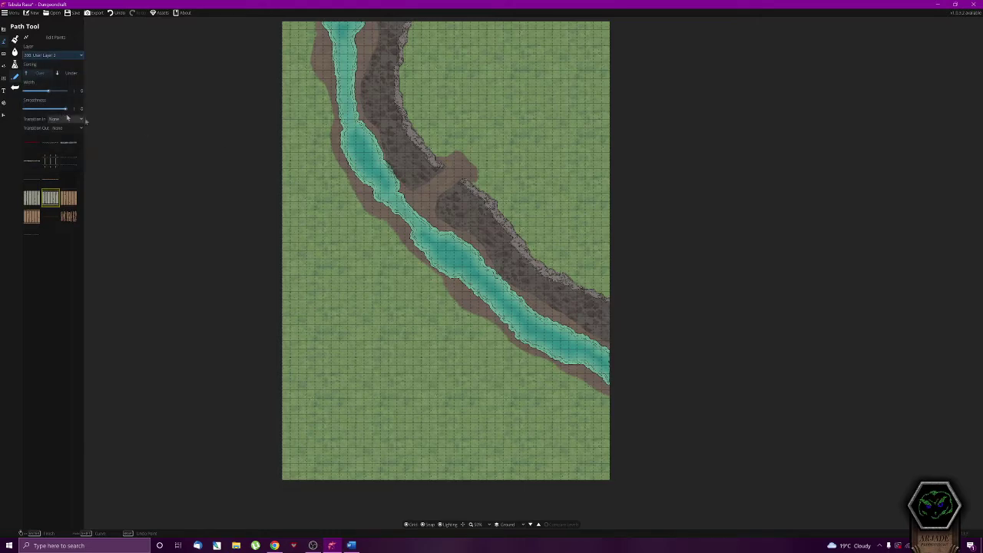
click(453, 174)
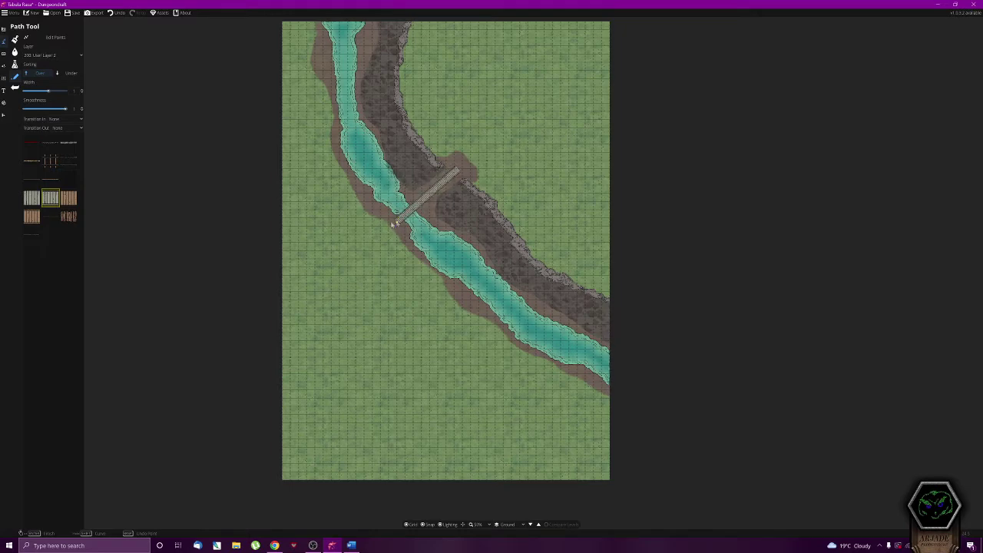
key(ctrl+z)
Try wider bridges, then set the path width to 4, undoing each attempt
drag(48, 90, 66, 92)
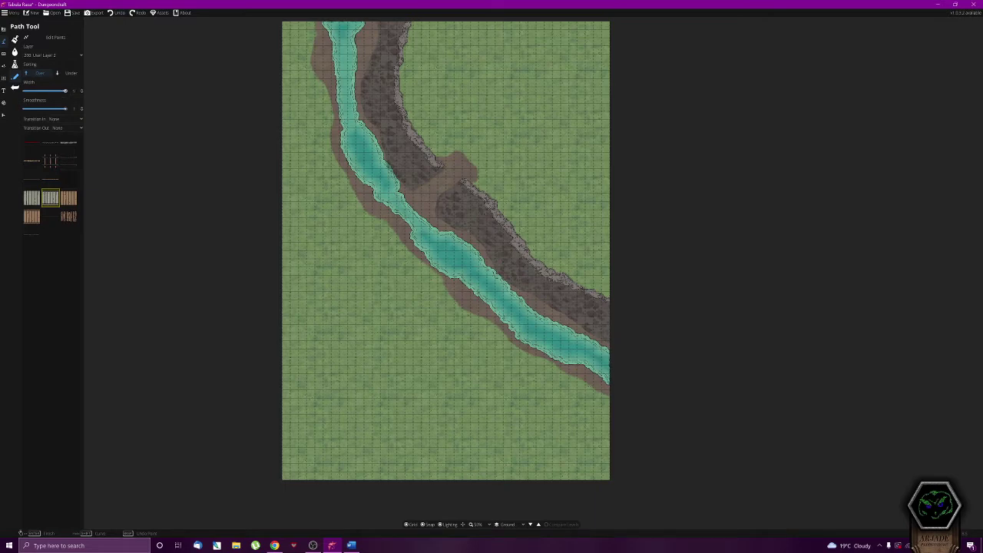
click(459, 176)
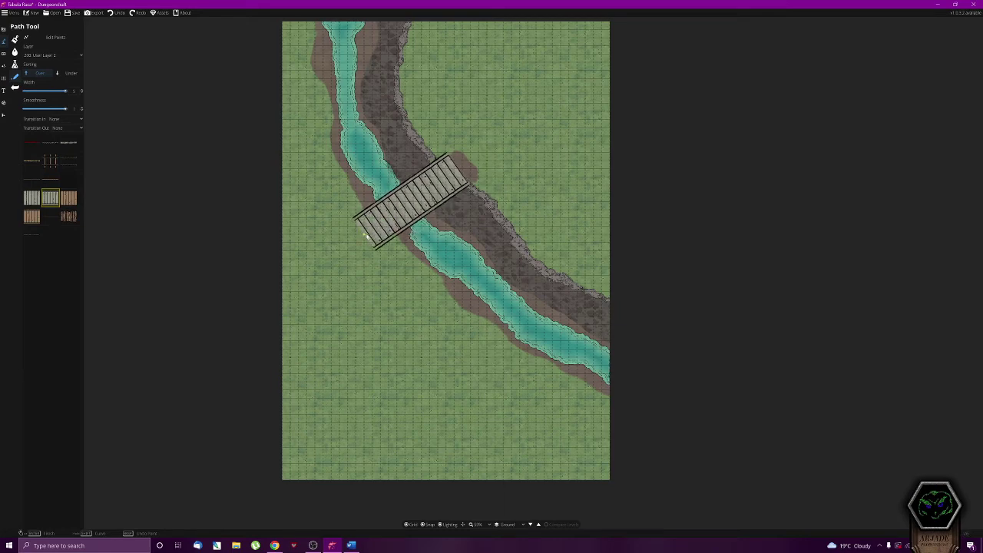
right_click(375, 235)
key(ctrl+z)
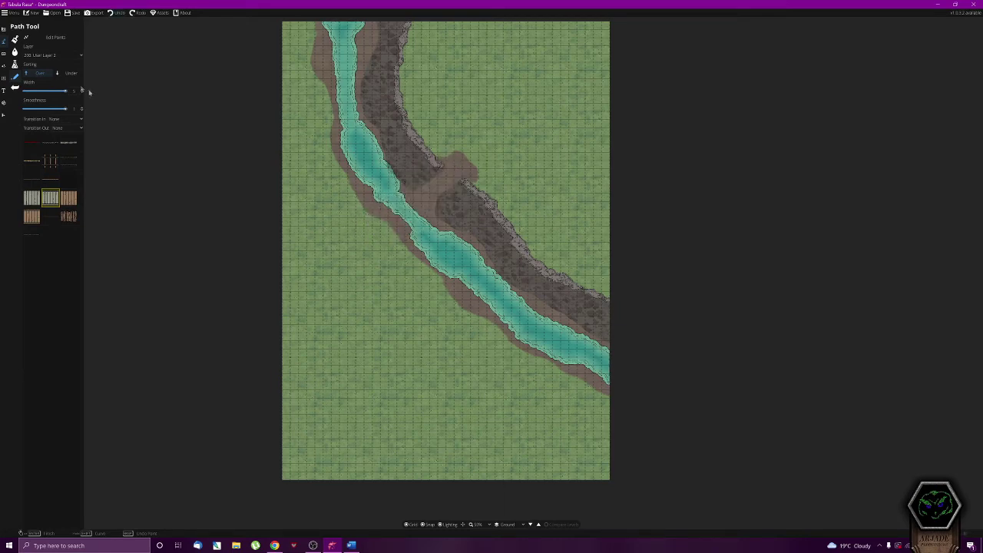
click(74, 91)
text(4)
key(Return)
click(462, 166)
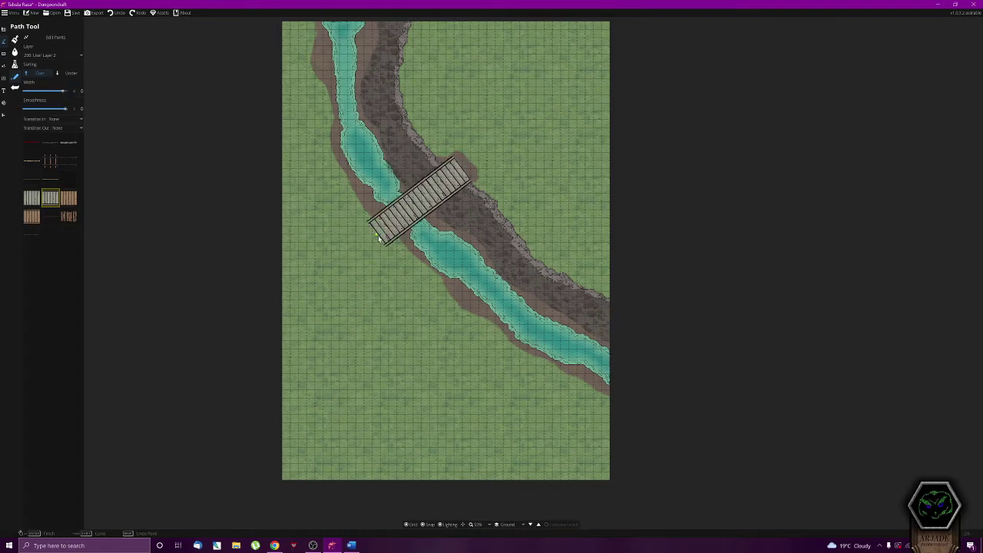
click(380, 238)
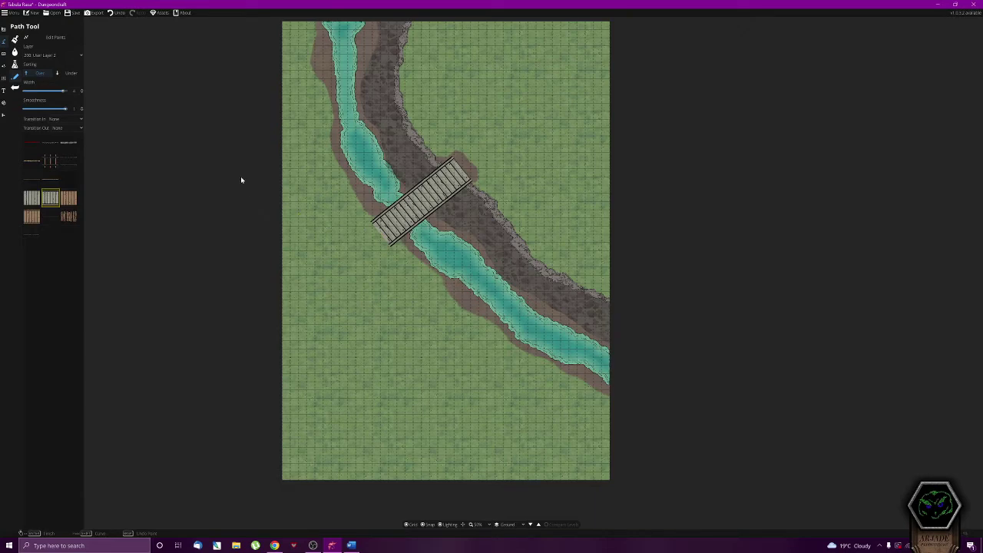
key(ctrl+z)
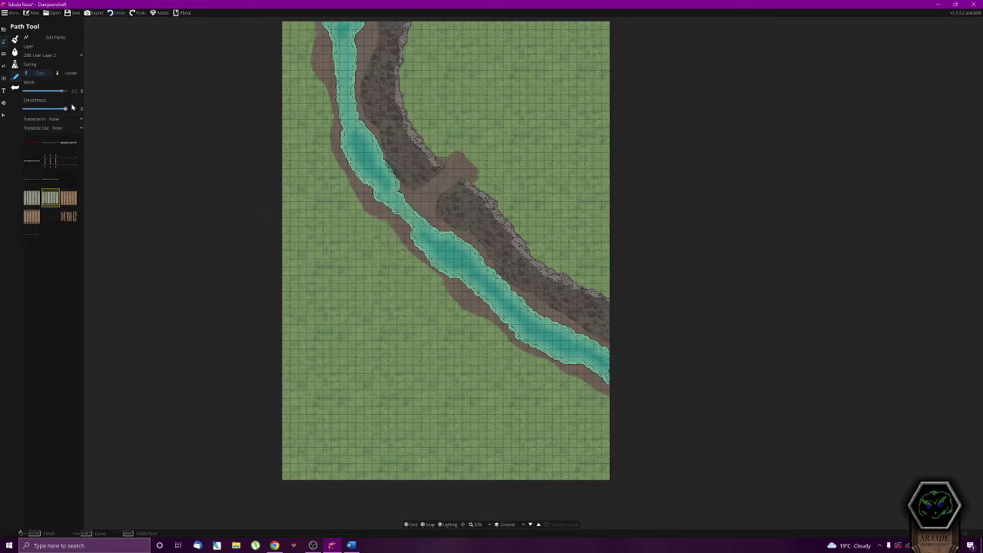
Set the path width to 3.75 and draw the plank bridge across the river
drag(455, 172, 389, 238)
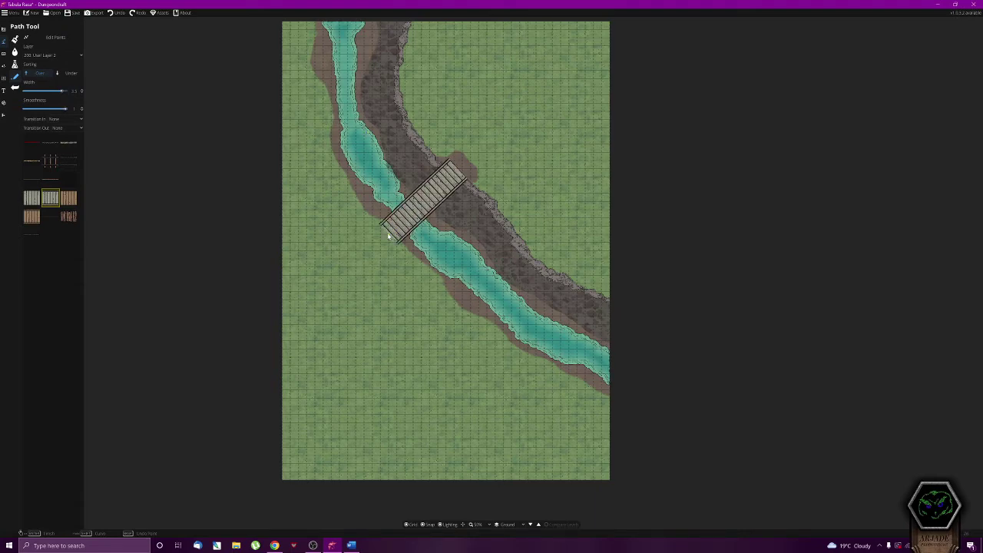
mouse_move(390, 239)
mouse_down()
mouse_move(339, 235)
mouse_move(380, 236)
mouse_up()
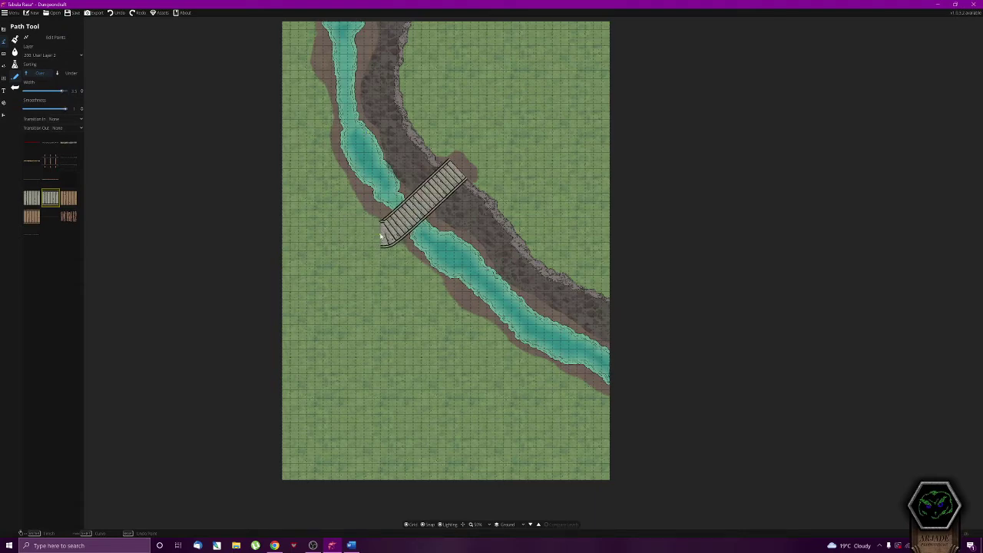
key(ctrl+z)
drag(62, 91, 62, 91)
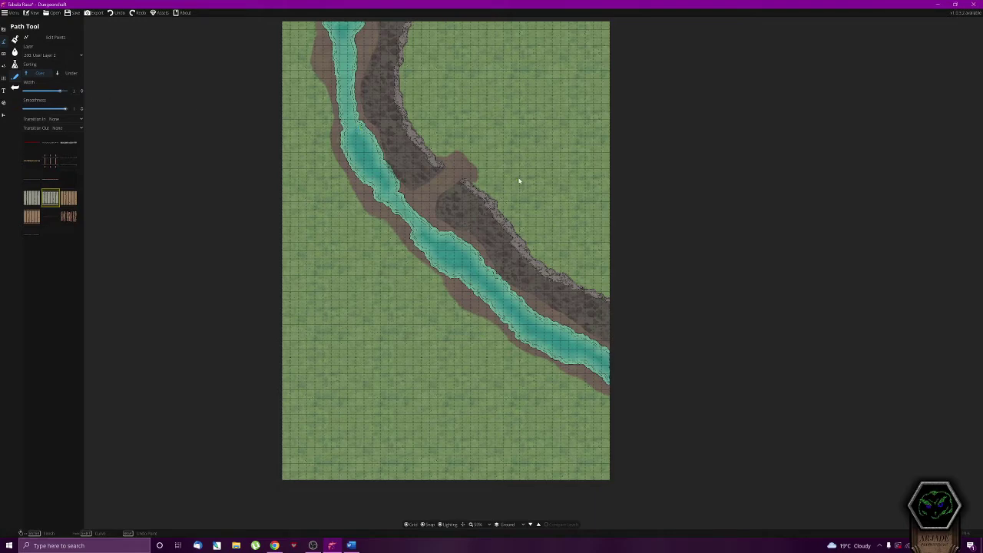
mouse_move(443, 185)
mouse_down()
mouse_move(407, 207)
mouse_move(398, 228)
mouse_up()
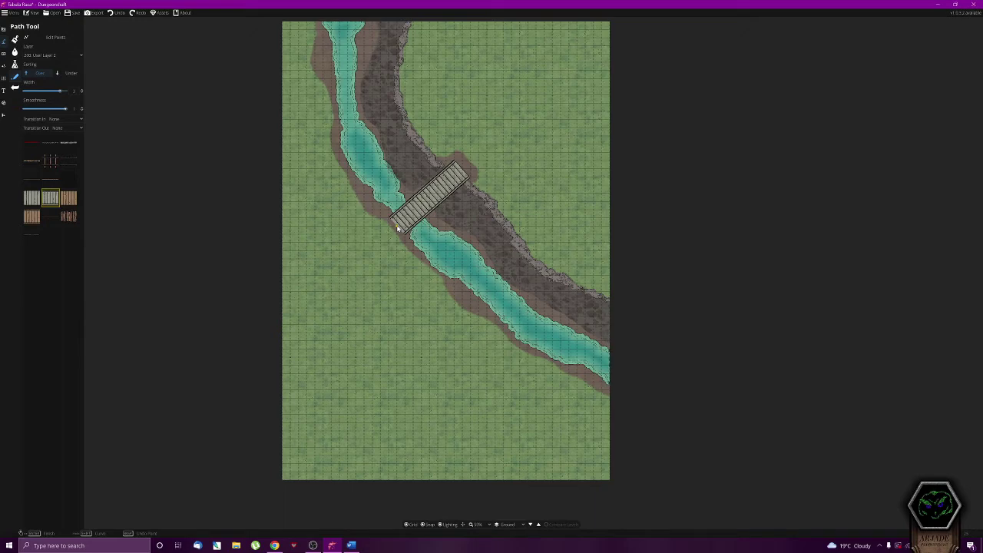
right_click(398, 228)
scroll(461, 193, up, 3)
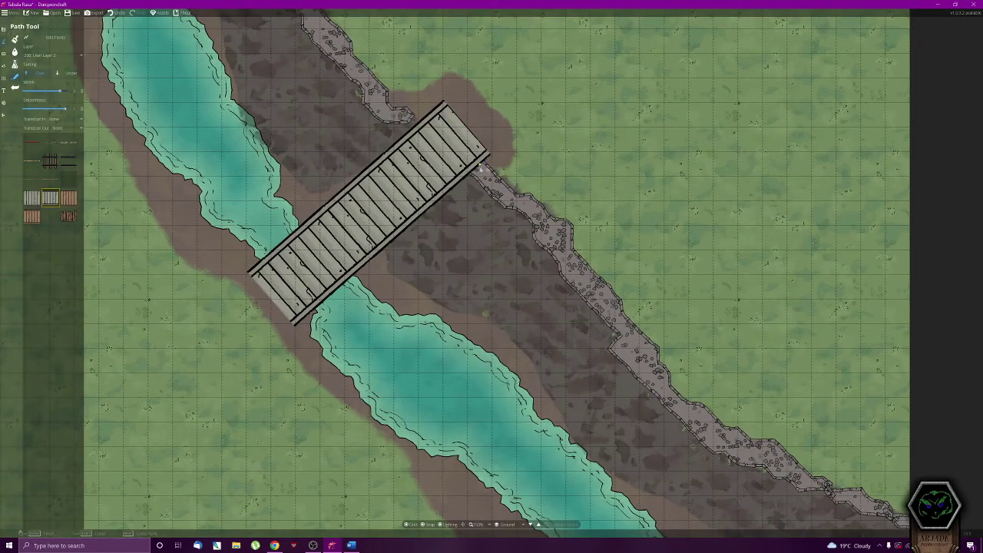
Check the Material Brush and Objects tools while zooming around, then return to the painting tools list
click(15, 51)
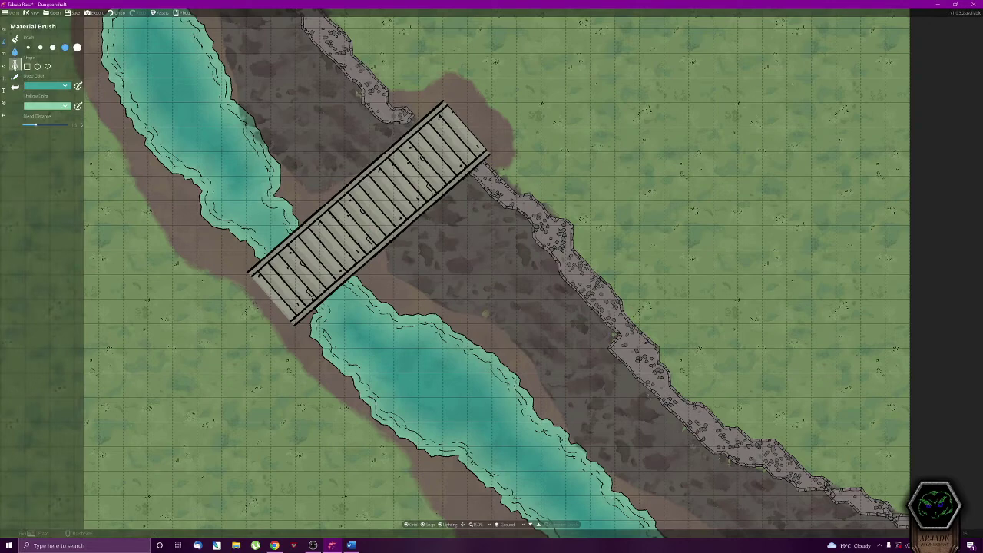
click(15, 65)
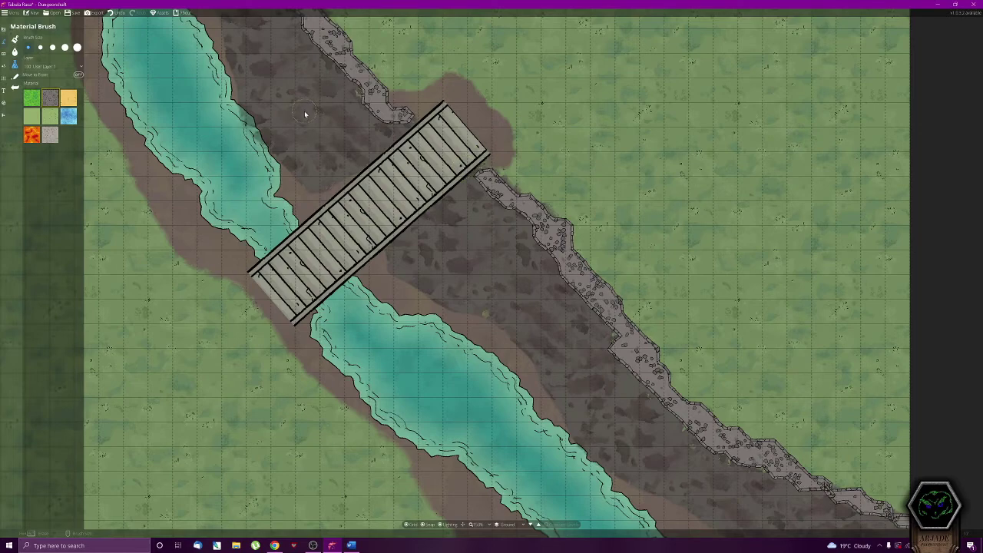
scroll(330, 116, down, 6)
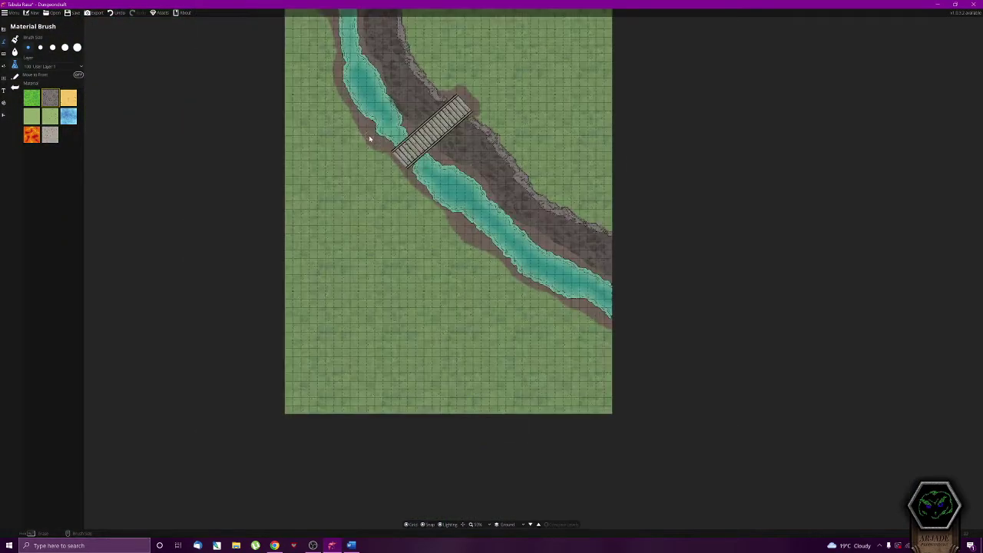
scroll(369, 138, up, 3)
scroll(372, 138, down, 1)
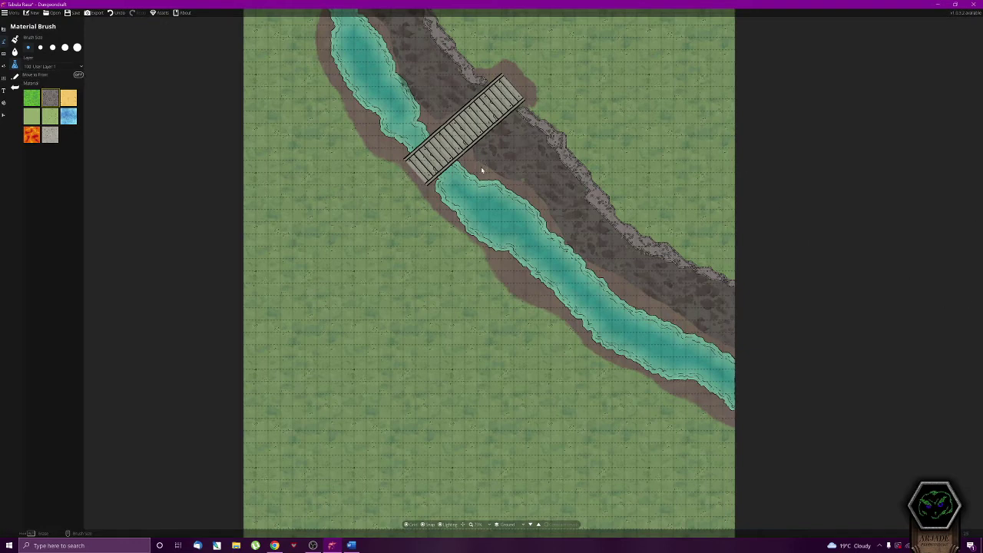
click(4, 53)
scroll(328, 184, down, 4)
scroll(328, 183, up, 2)
scroll(328, 187, down, 2)
click(3, 43)
click(4, 53)
click(4, 49)
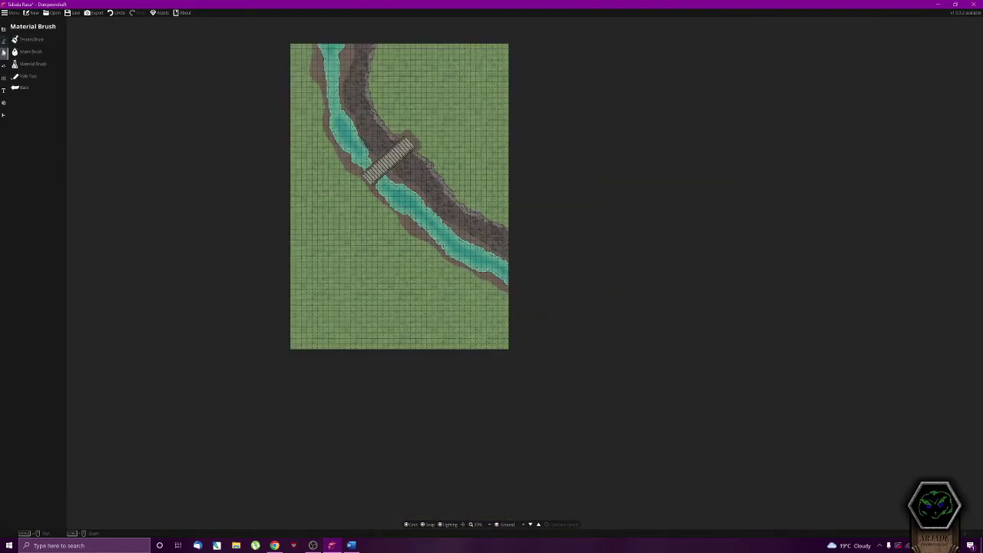
Browse the lighting, level and building tool panels, ending on the wall tool
click(4, 78)
click(4, 89)
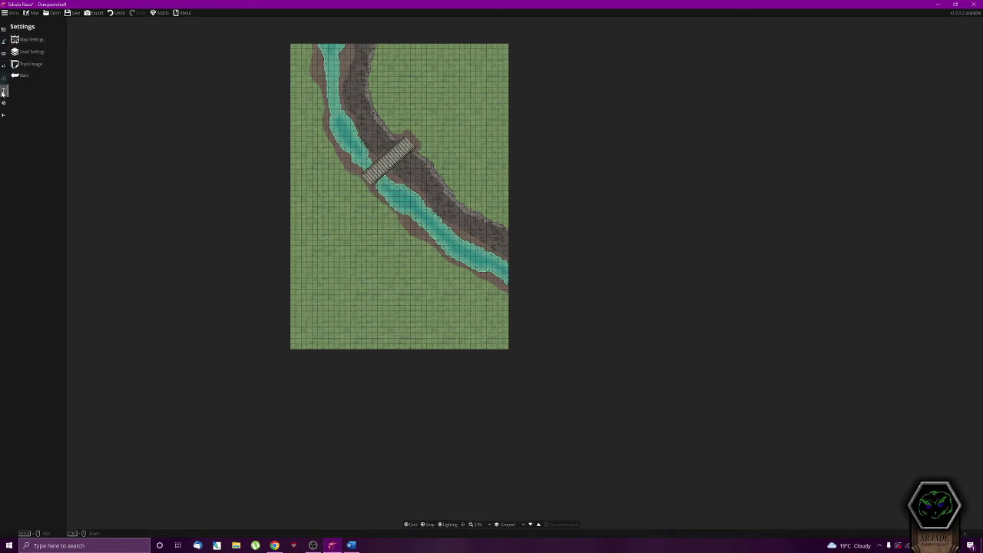
click(3, 28)
click(29, 40)
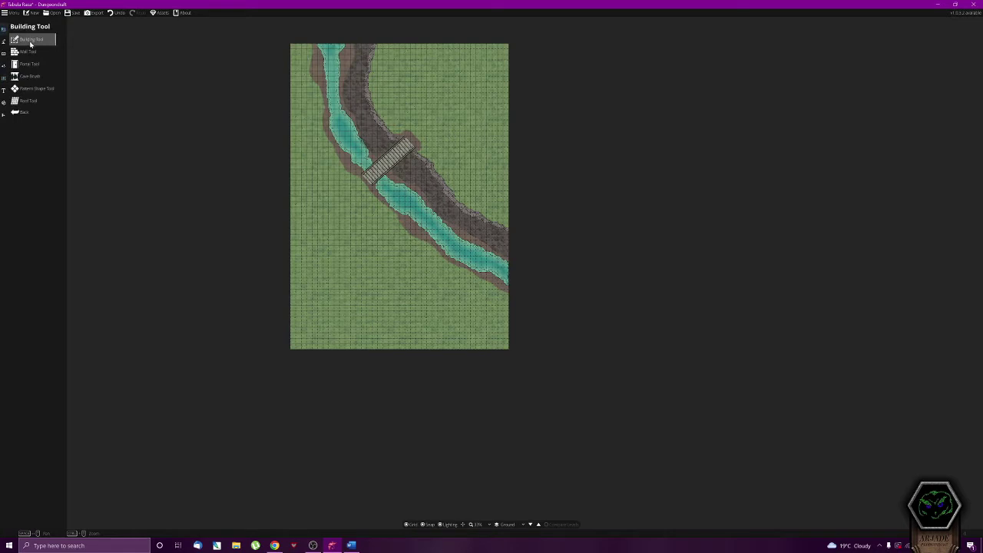
click(29, 52)
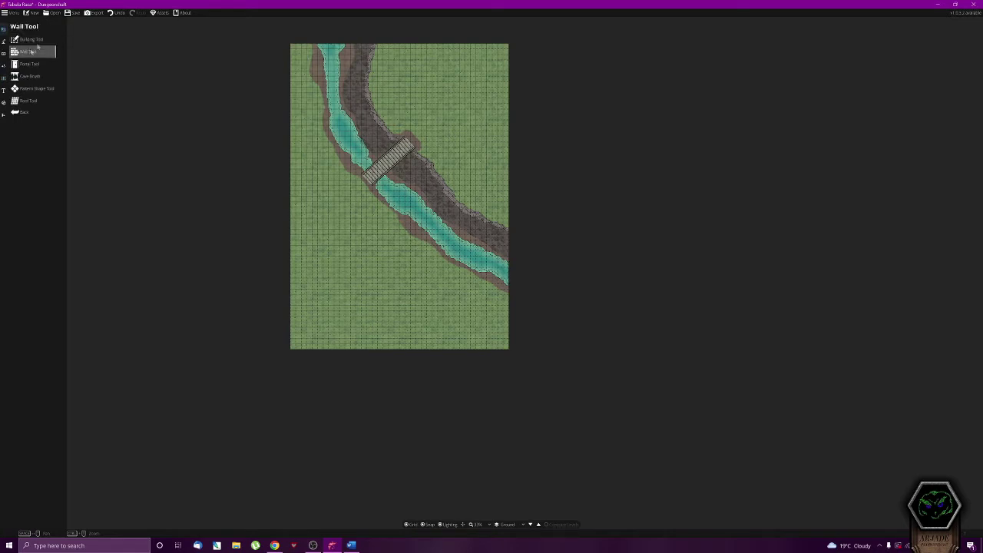
Save the map under the file name DruidTemple
click(72, 12)
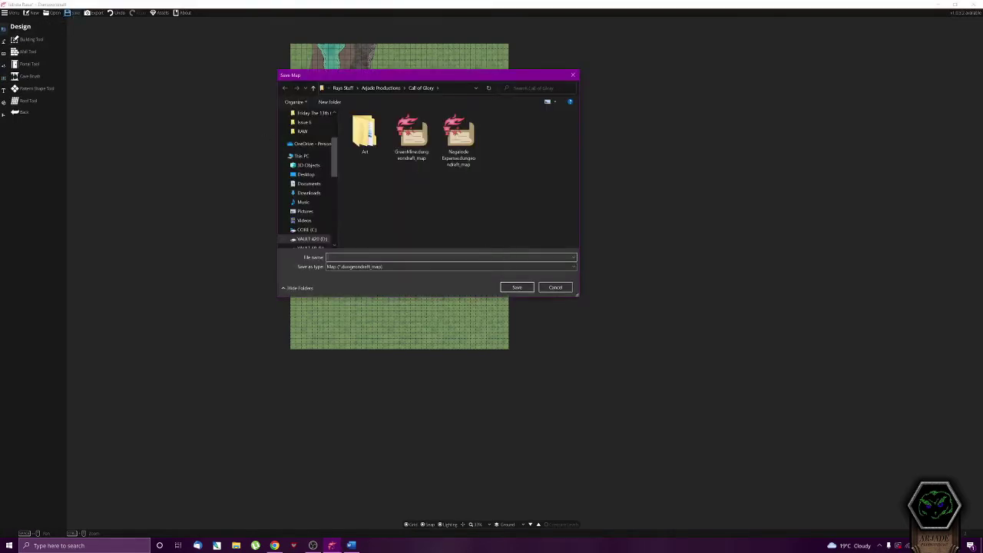
text(DungdTemple)
key(Return)
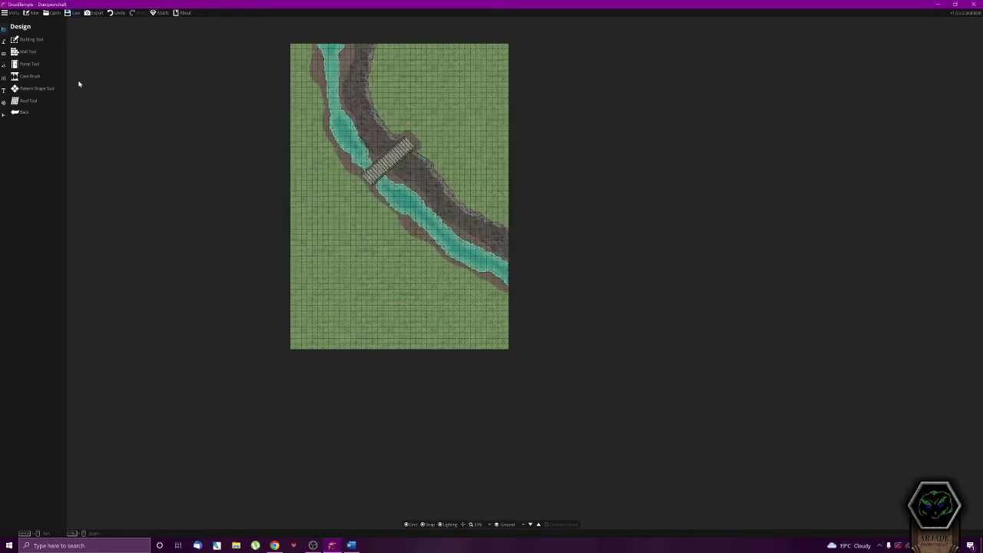
click(29, 39)
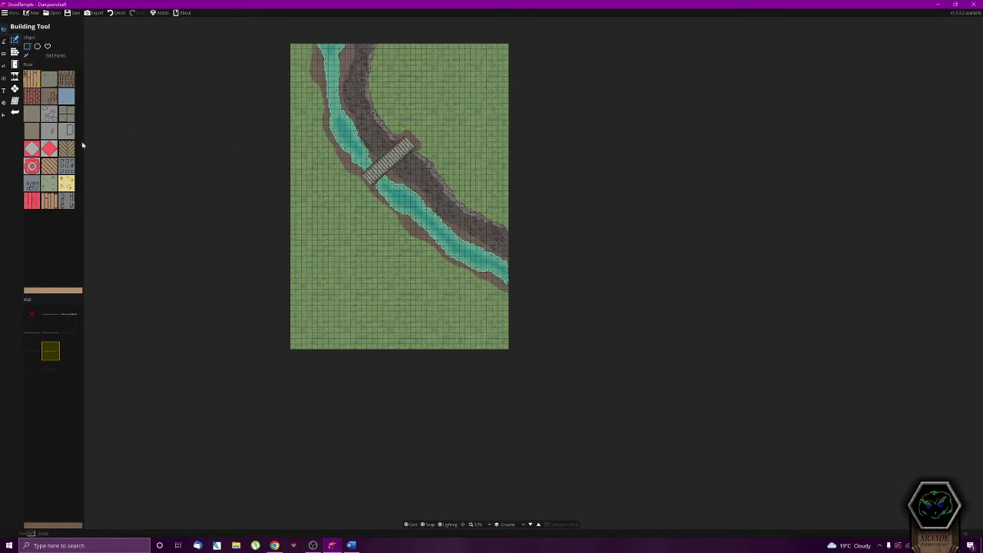
Pick a wall style for new buildings, draw a trial square stone room, then undo it
click(48, 332)
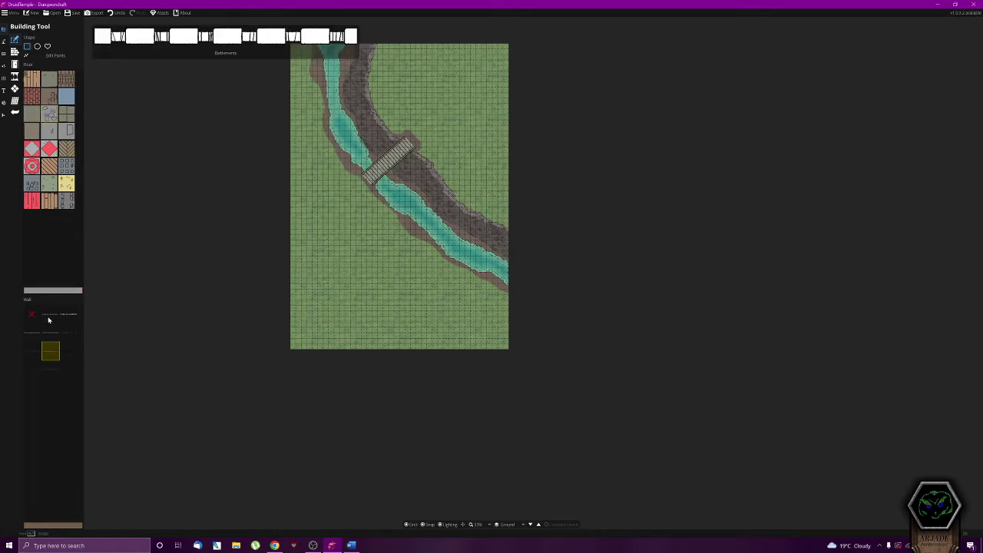
click(48, 321)
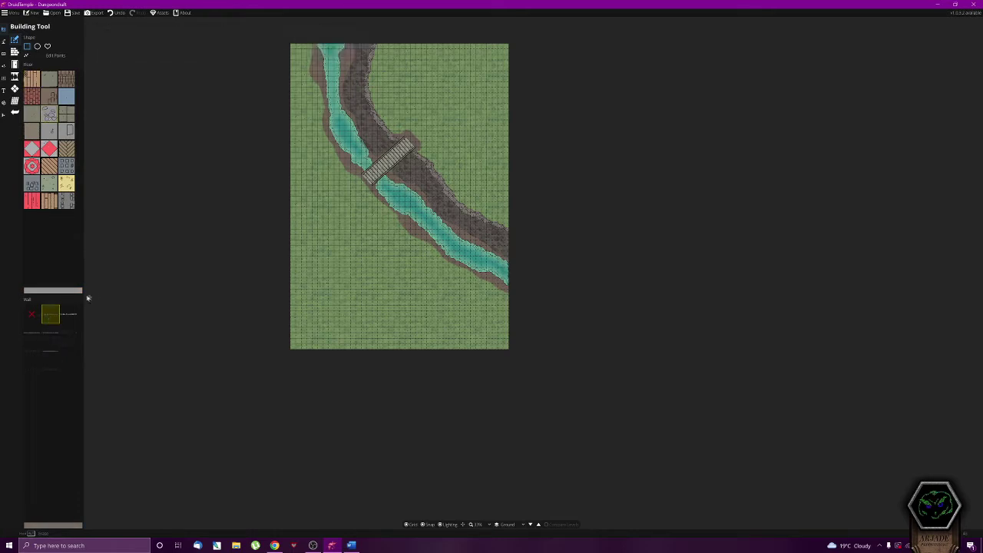
drag(414, 53, 469, 106)
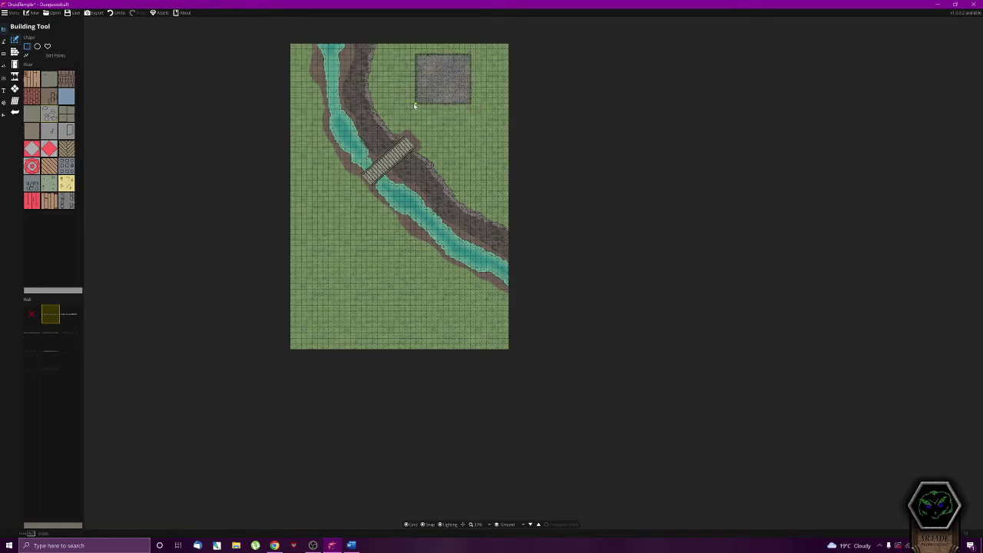
scroll(465, 97, up, 3)
scroll(465, 94, up, 3)
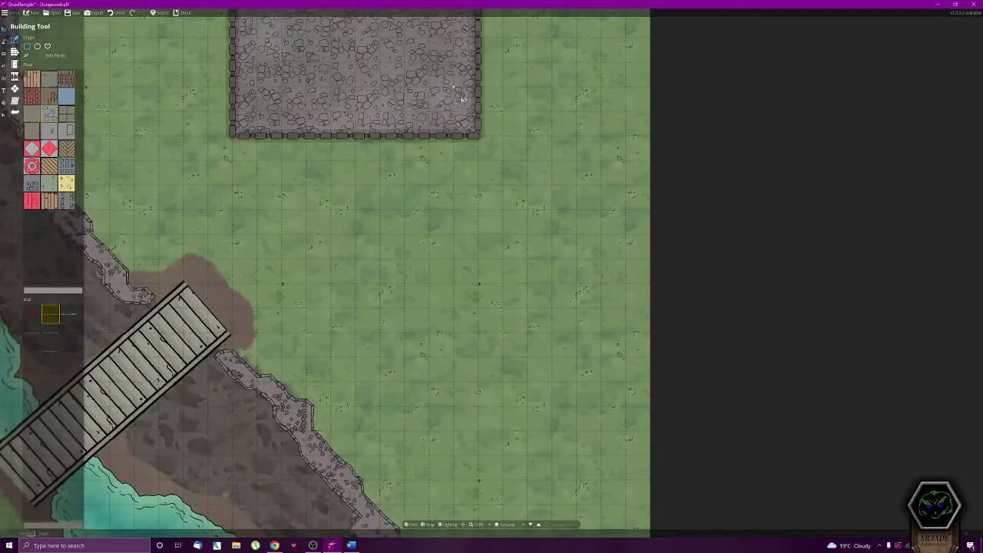
scroll(445, 112, down, 5)
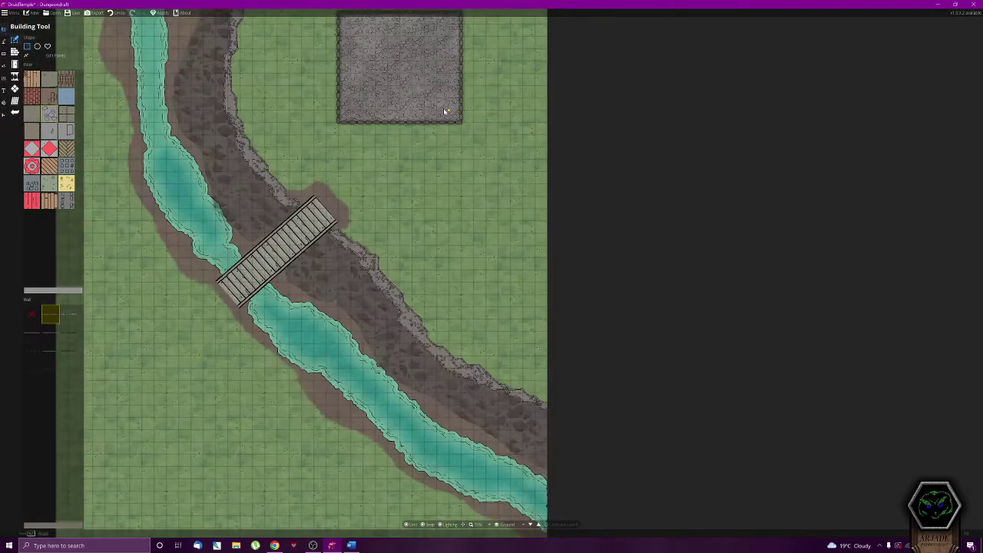
scroll(395, 37, up, 3)
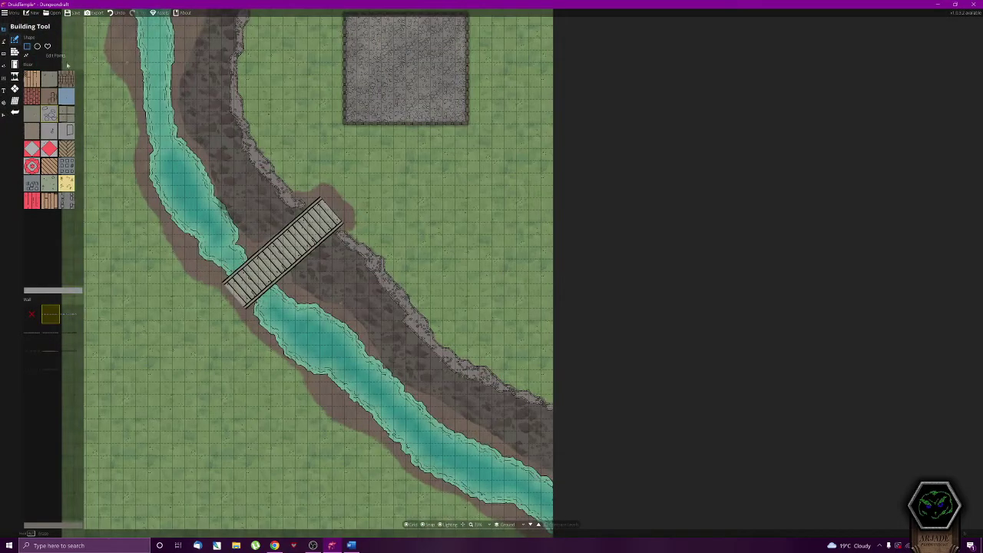
key(ctrl+z)
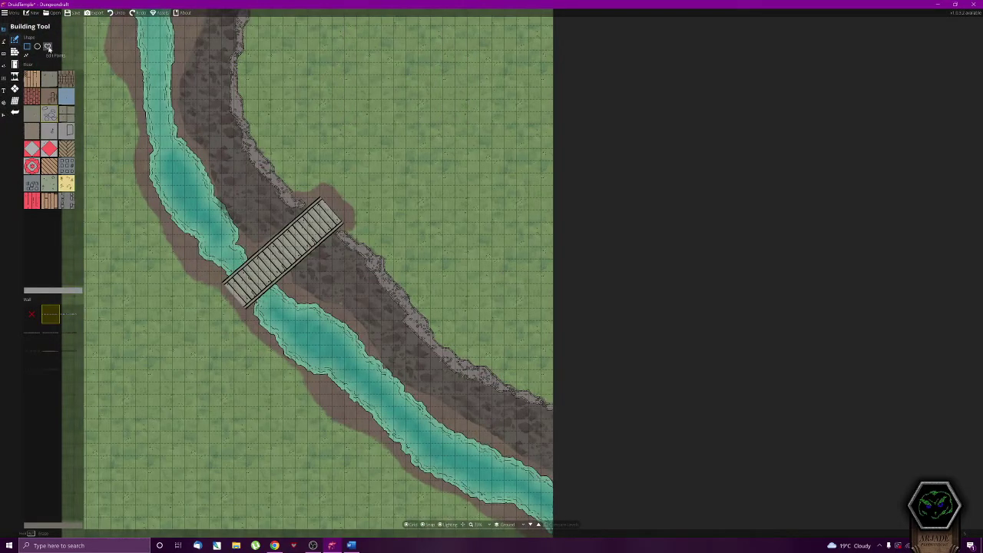
scroll(372, 58, down, 2)
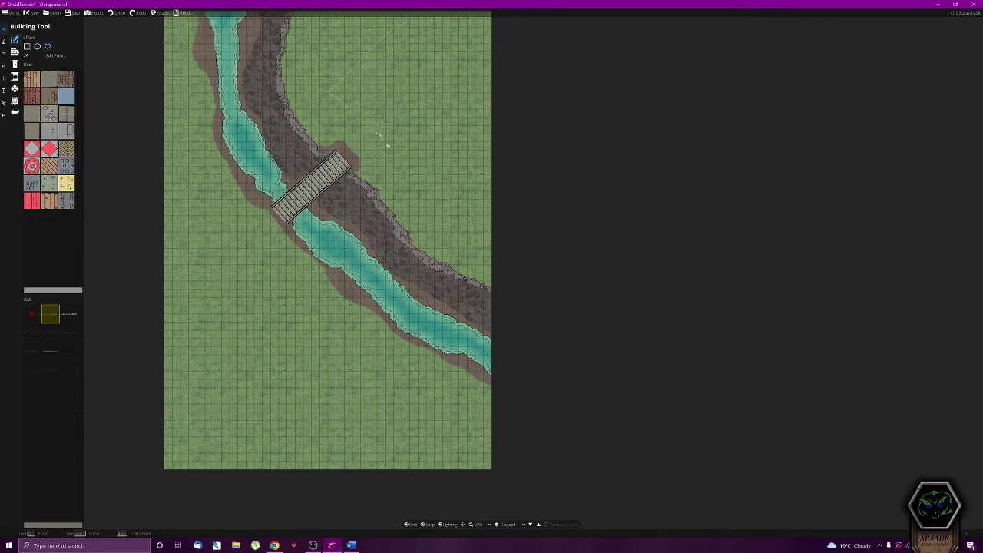
Outline a diamond-shaped grey stone building east of the river, undoing two failed attempts
click(435, 198)
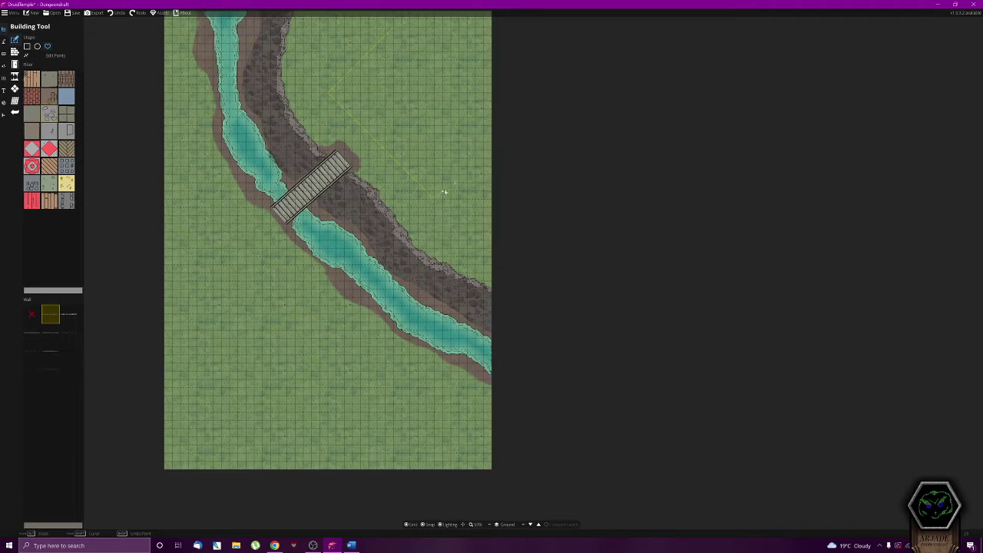
click(519, 130)
key(ctrl+z)
click(394, 36)
click(476, 113)
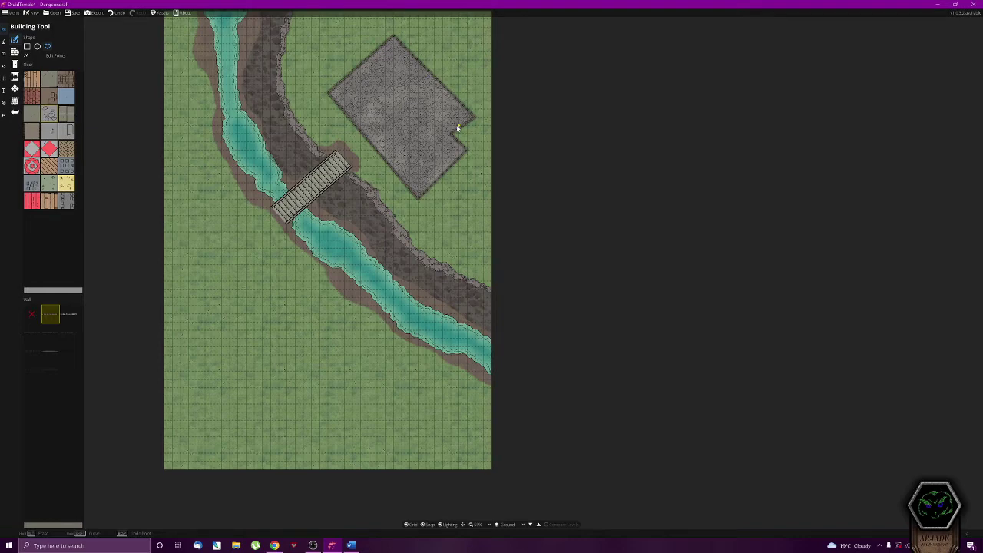
key(ctrl+z)
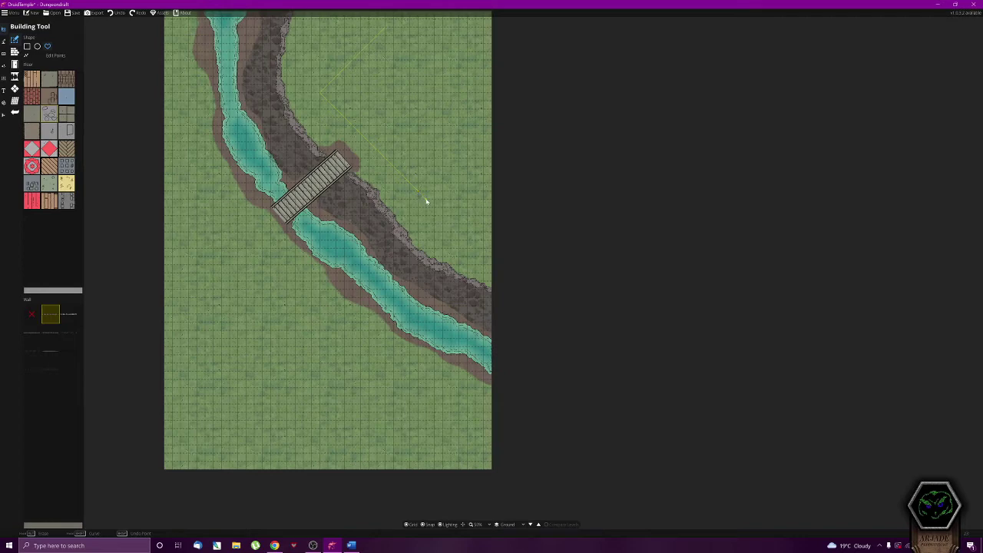
click(474, 112)
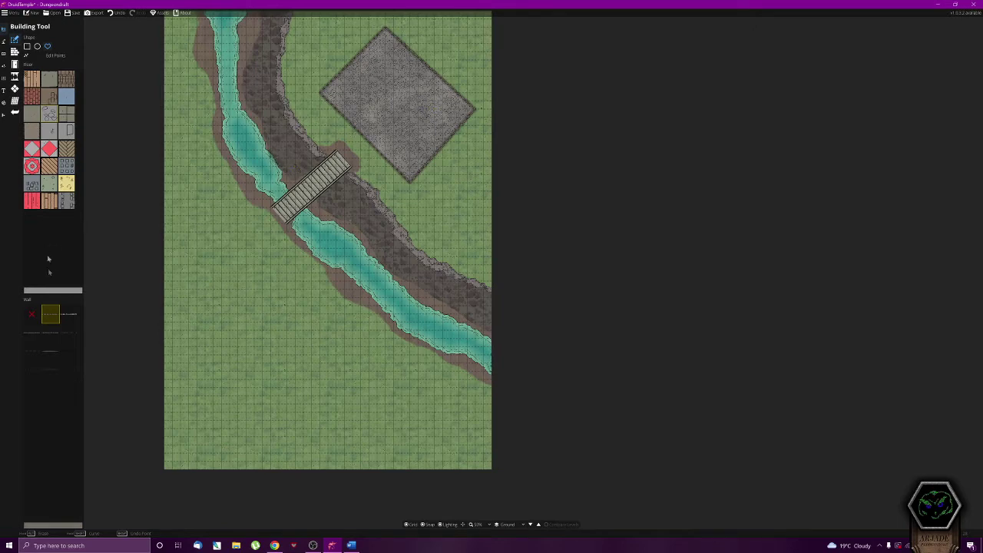
click(14, 65)
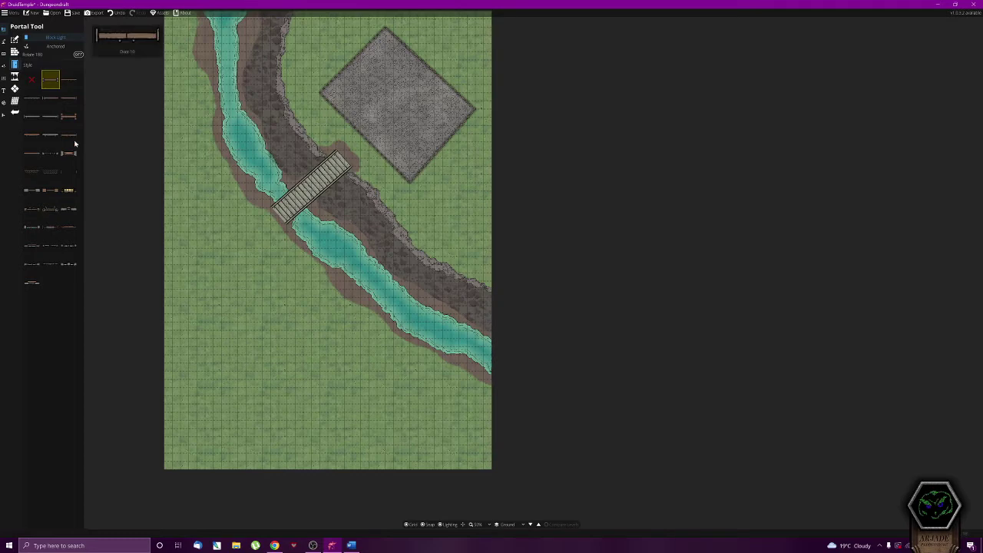
Compare door styles, keep the first, and undo a trial opening on the north-west wall
click(33, 171)
click(52, 172)
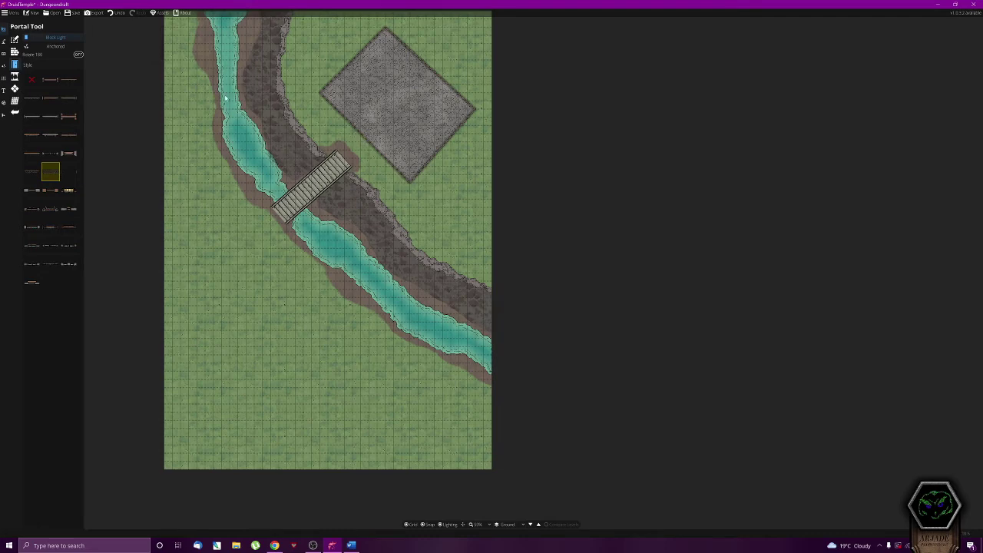
click(31, 80)
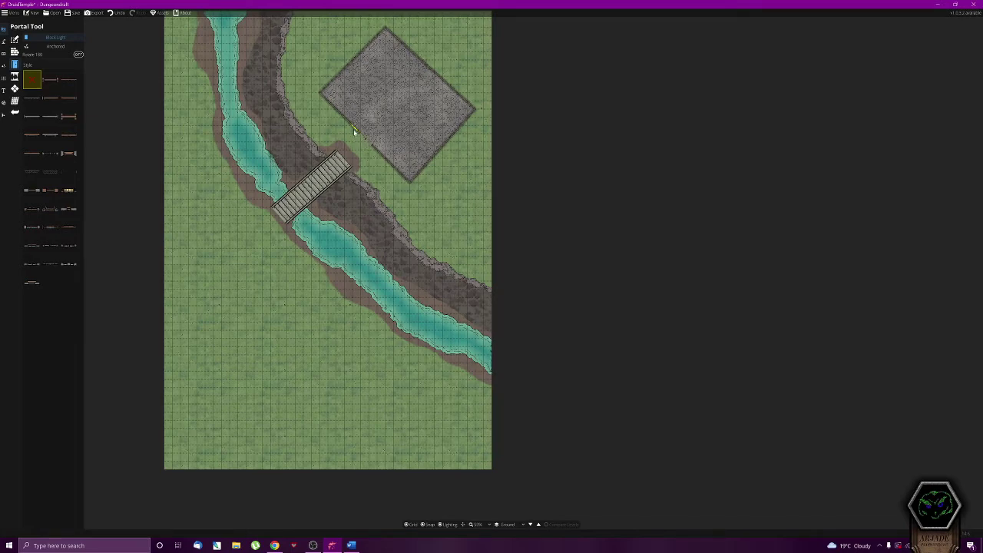
scroll(350, 173, up, 5)
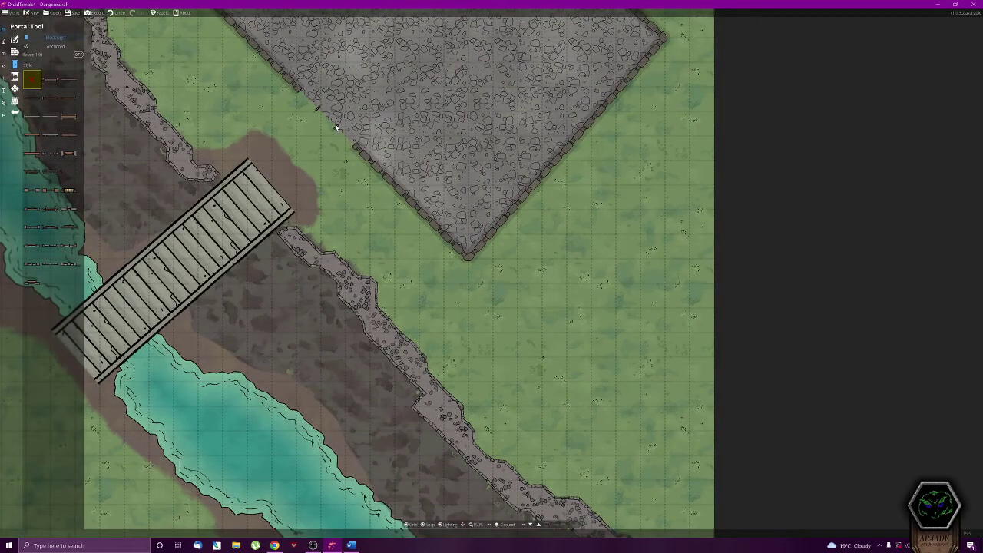
click(320, 113)
key(ctrl+z)
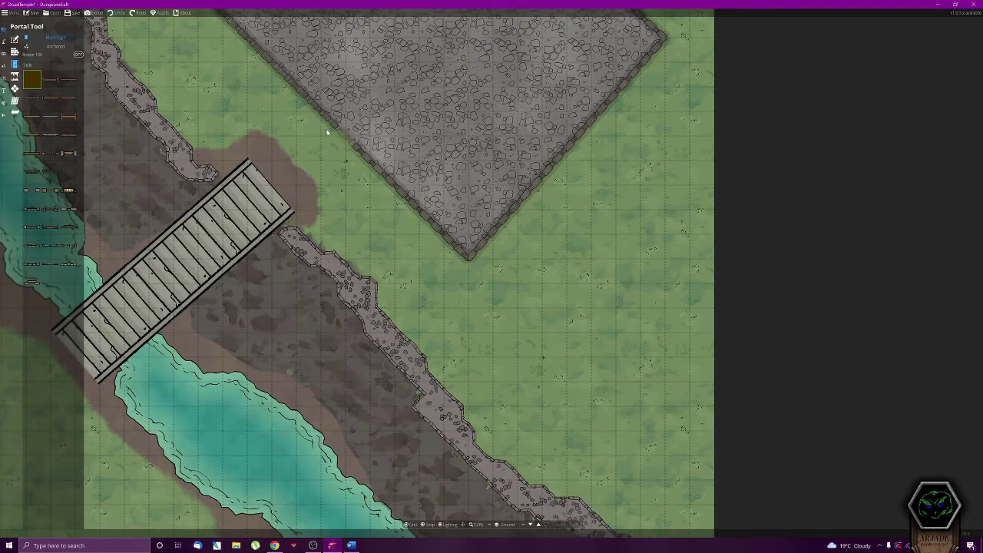
Edit the building's corner points, adding a new point on its wall
key(w)
click(15, 40)
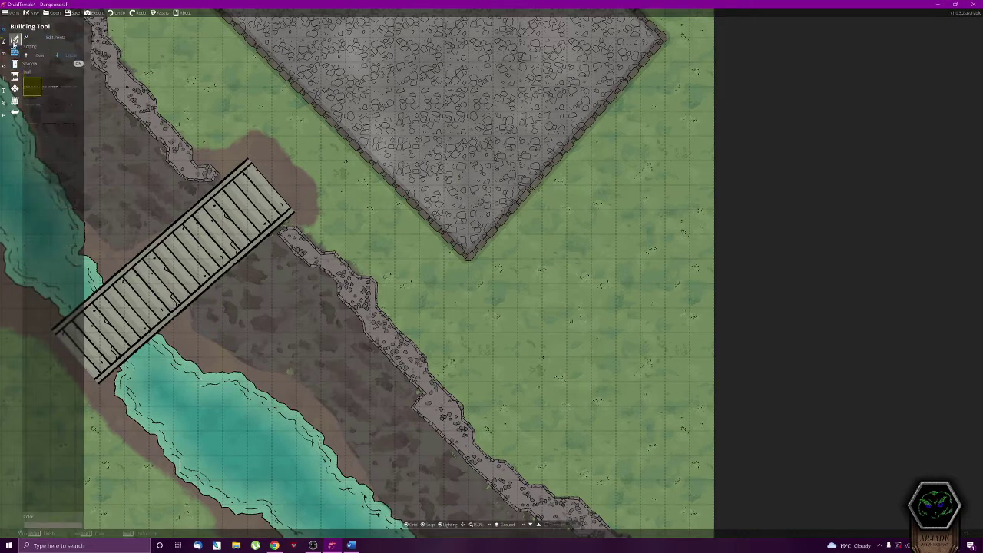
key(w)
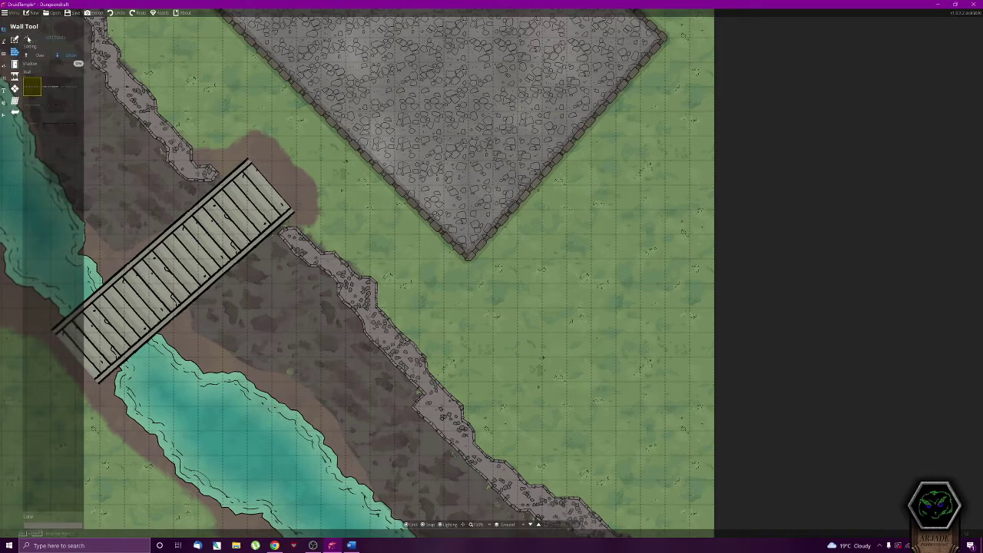
key(b)
click(56, 55)
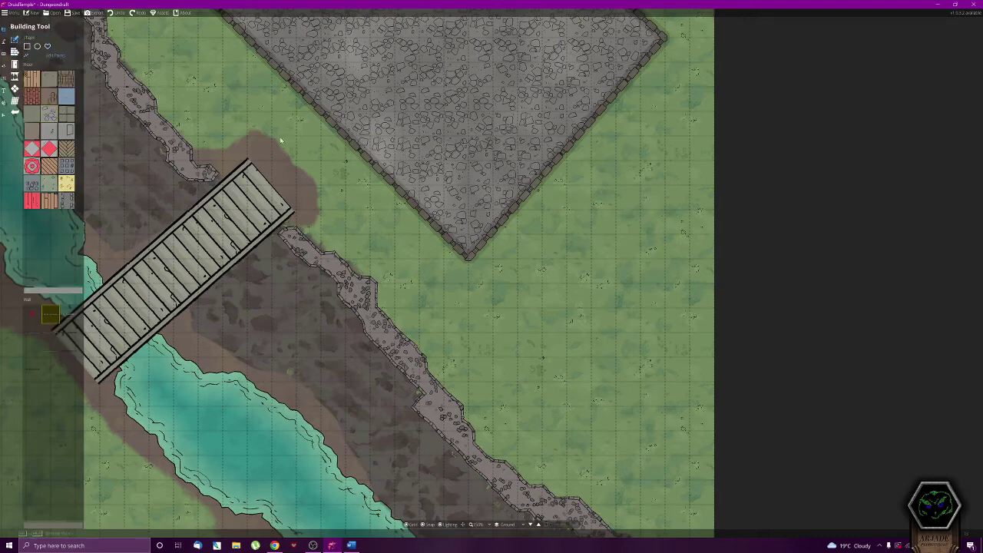
click(362, 153)
click(299, 91)
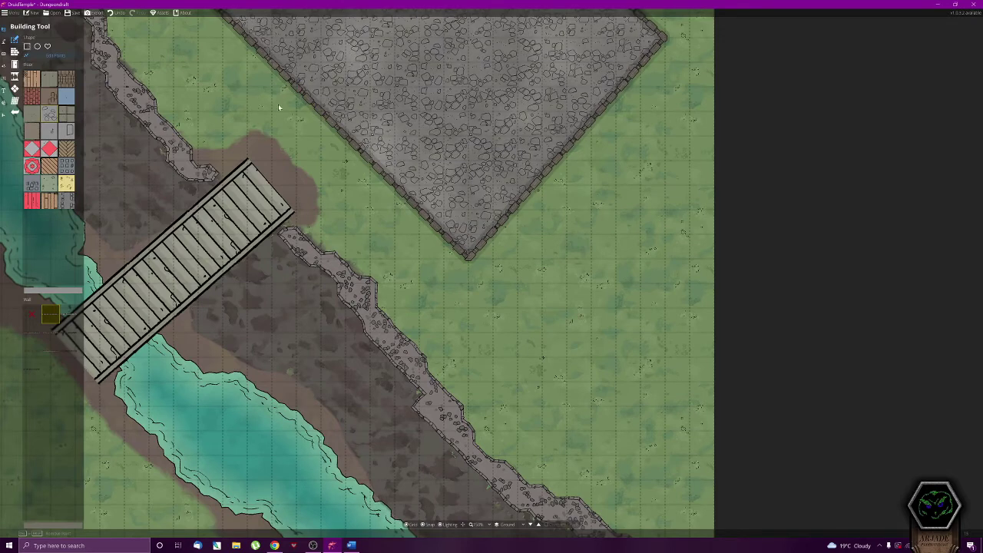
Cut an opening along the building wall that faces the bridge
click(15, 52)
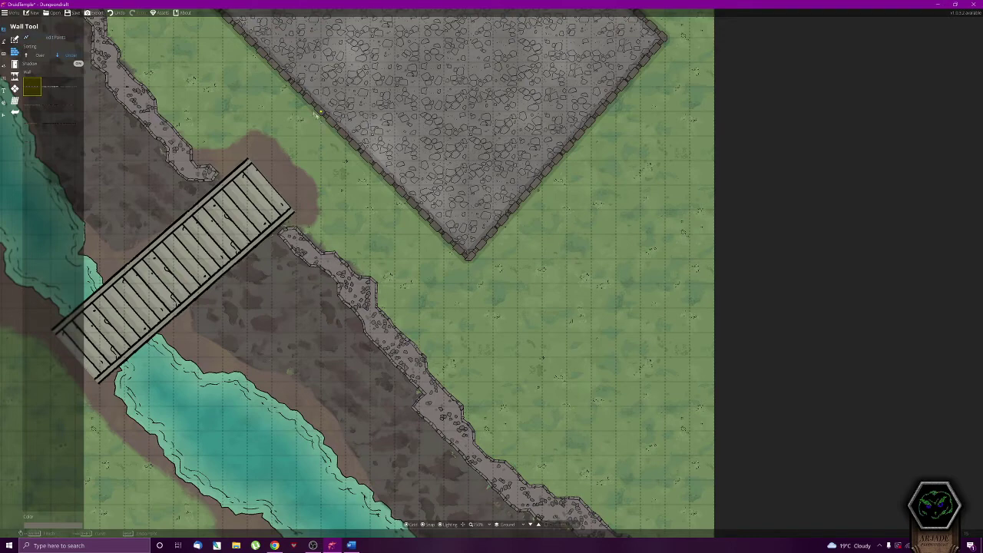
click(15, 39)
click(14, 64)
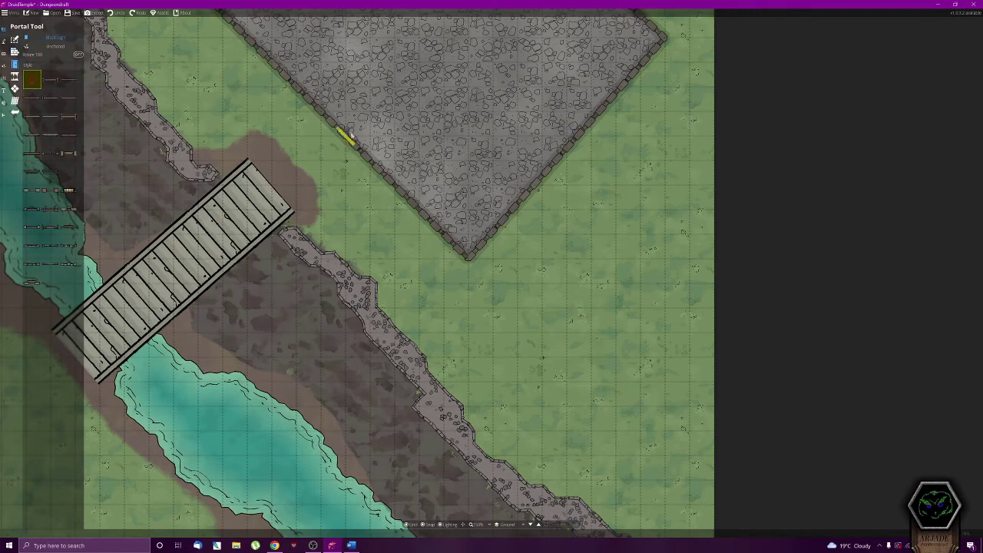
click(338, 127)
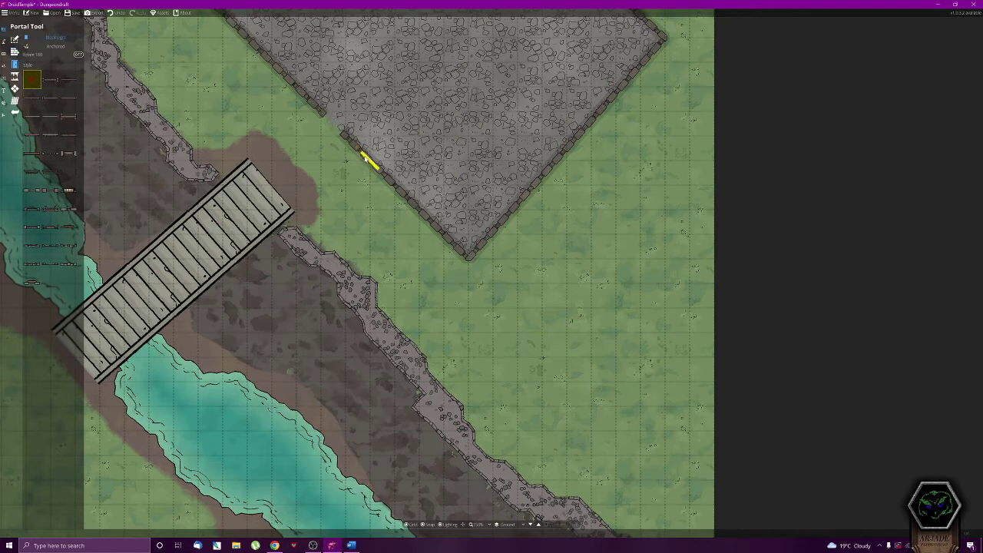
click(306, 98)
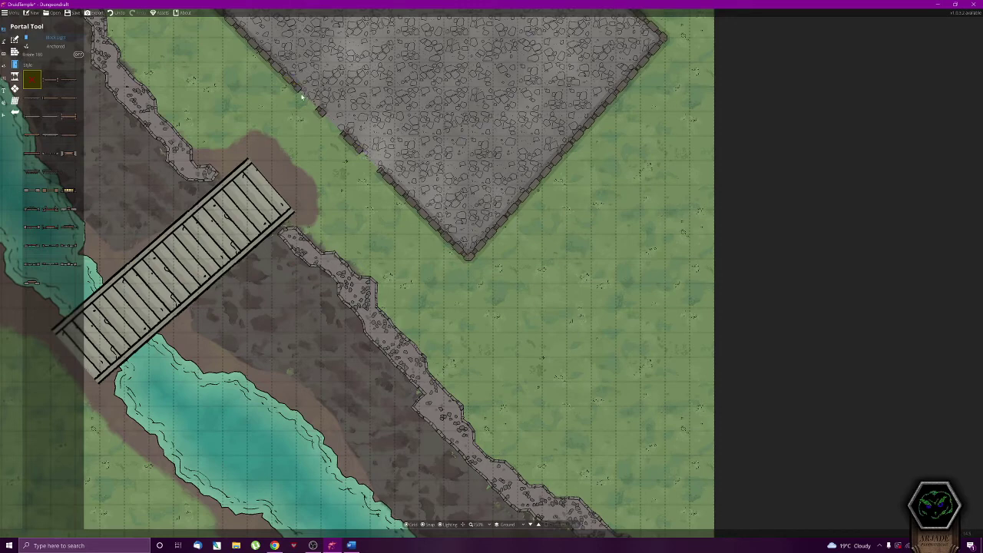
scroll(377, 146, down, 5)
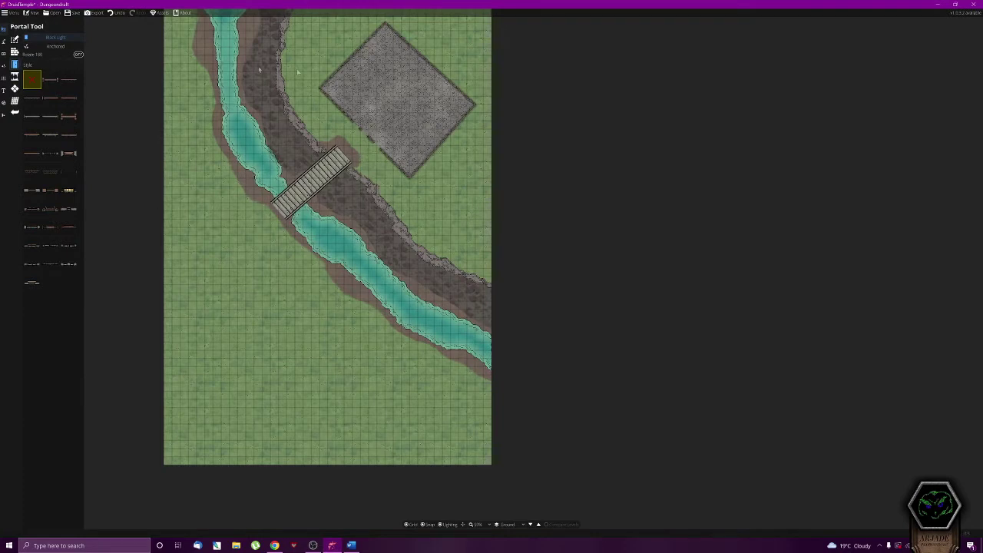
Draw a tilted rectangular stone pattern patch left of the river's lower bend
click(14, 51)
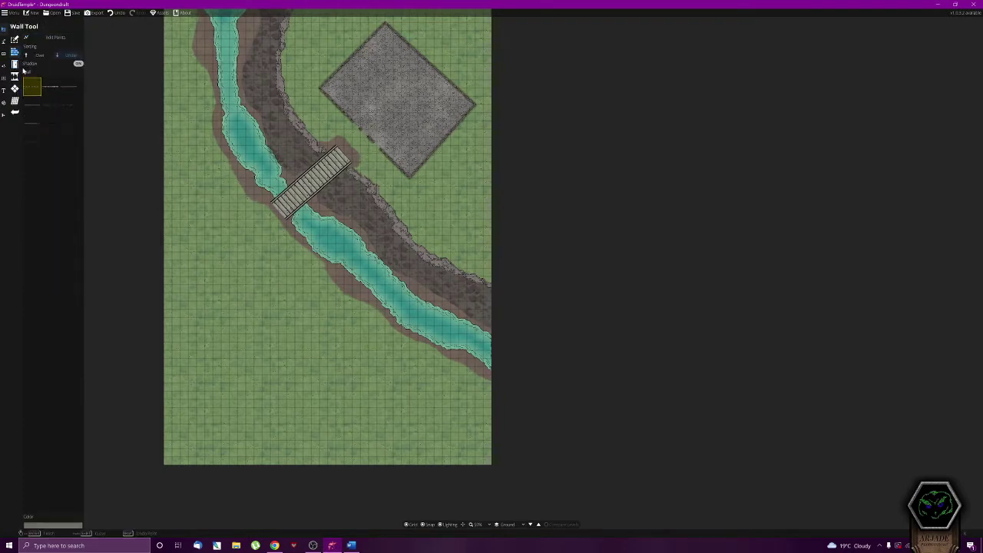
click(15, 51)
click(15, 90)
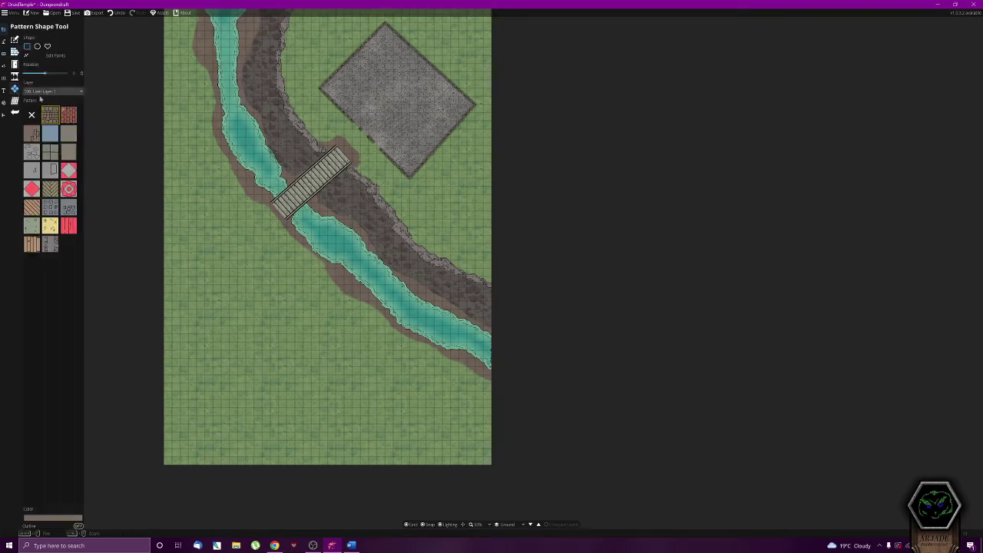
click(50, 169)
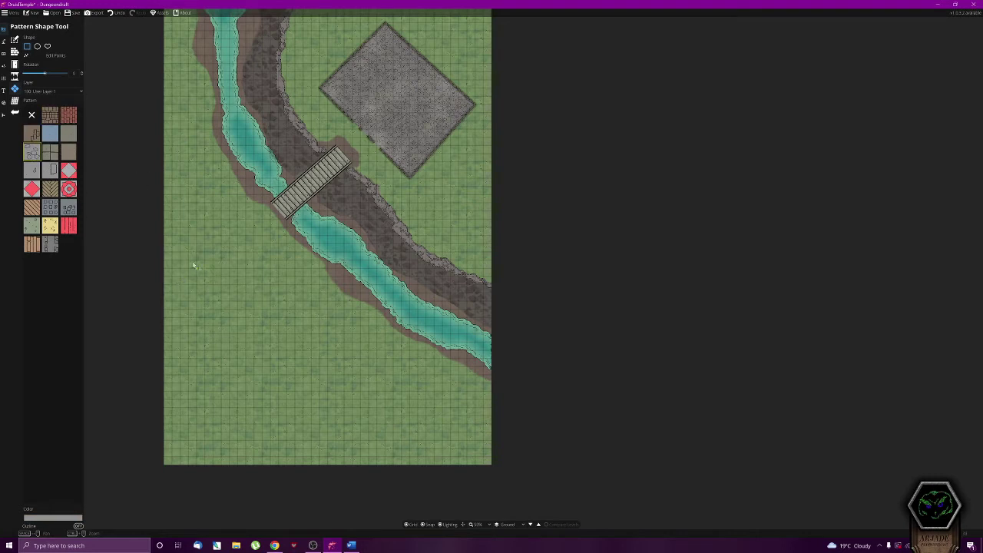
click(46, 46)
click(262, 301)
double_click(237, 330)
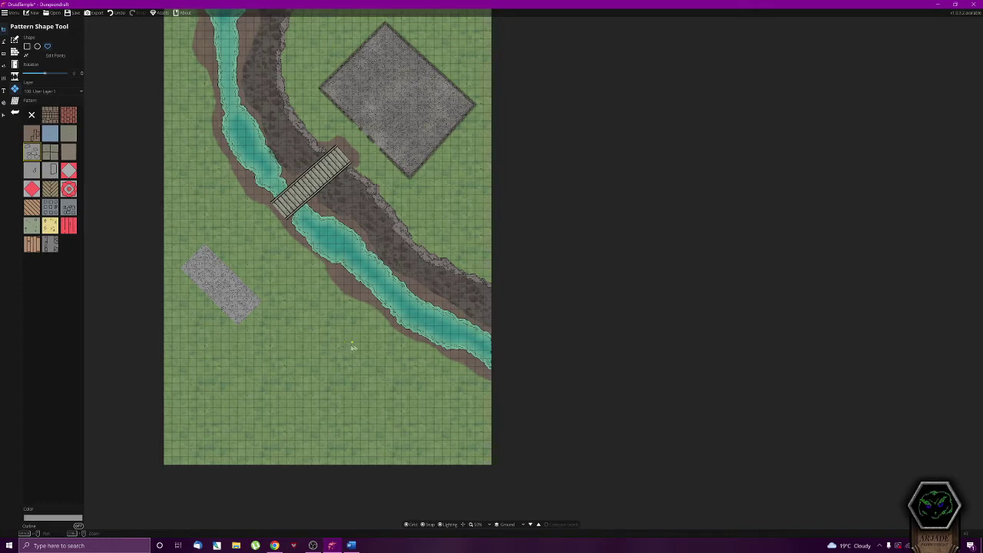
Add a round stone plaza below the river, then set the pattern to none
click(37, 46)
drag(302, 335, 387, 420)
click(31, 114)
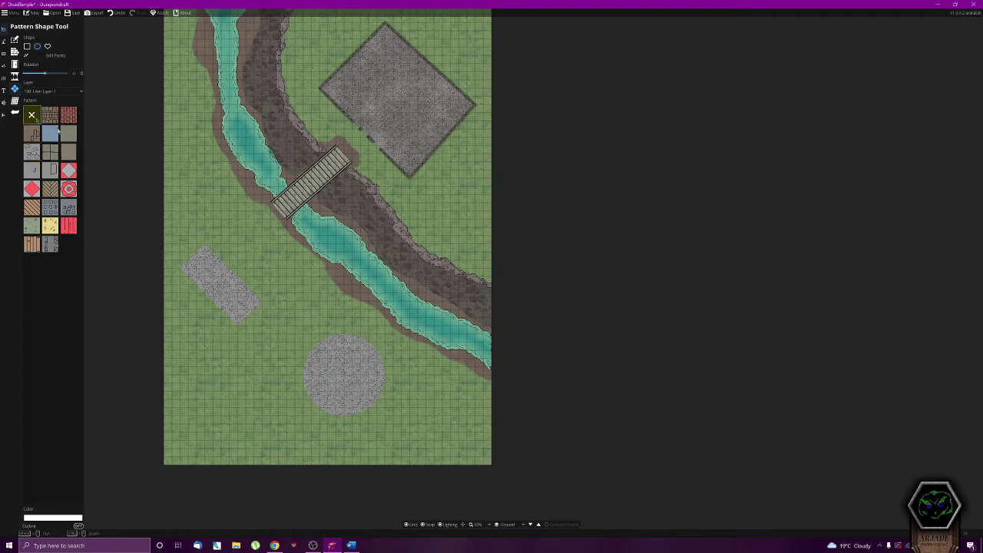
Draw a plain white circle inside the stone plaza twice, undoing it both times
drag(328, 358, 364, 400)
key(ctrl+z)
drag(329, 354, 365, 400)
key(ctrl+z)
Pick the red ring pattern and draw a smaller circle centred in the plaza
click(69, 189)
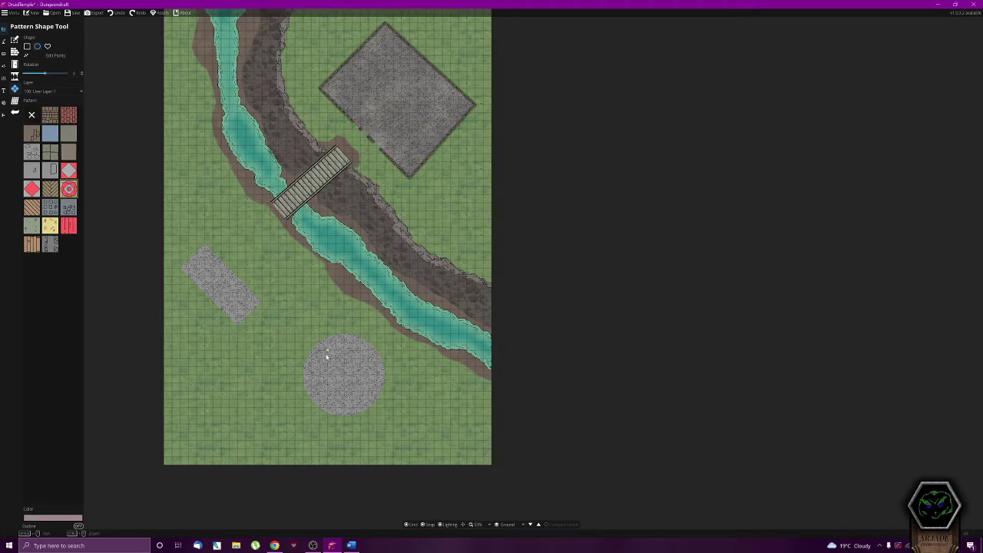
drag(327, 351, 368, 386)
key(ctrl+z)
drag(321, 352, 369, 402)
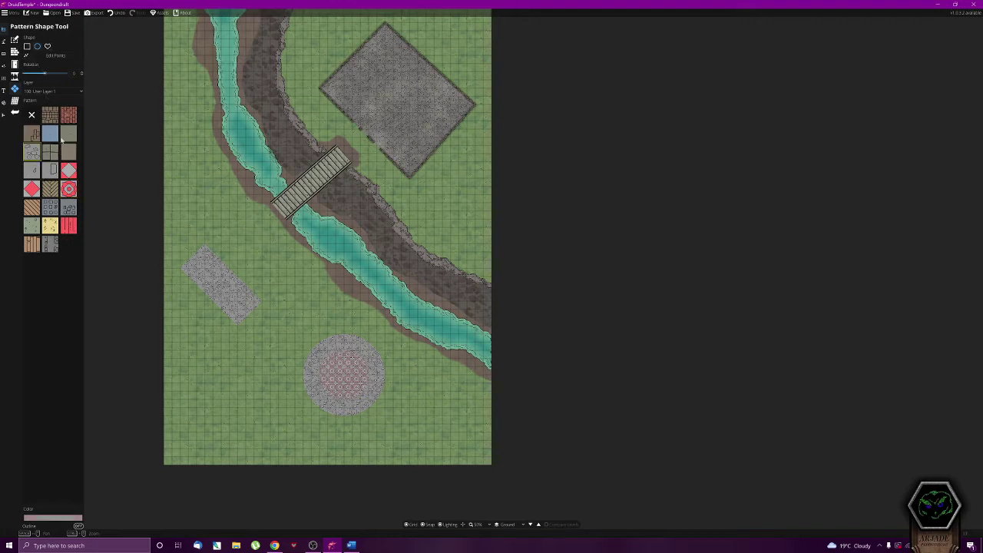
Draw narrow polygon stone paths from the plaza to the patch's corner, plus a branch path
click(48, 46)
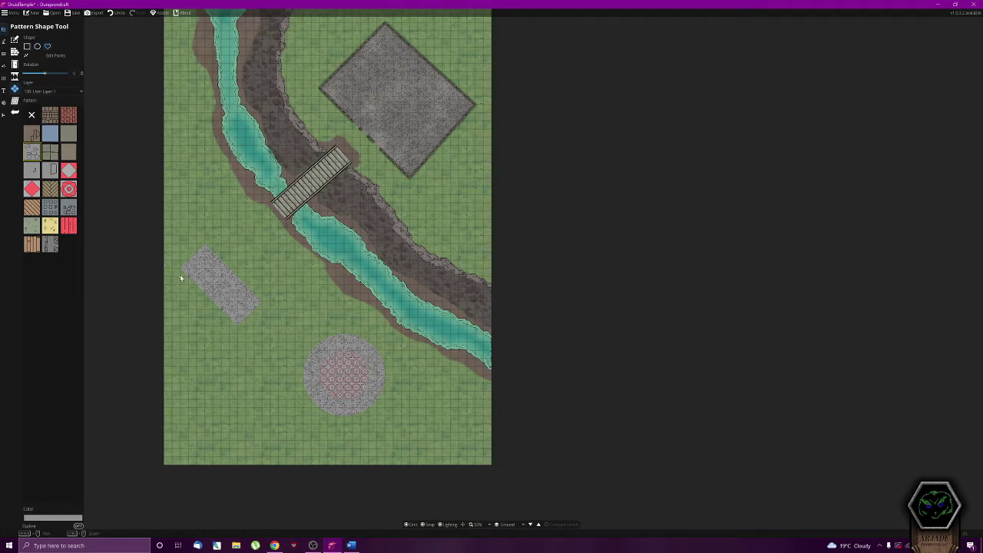
click(305, 370)
click(246, 317)
click(220, 397)
click(281, 347)
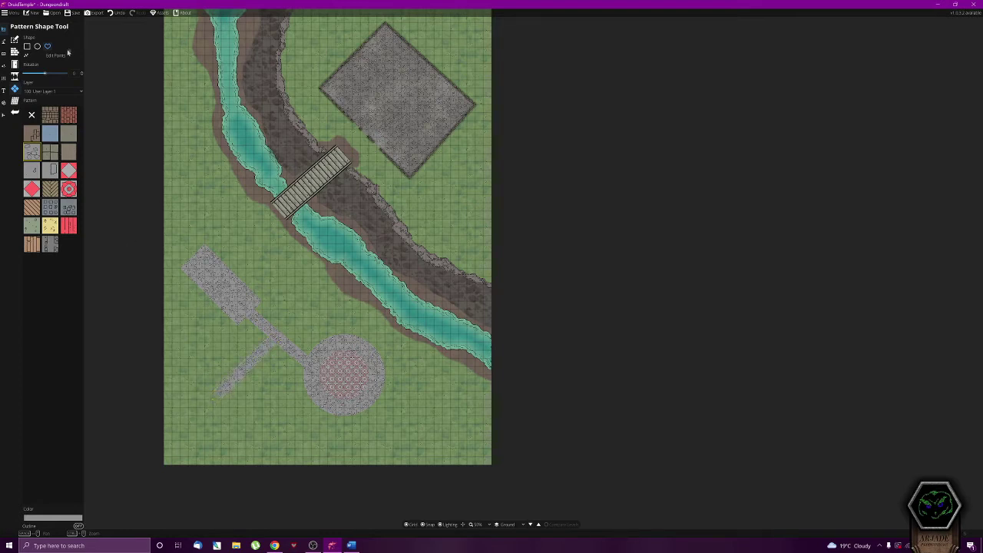
Add a larger stone circle at lower left, undoing an accidental corridor shift
drag(177, 345, 272, 439)
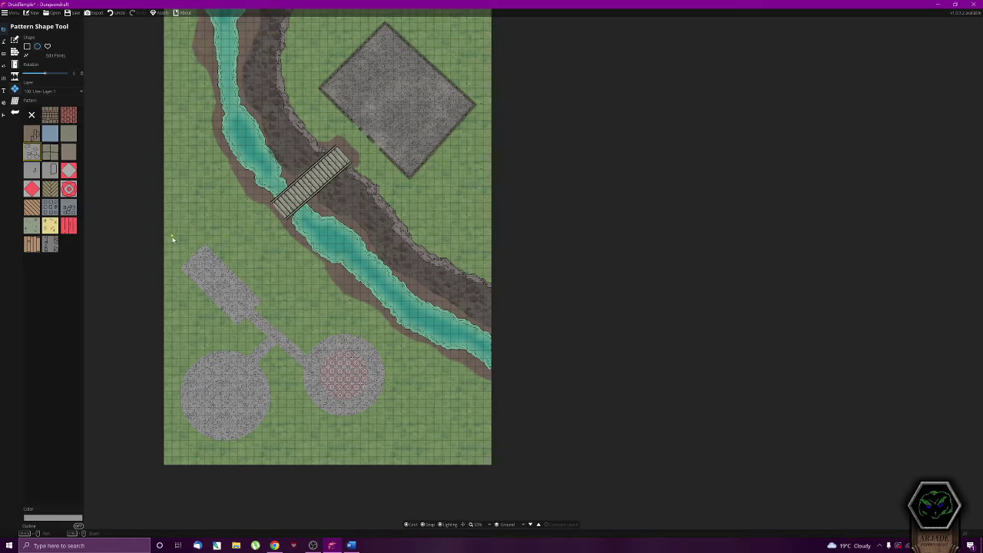
drag(204, 245, 177, 277)
click(55, 55)
click(197, 258)
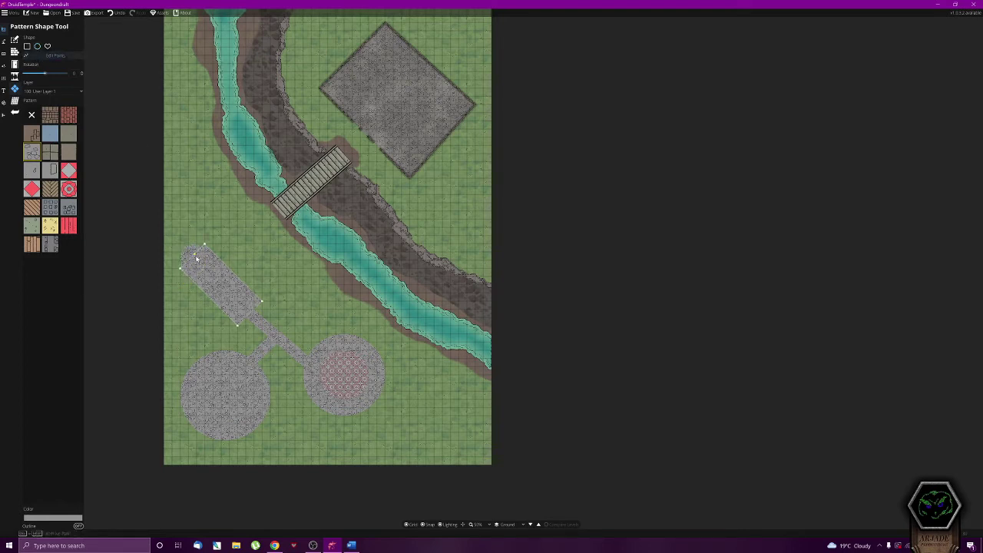
key(ctrl+z)
Round off the stone patch's top end with a circle shape and hide the grid
click(37, 46)
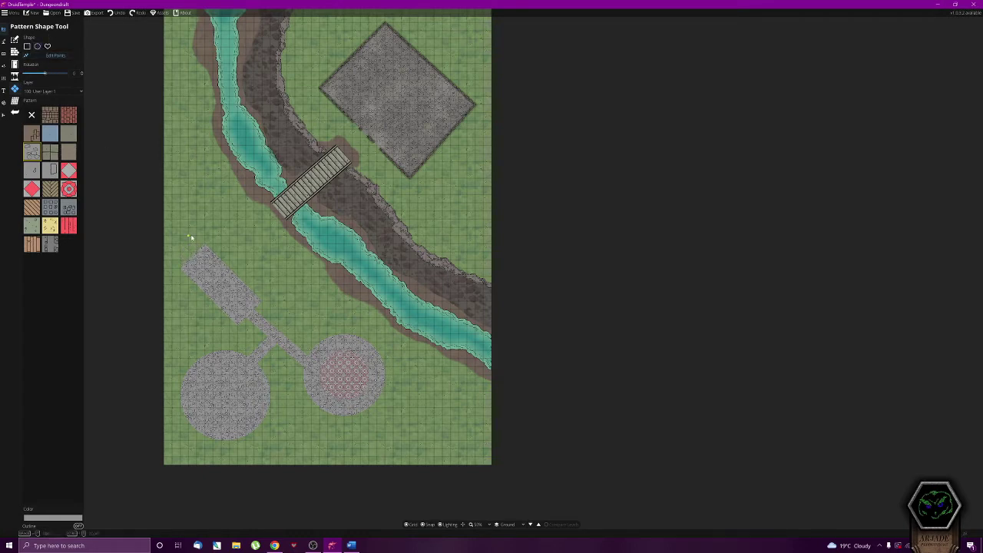
click(213, 280)
click(413, 525)
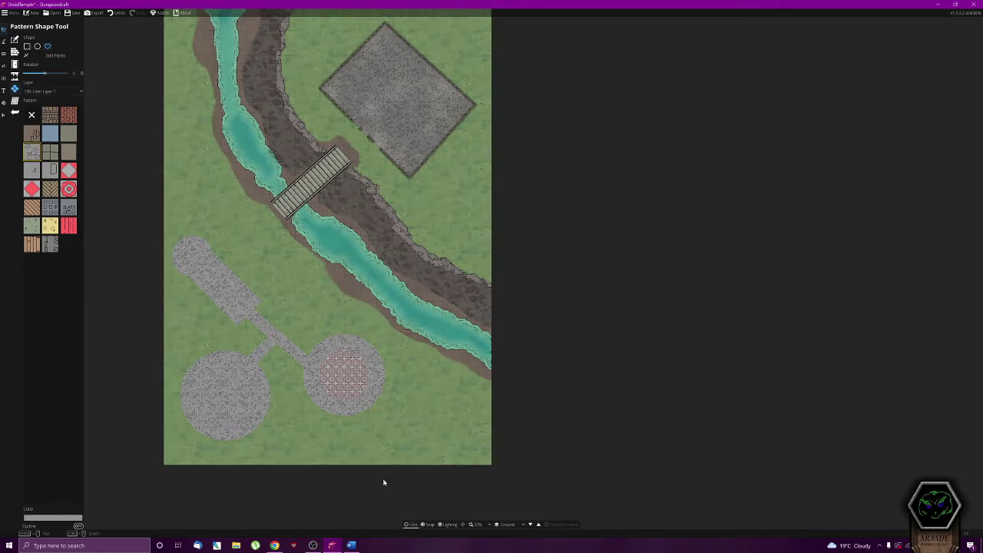
Restore the grid, undo the stray line, and fill stone along the pill's edge with a three-point outline
click(407, 525)
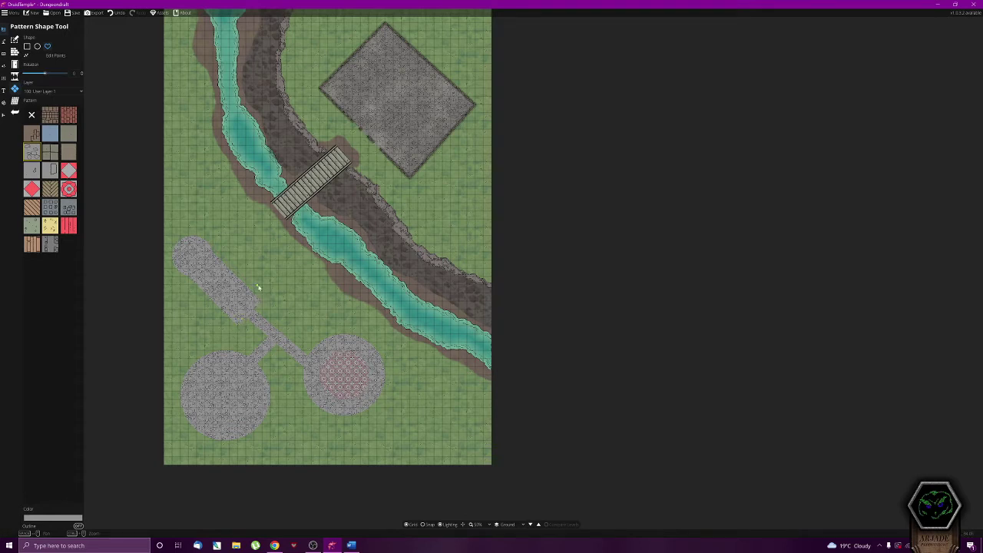
key(ctrl+z)
click(264, 298)
click(236, 329)
click(177, 269)
click(14, 38)
click(4, 53)
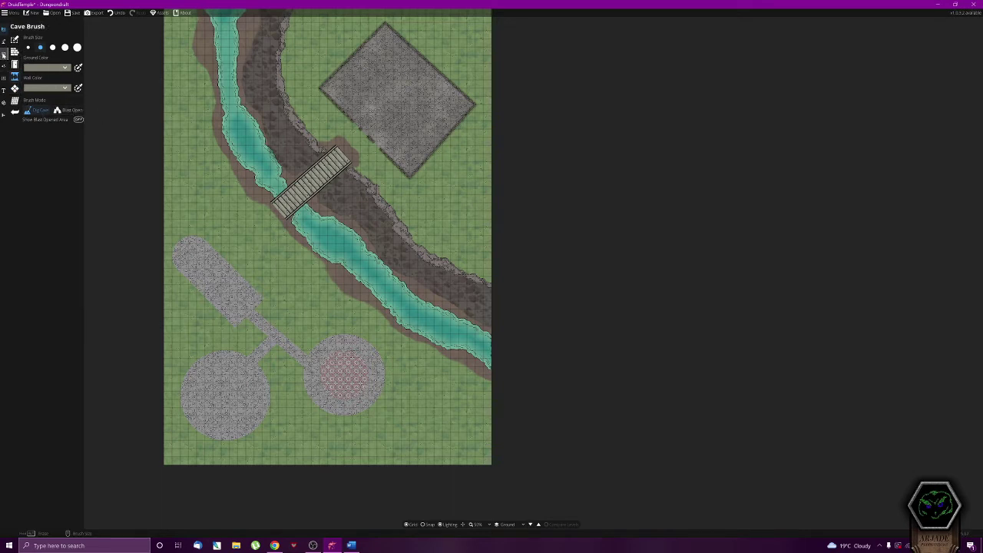
Bring up the asset Library via the Scatter Tool, then switch to the Object Tool
mouse_move(3, 53)
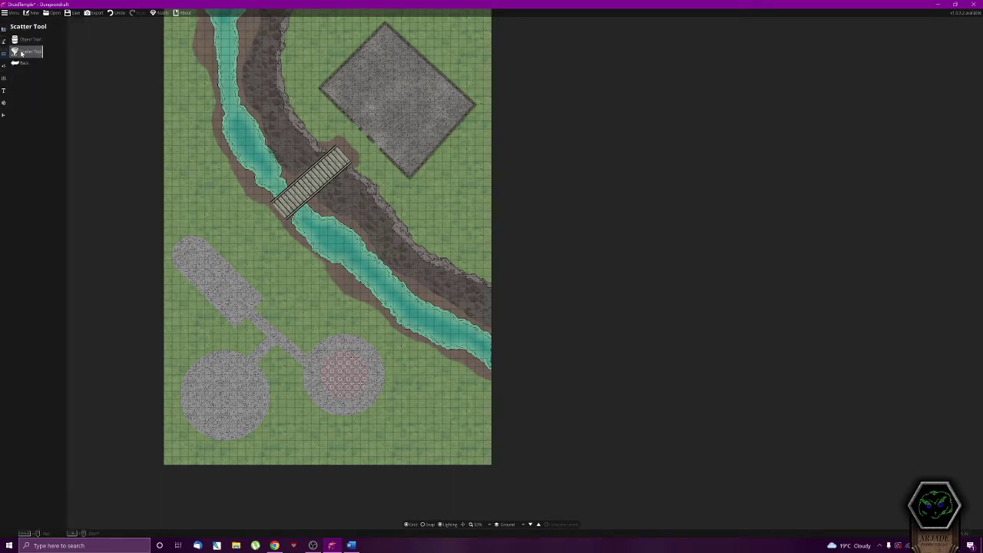
click(21, 53)
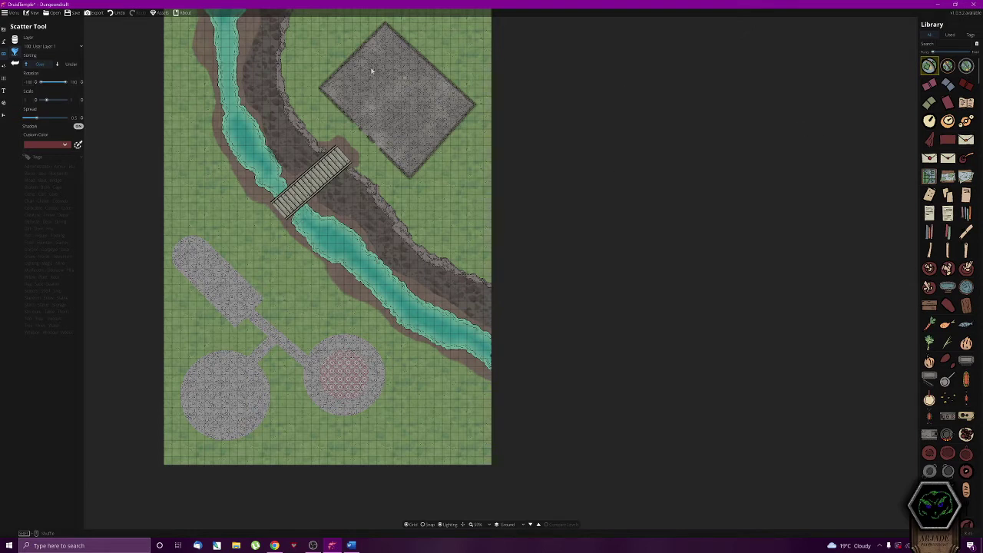
click(15, 38)
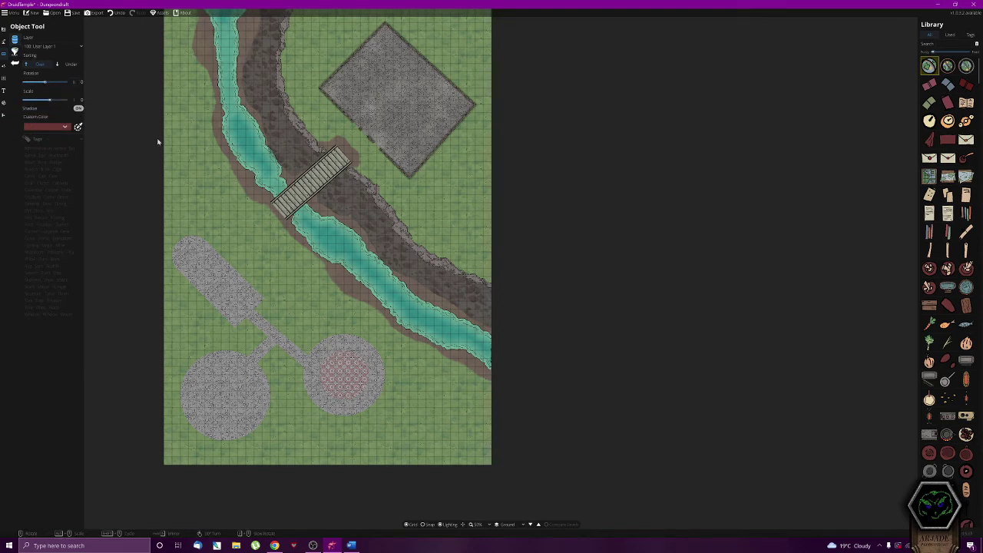
Zoom around the map, pick and cancel a red library asset, and return to the Scatter Tool
scroll(231, 182, up, 5)
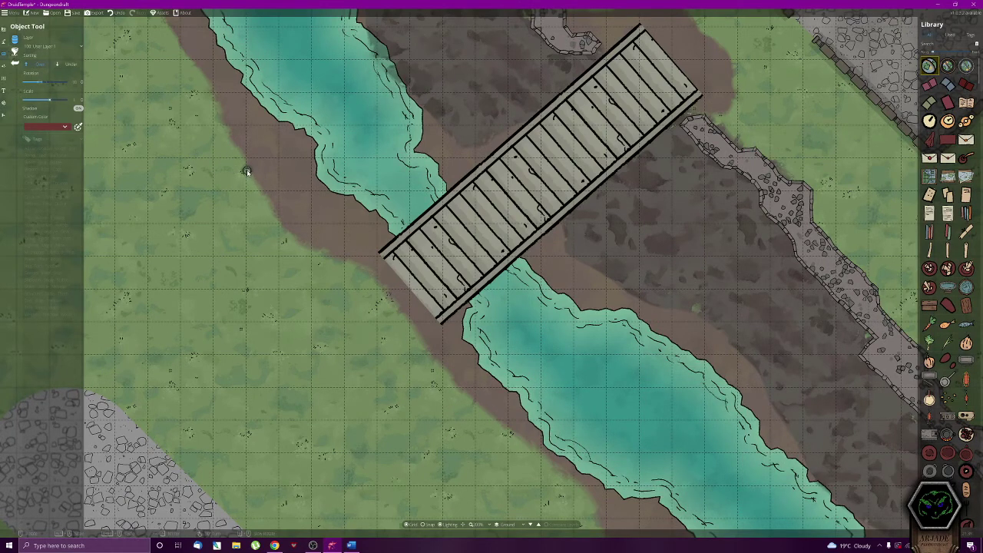
scroll(246, 171, down, 1)
scroll(246, 172, down, 4)
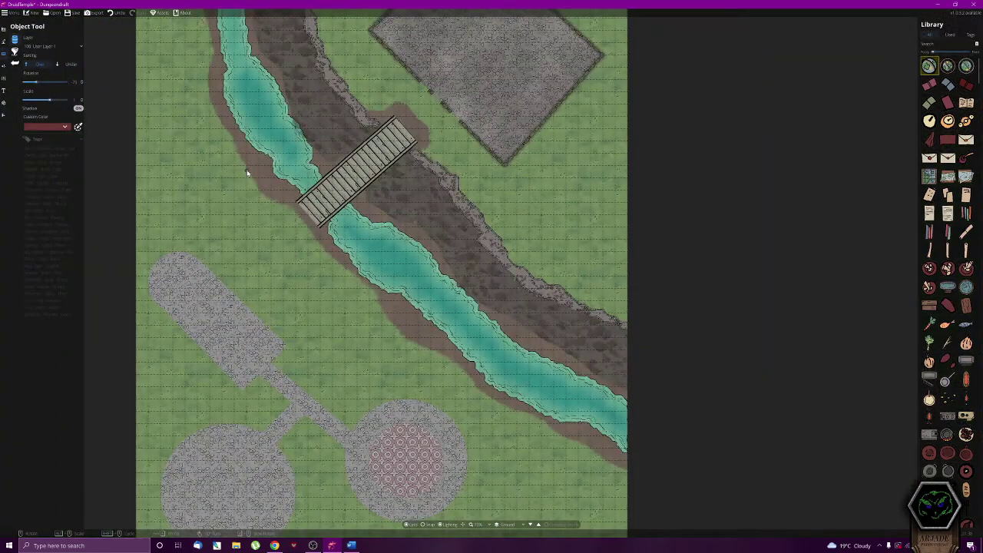
scroll(246, 171, up, 2)
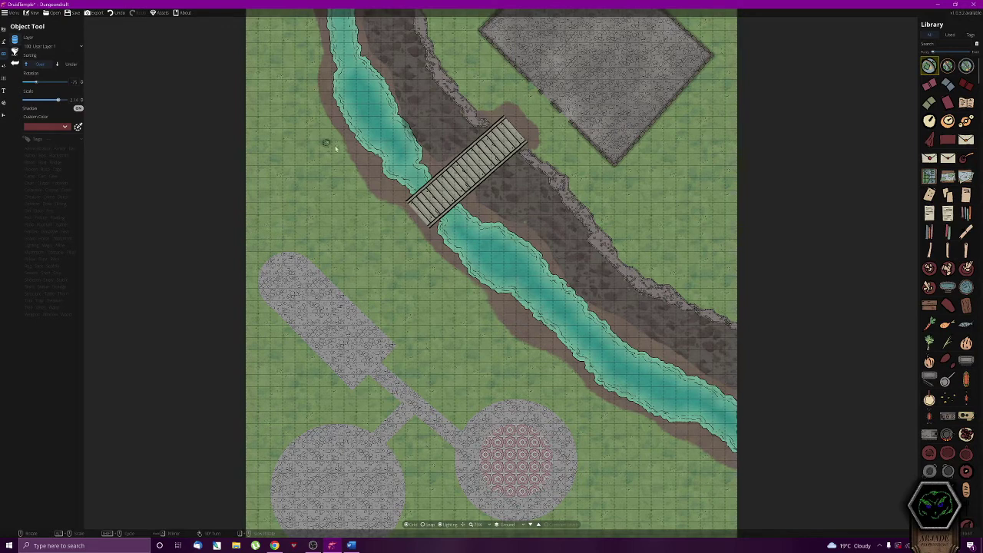
click(966, 268)
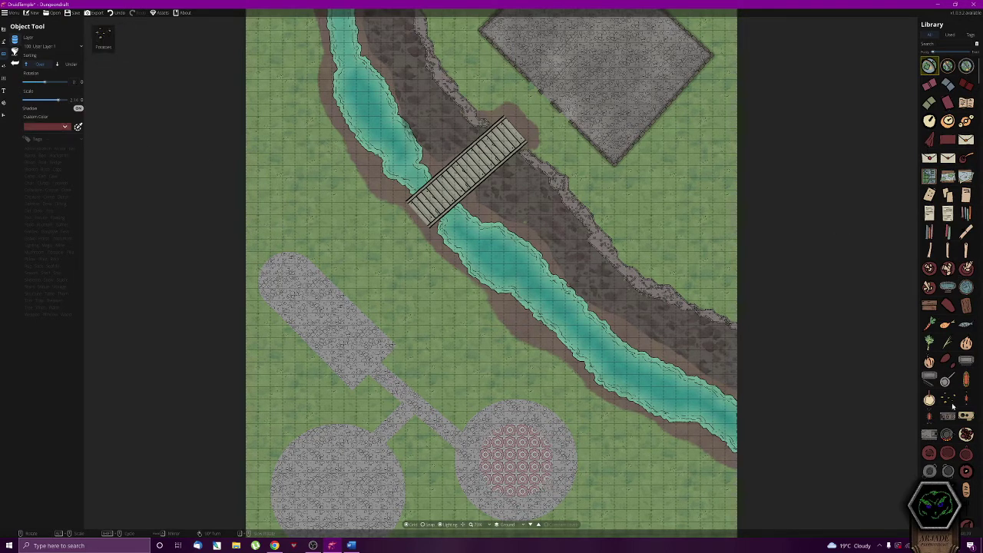
key(Escape)
click(14, 52)
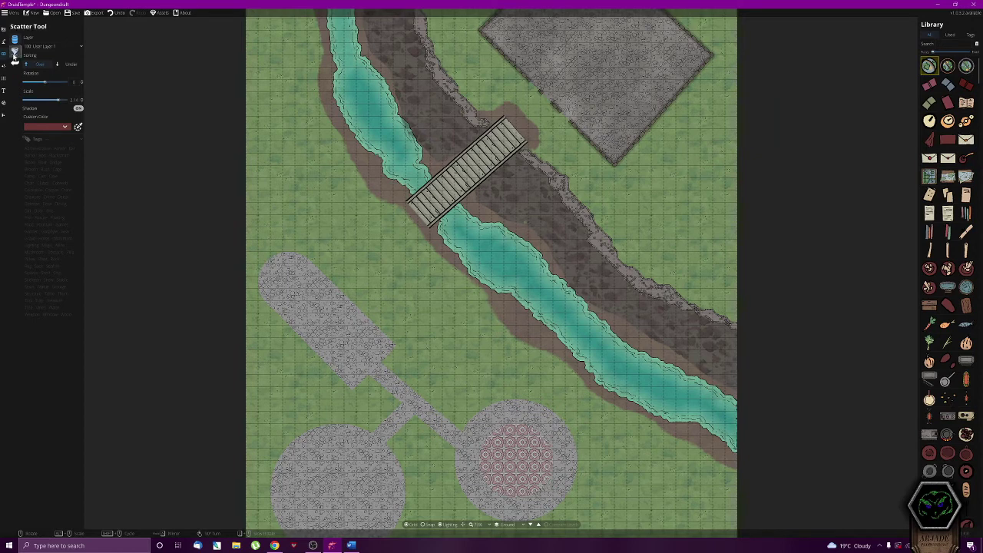
Pick several green bush assets, including Cabbage 02, in the Library for the scatter set
click(947, 325)
scroll(944, 328, down, 2)
scroll(945, 328, down, 5)
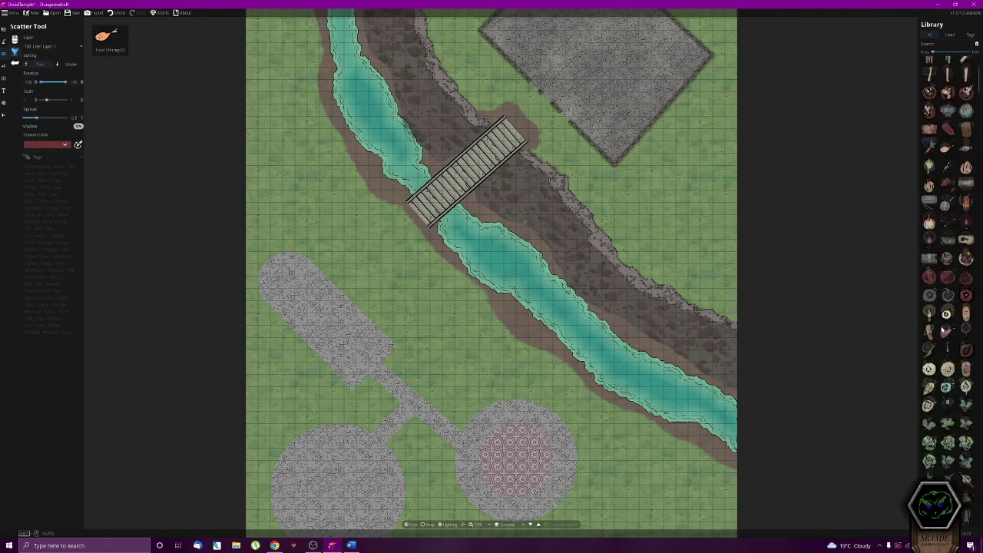
click(945, 331)
click(959, 135)
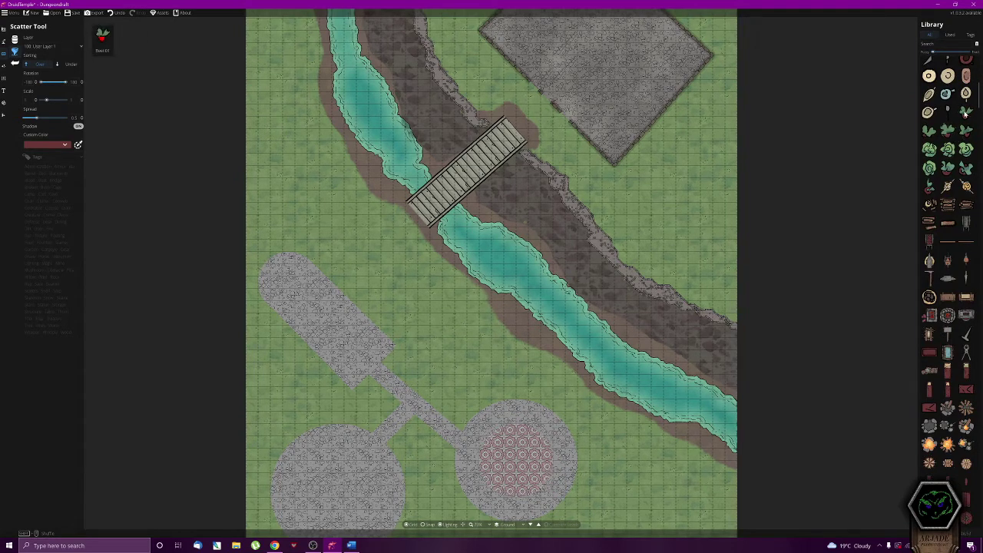
click(967, 150)
click(930, 150)
click(930, 167)
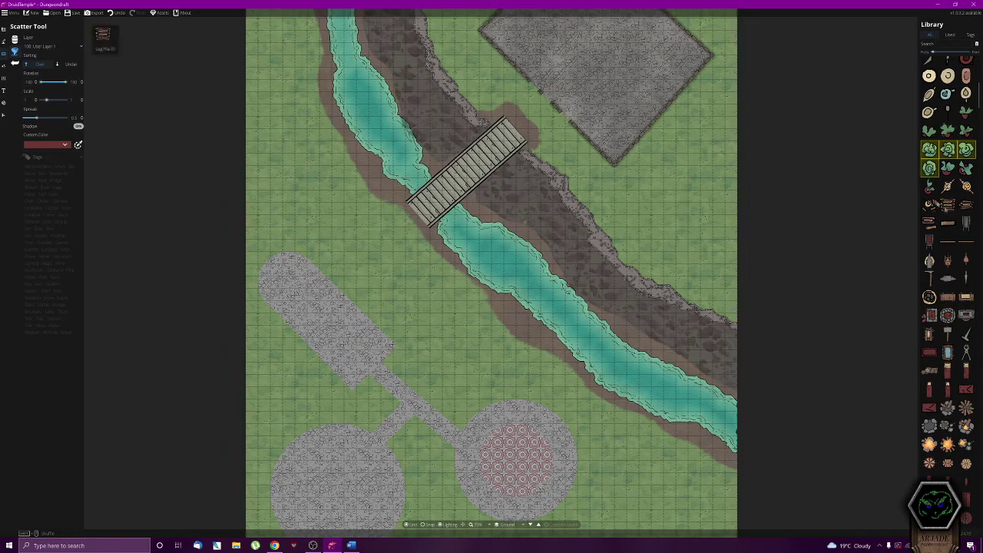
click(929, 186)
Add Boulder 02, Boulder 10, Boulder 16 and several other boulders to the scatter set
scroll(964, 261, down, 2)
scroll(967, 272, down, 5)
click(948, 218)
click(947, 237)
click(930, 237)
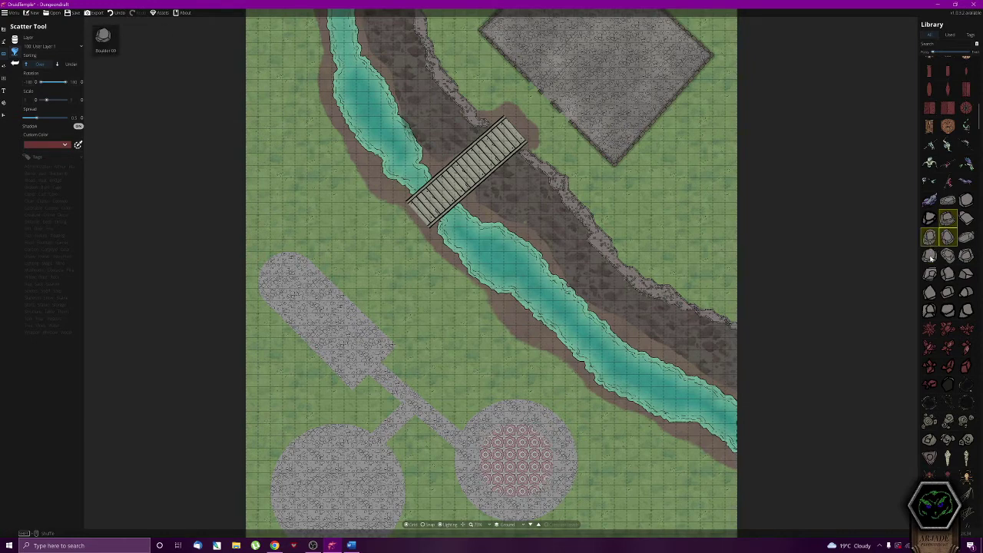
click(930, 257)
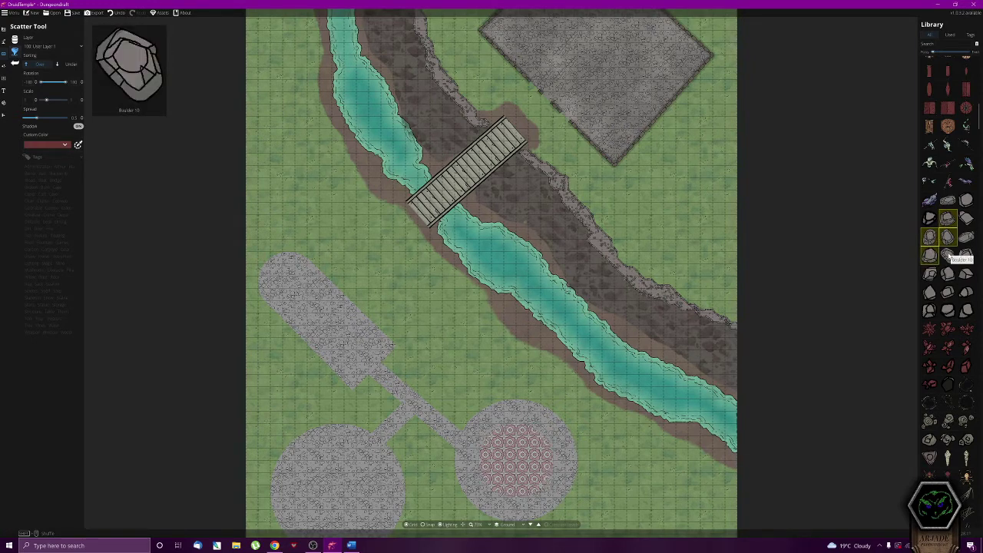
click(949, 202)
click(967, 202)
click(966, 219)
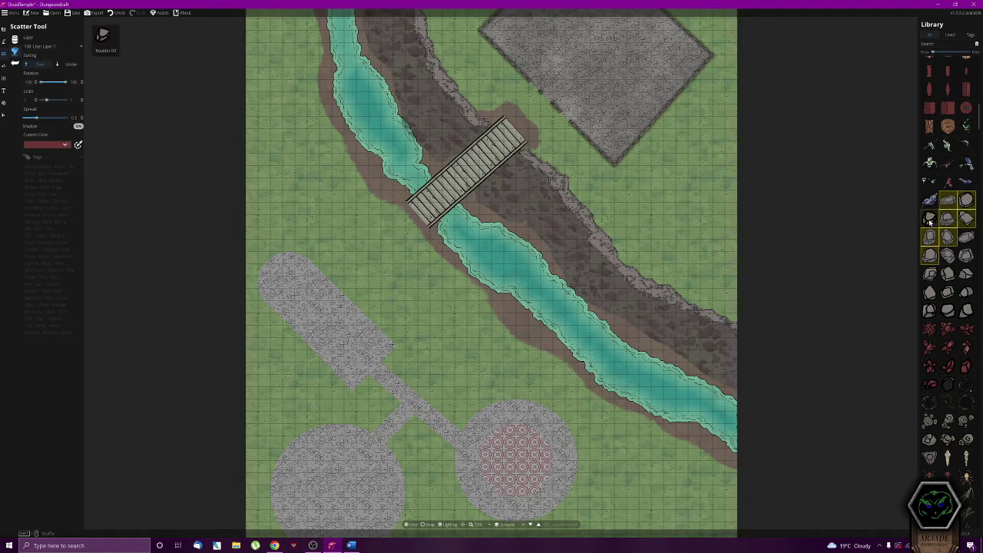
Add more boulders including Boulder 19, plus Cave Crystals 05 and Stalagmites 02, to the scatter set
click(949, 293)
click(966, 292)
click(930, 292)
click(930, 310)
click(948, 311)
click(966, 311)
click(948, 329)
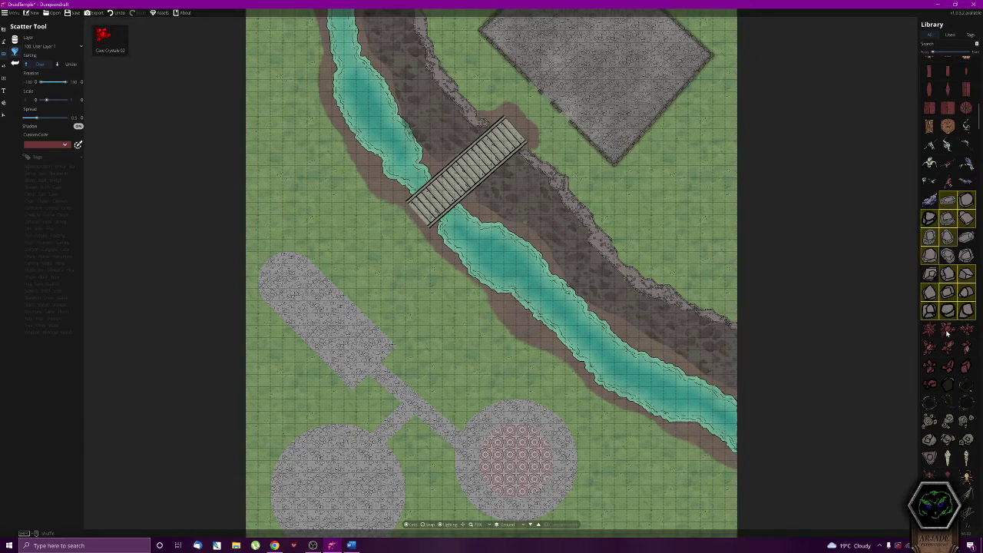
click(949, 438)
click(930, 367)
scroll(960, 399, down, 3)
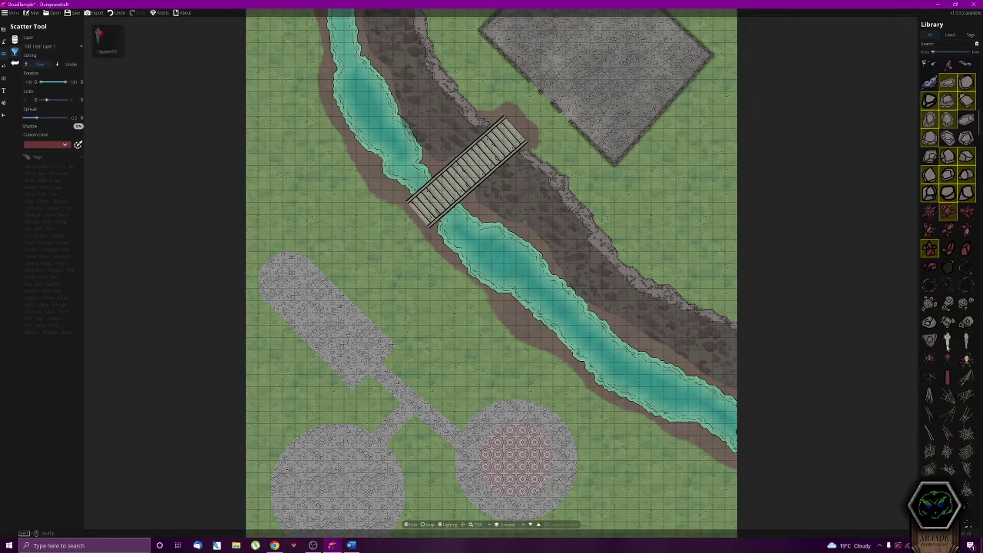
click(47, 144)
Try green, pink, mauve, red and maroon tints before settling the custom colour on light blue-grey
click(47, 175)
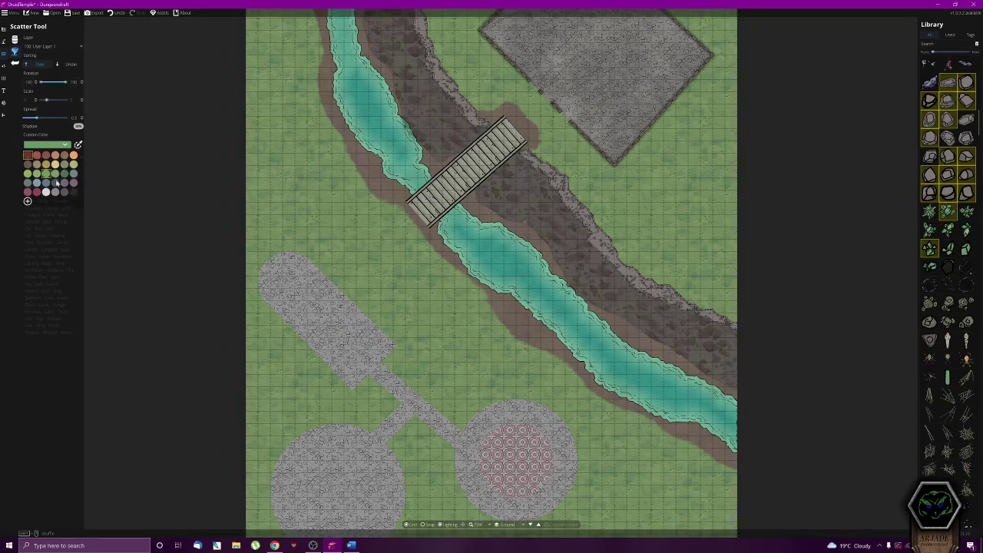
click(37, 183)
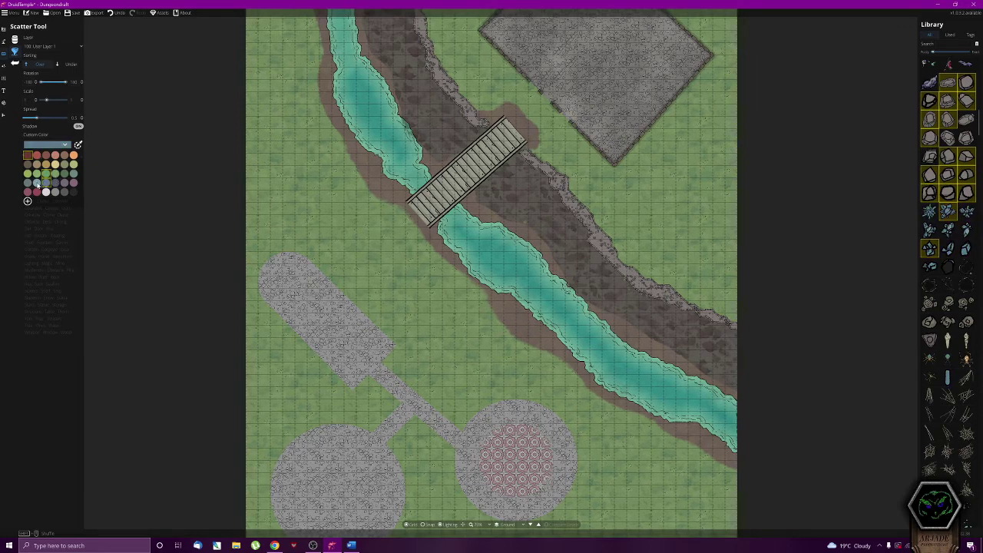
click(36, 193)
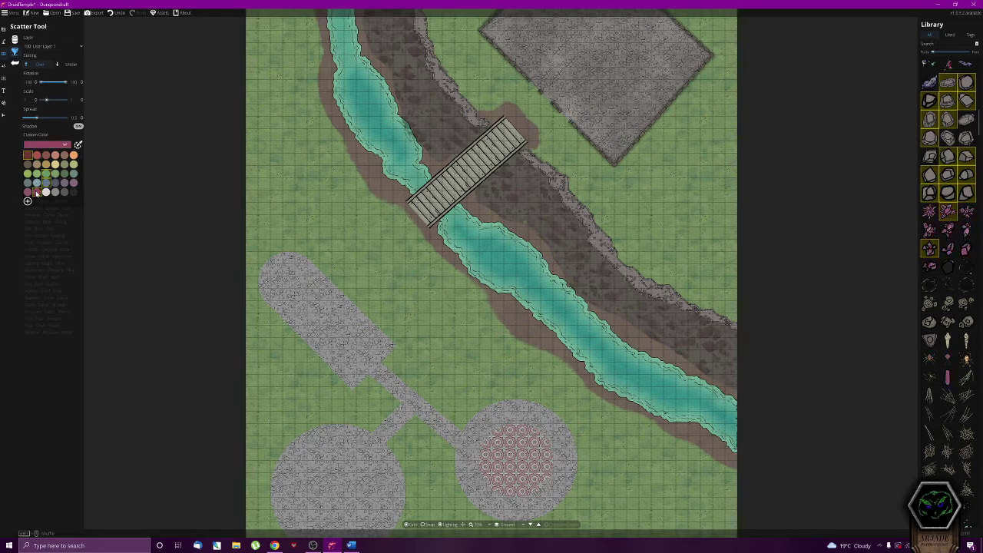
click(66, 184)
click(46, 177)
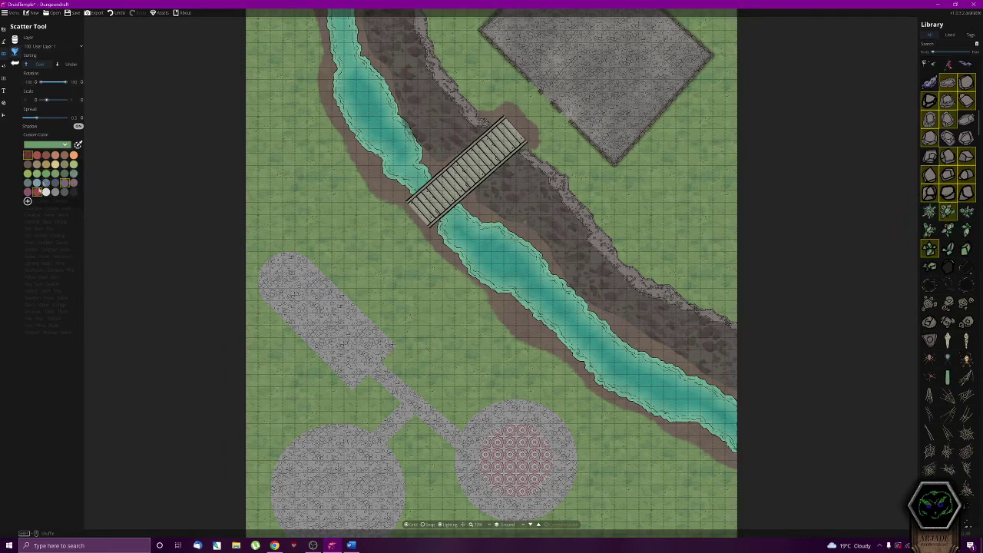
click(36, 193)
click(28, 156)
click(67, 184)
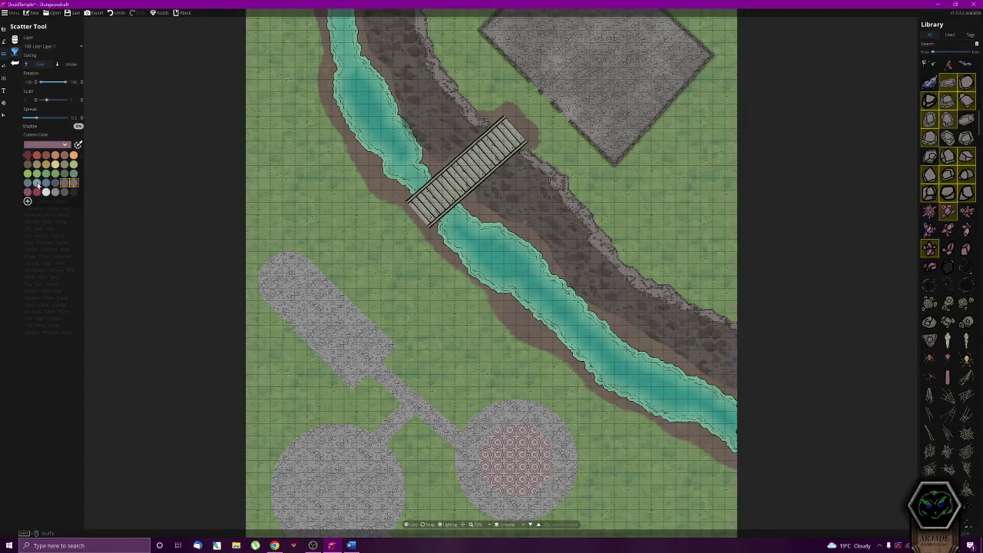
click(37, 183)
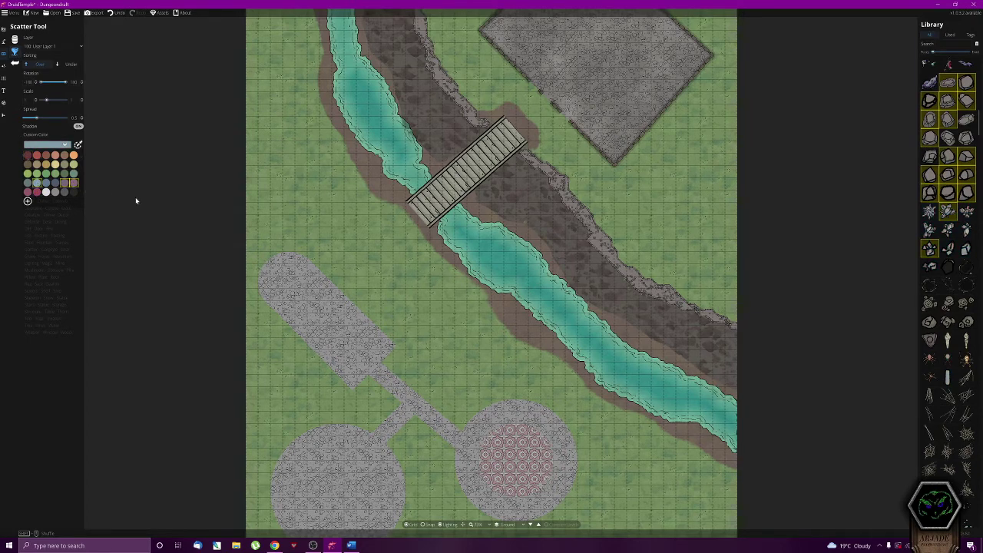
Choose the stalagmite, then the spider egg asset, and browse down the Library
click(930, 305)
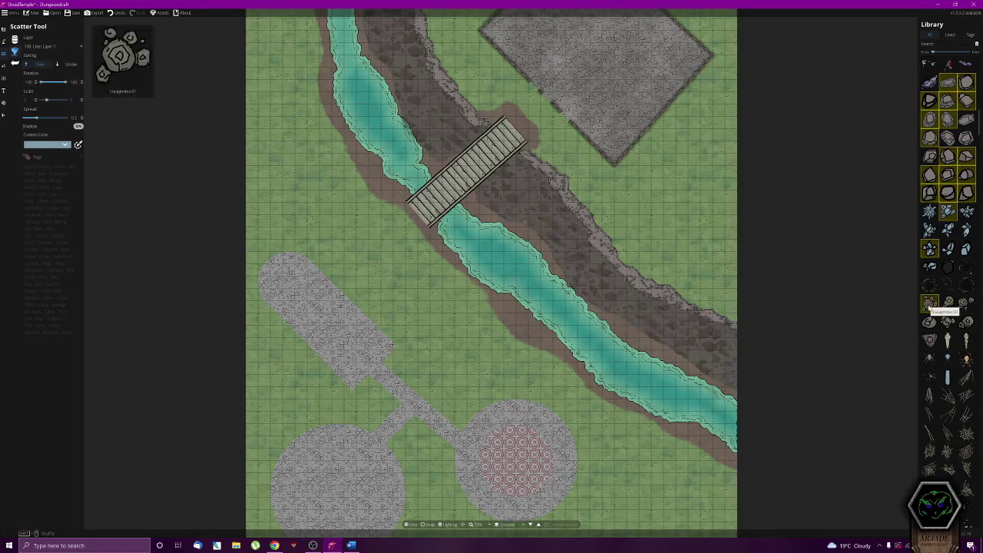
click(948, 321)
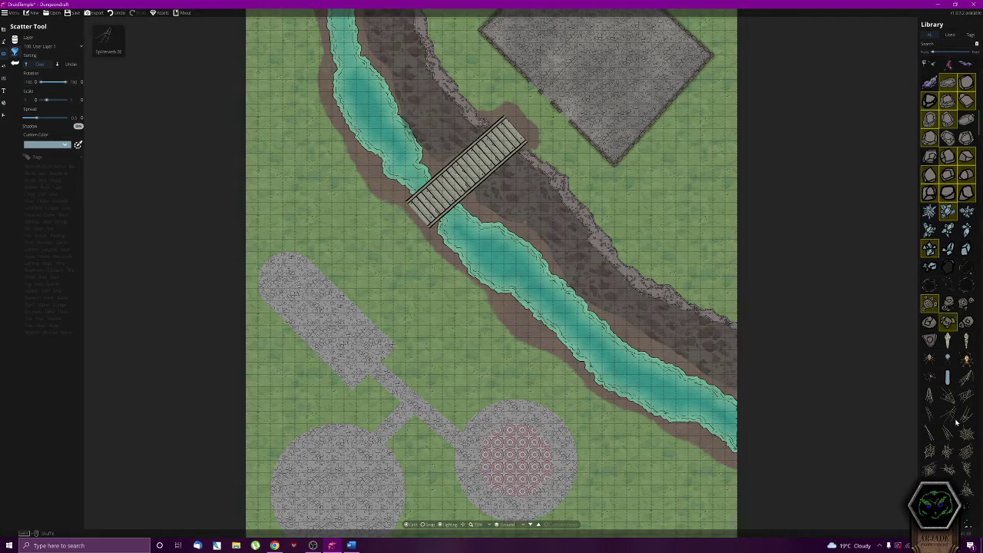
mouse_move(965, 440)
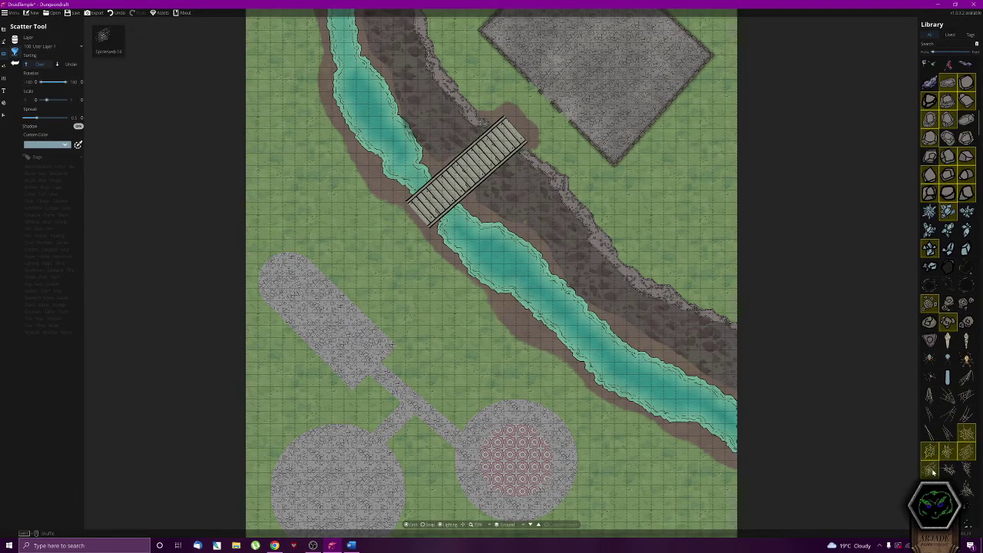
mouse_move(932, 474)
scroll(959, 480, down, 5)
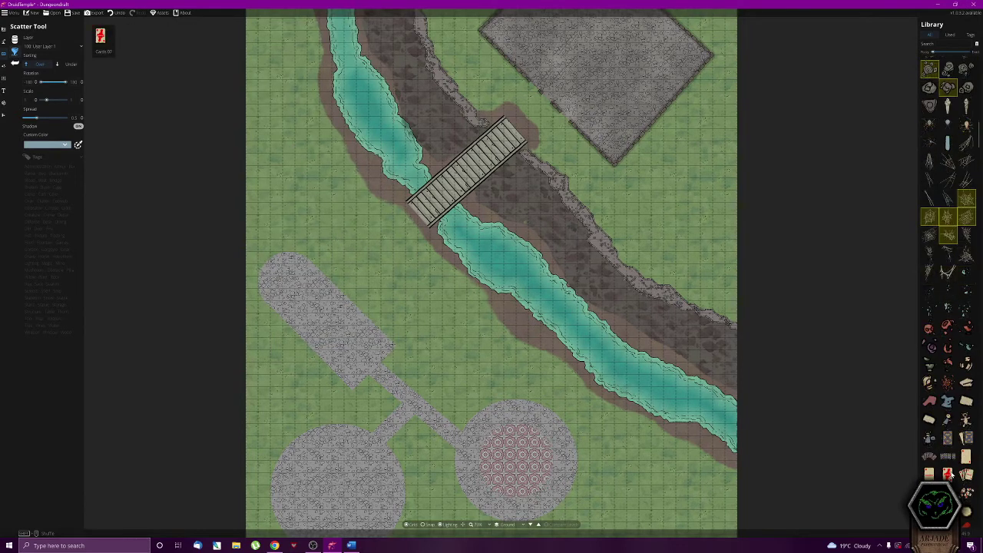
scroll(958, 418, down, 6)
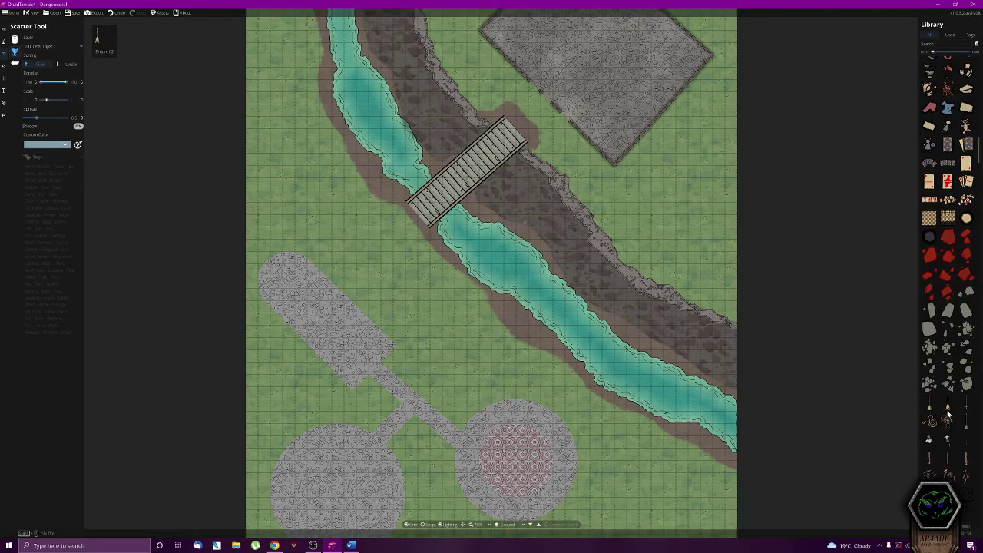
scroll(949, 415, down, 3)
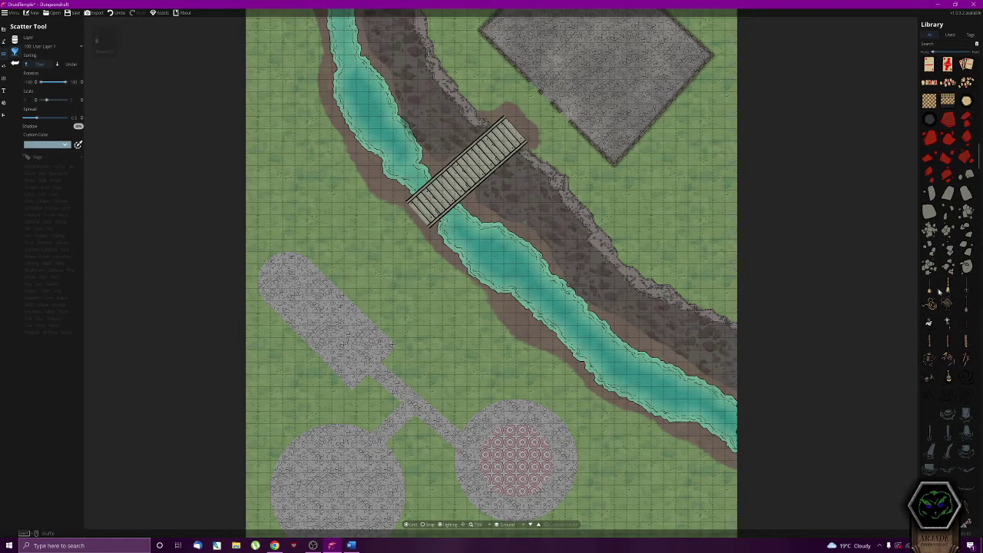
scroll(939, 296, down, 3)
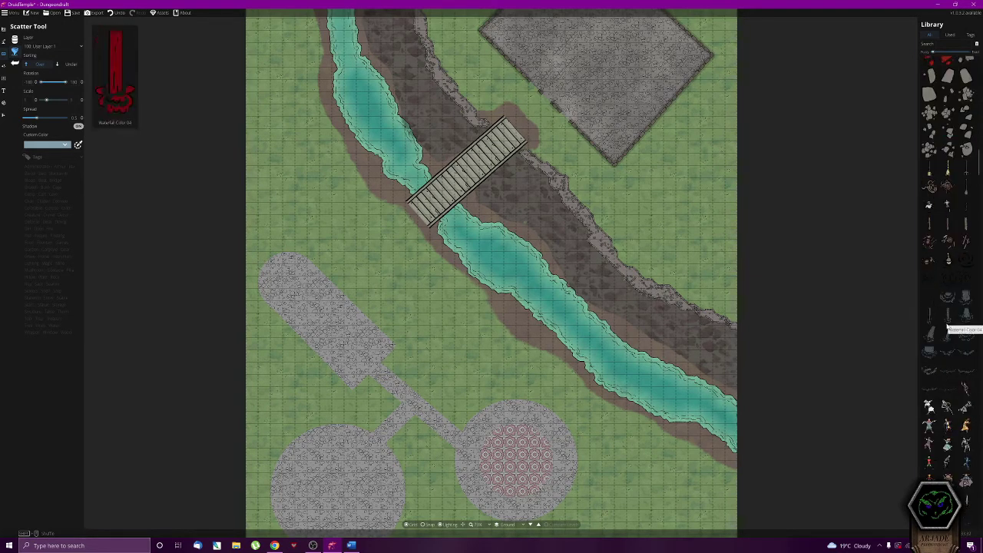
scroll(942, 338, down, 2)
scroll(939, 338, down, 6)
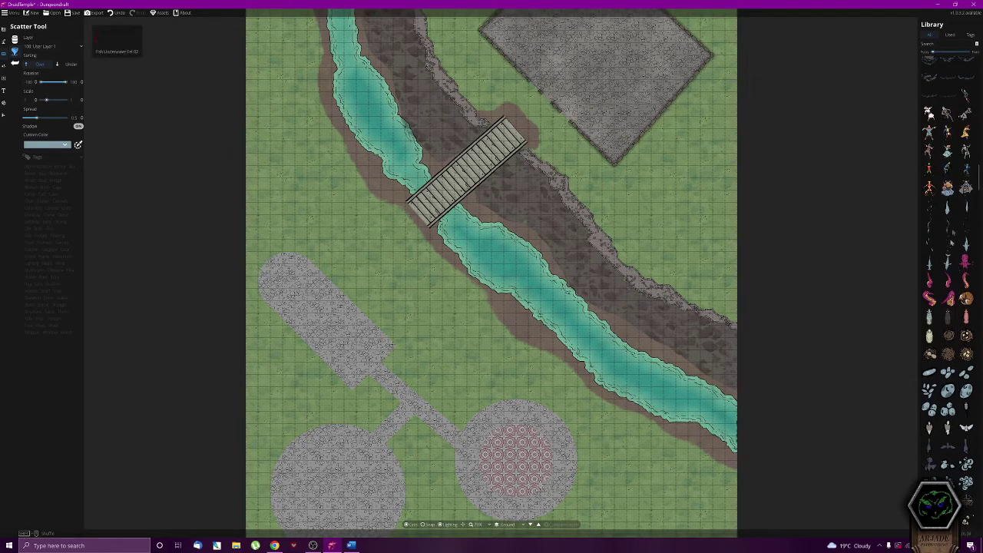
scroll(942, 306, down, 3)
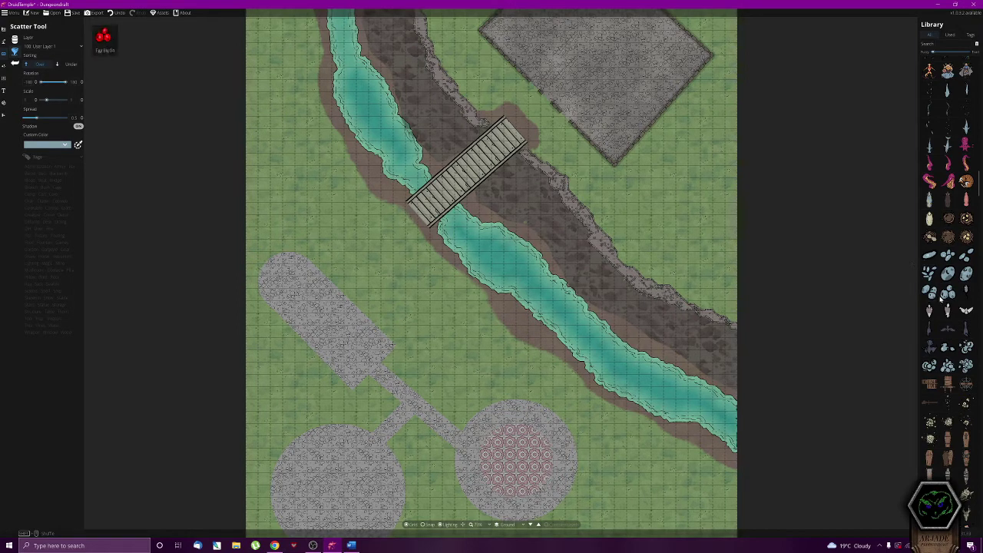
scroll(965, 289, down, 2)
scroll(961, 288, down, 2)
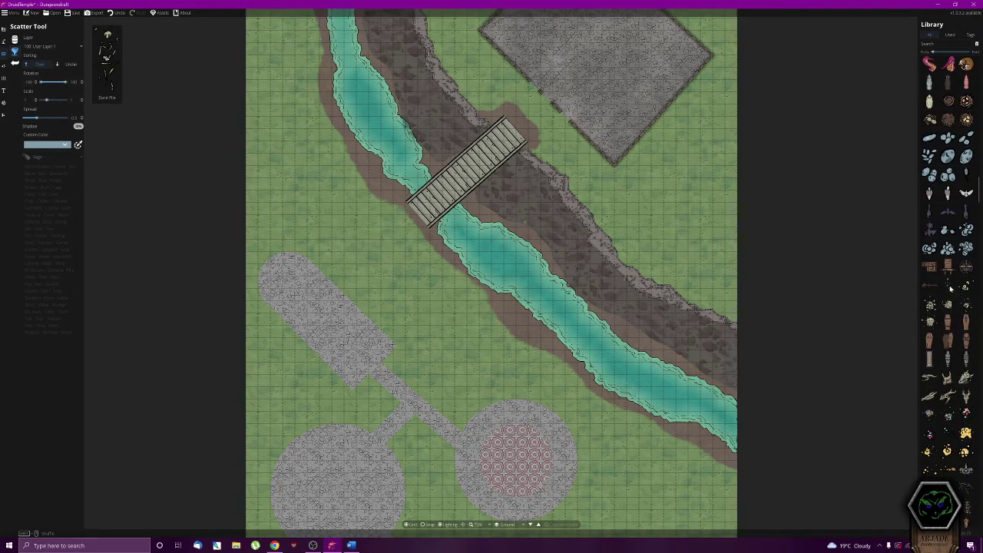
Add four egg assets to the scatter selection and keep browsing the Library
click(966, 101)
click(966, 119)
click(929, 120)
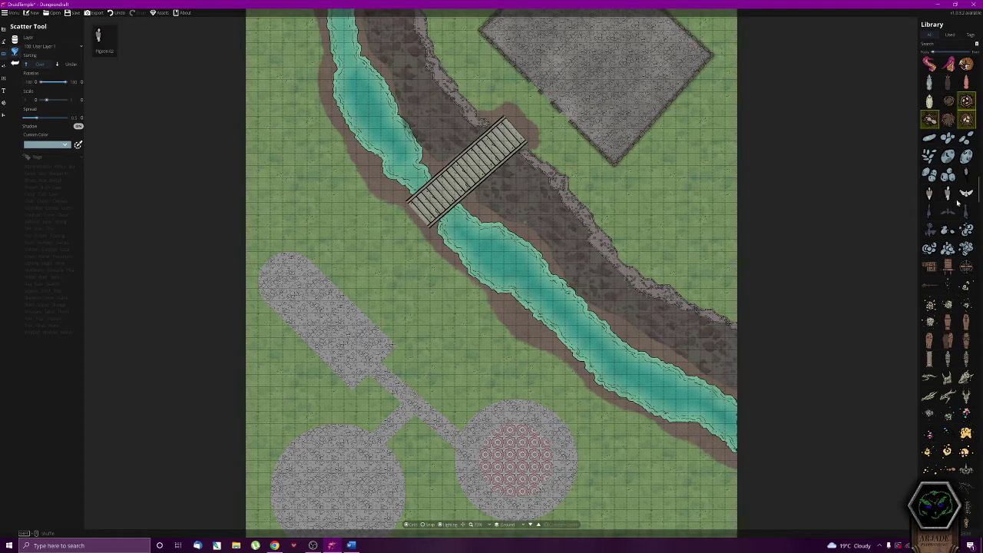
click(948, 119)
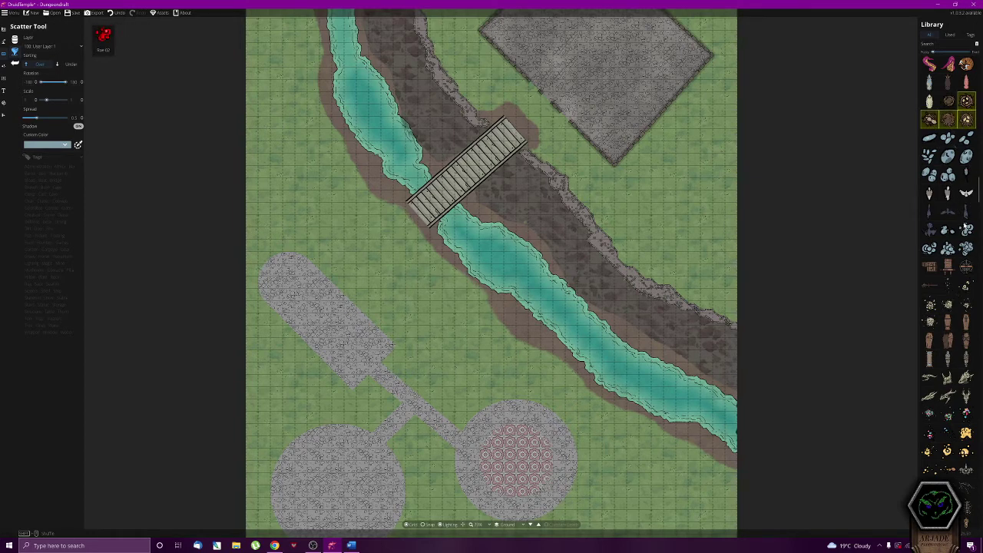
scroll(966, 225, down, 3)
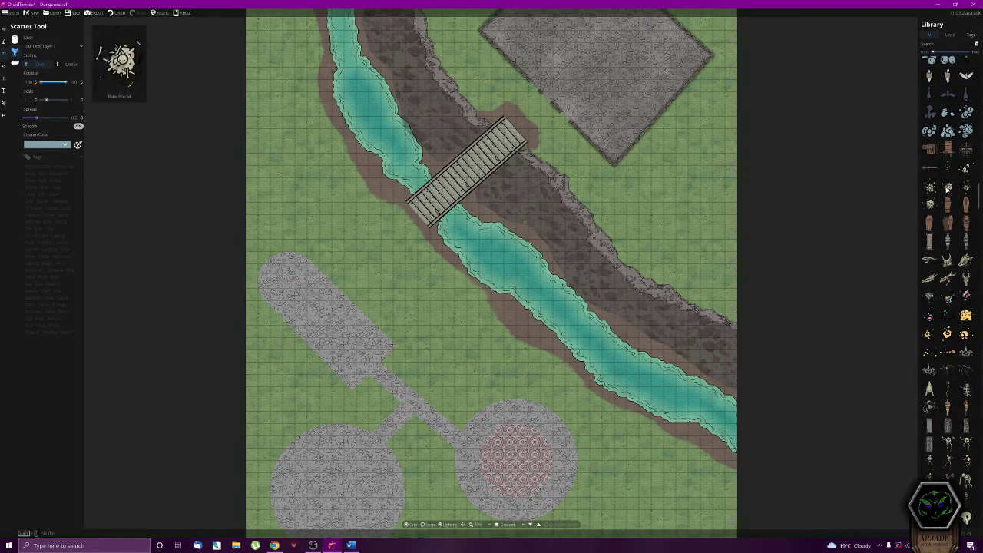
scroll(946, 222, down, 2)
scroll(946, 223, down, 10)
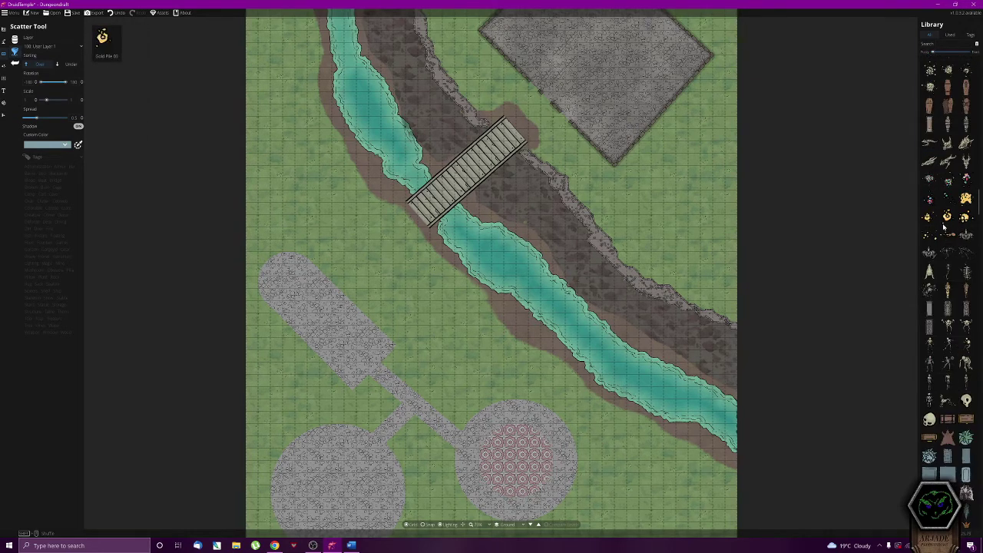
scroll(944, 226, down, 10)
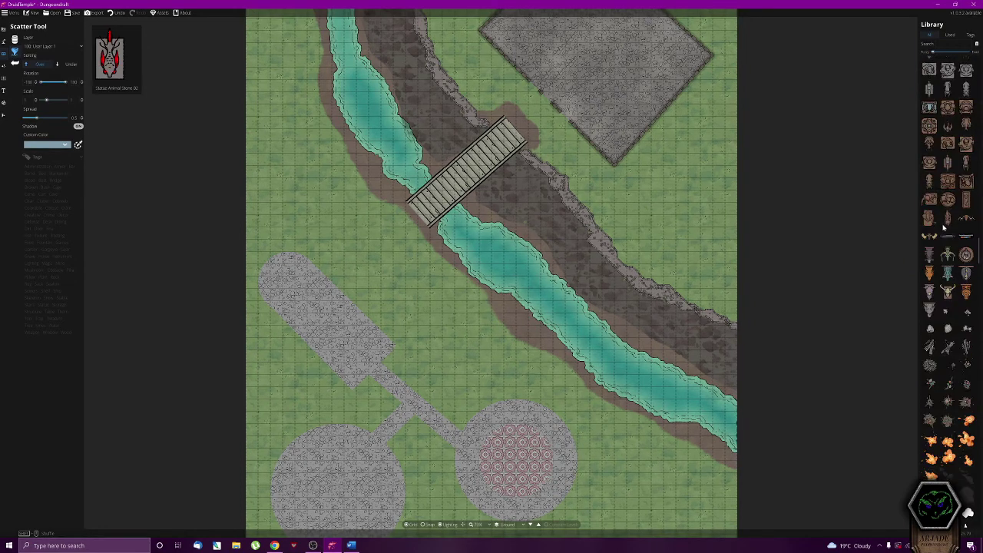
scroll(944, 225, down, 10)
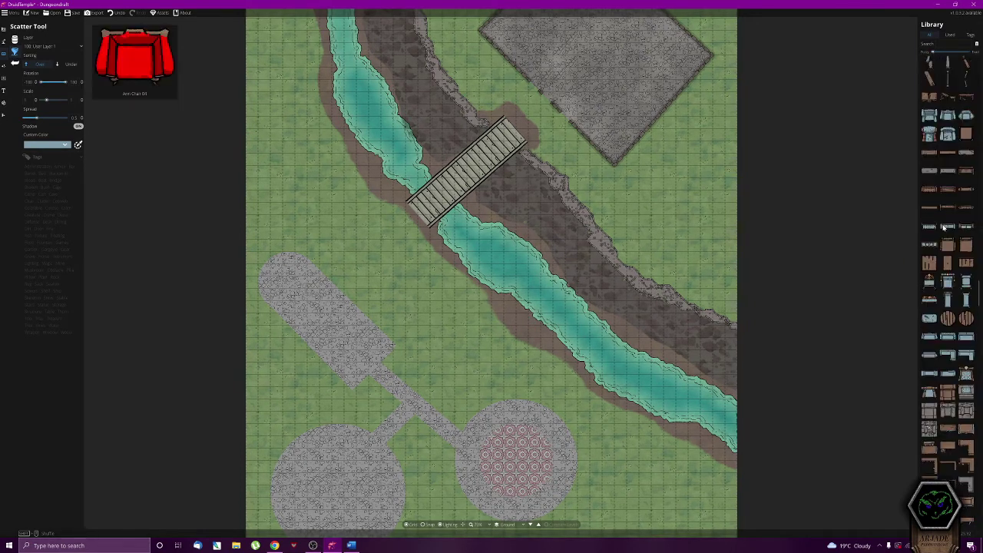
scroll(958, 265, down, 10)
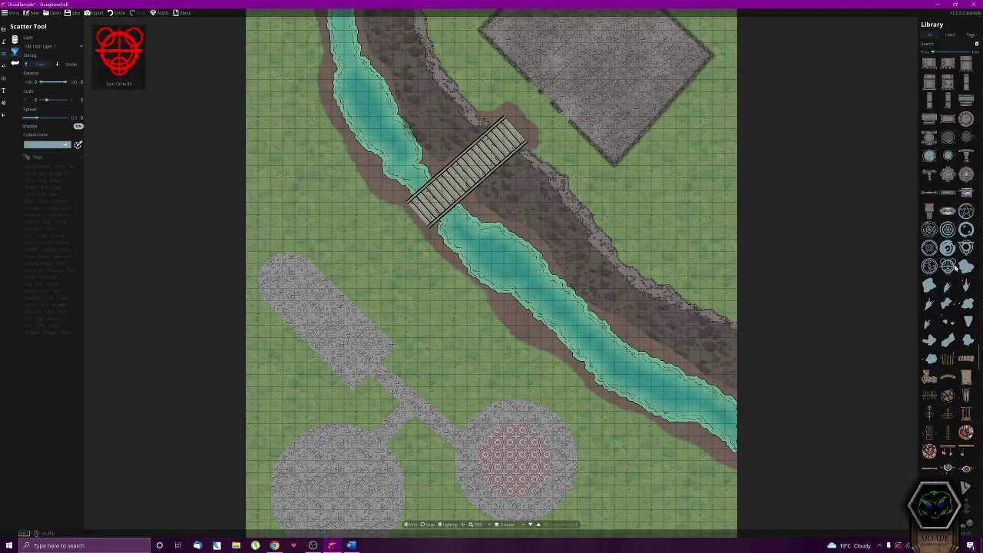
scroll(955, 266, down, 6)
scroll(956, 265, up, 5)
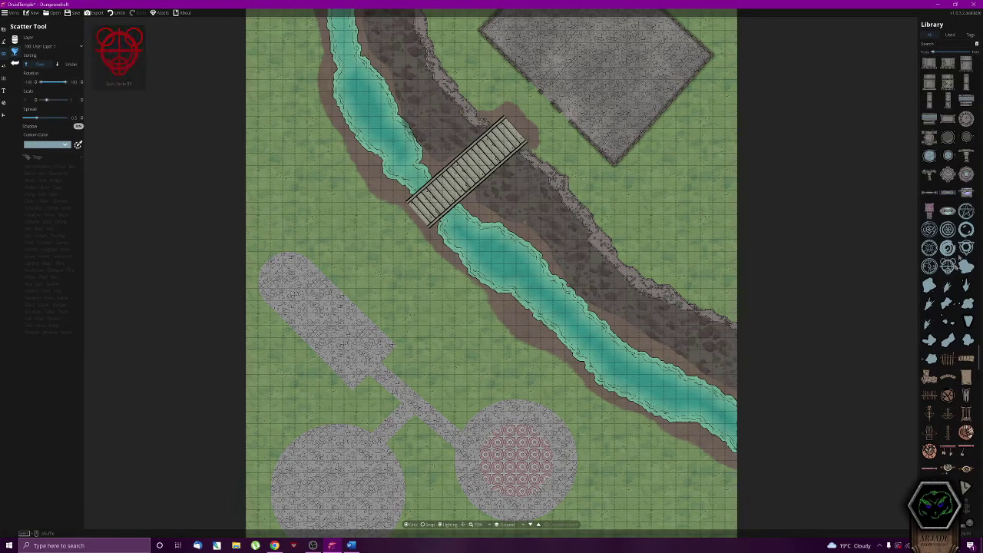
scroll(961, 343, down, 5)
scroll(960, 343, down, 3)
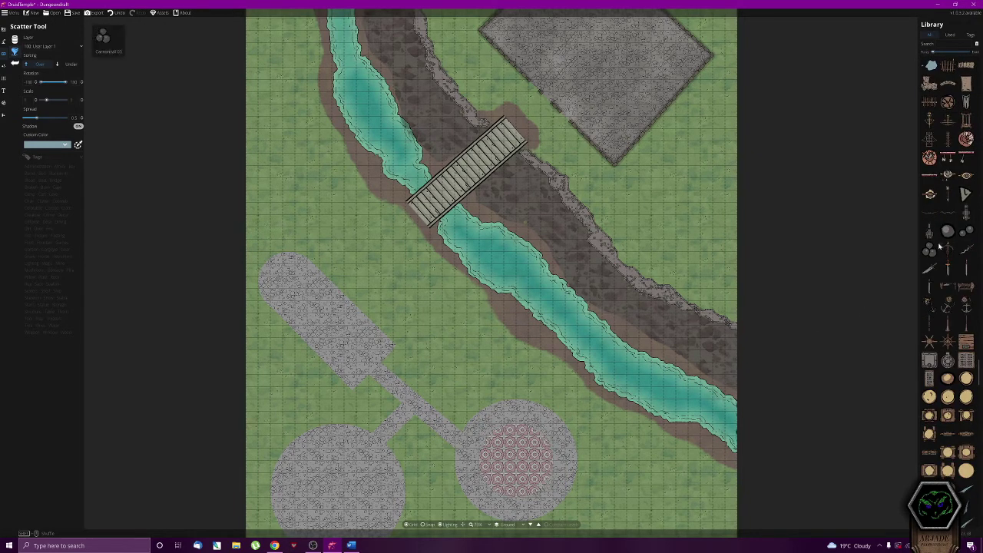
scroll(959, 302, down, 6)
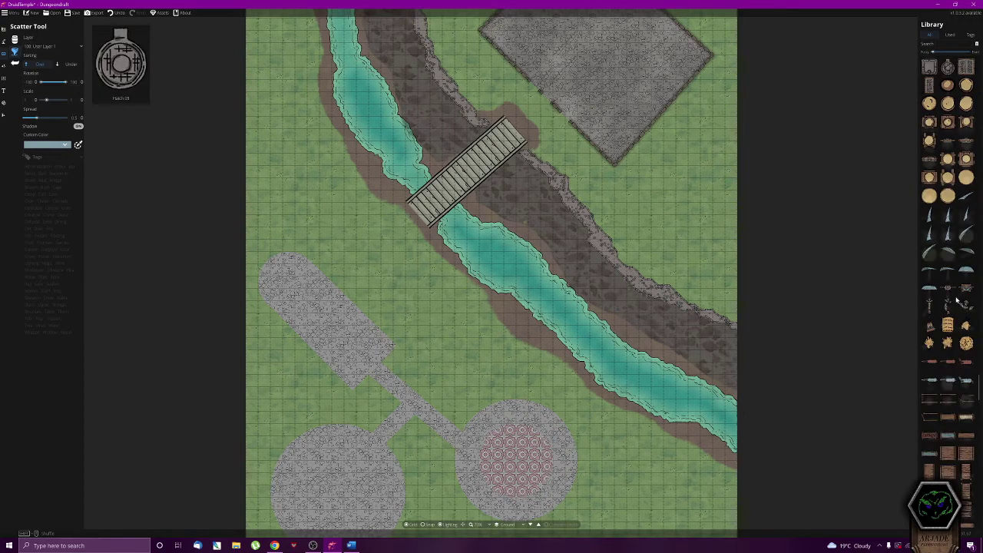
scroll(957, 302, down, 10)
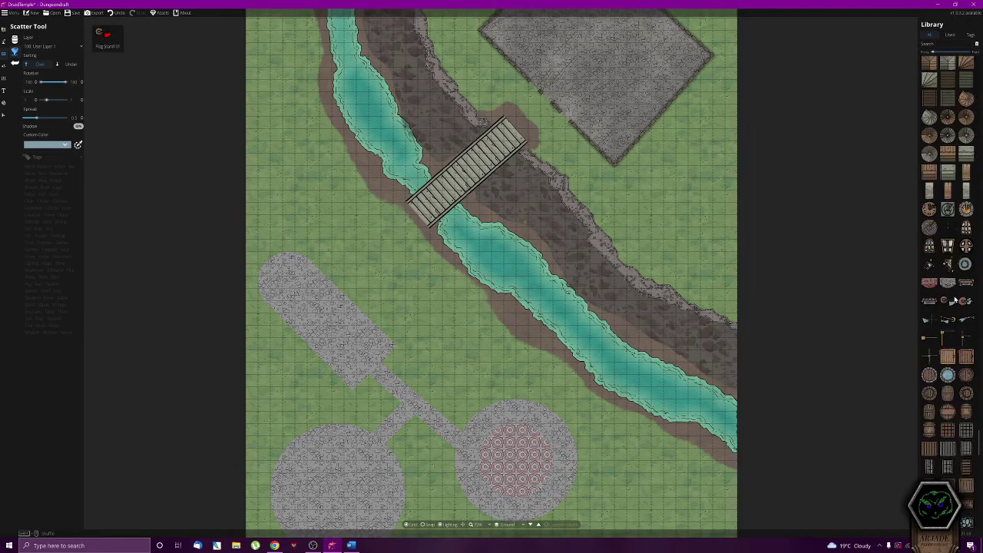
scroll(959, 284, down, 3)
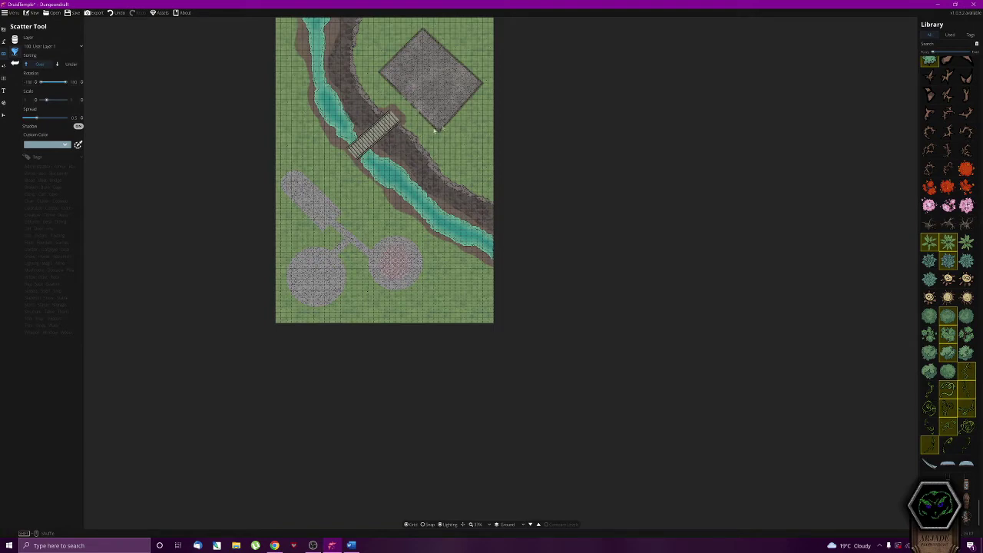
Paint scattered plants along the map's top, the river bank, the left edge and the bottom-right grass
scroll(466, 196, up, 8)
scroll(471, 215, down, 5)
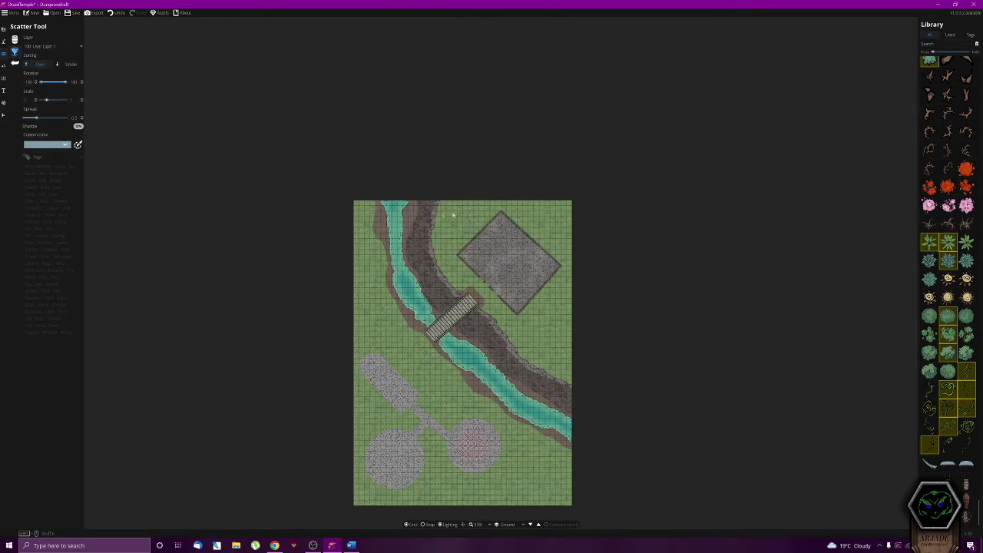
mouse_move(376, 210)
mouse_down()
mouse_move(543, 210)
mouse_move(560, 234)
mouse_move(562, 270)
mouse_up()
mouse_move(448, 242)
mouse_down()
mouse_move(458, 288)
mouse_move(432, 242)
mouse_move(454, 263)
mouse_move(359, 214)
mouse_move(358, 250)
mouse_move(377, 293)
mouse_move(364, 329)
mouse_move(377, 326)
mouse_move(359, 291)
mouse_move(386, 348)
mouse_move(424, 345)
mouse_move(390, 318)
mouse_move(398, 319)
mouse_move(399, 347)
mouse_move(474, 401)
mouse_up()
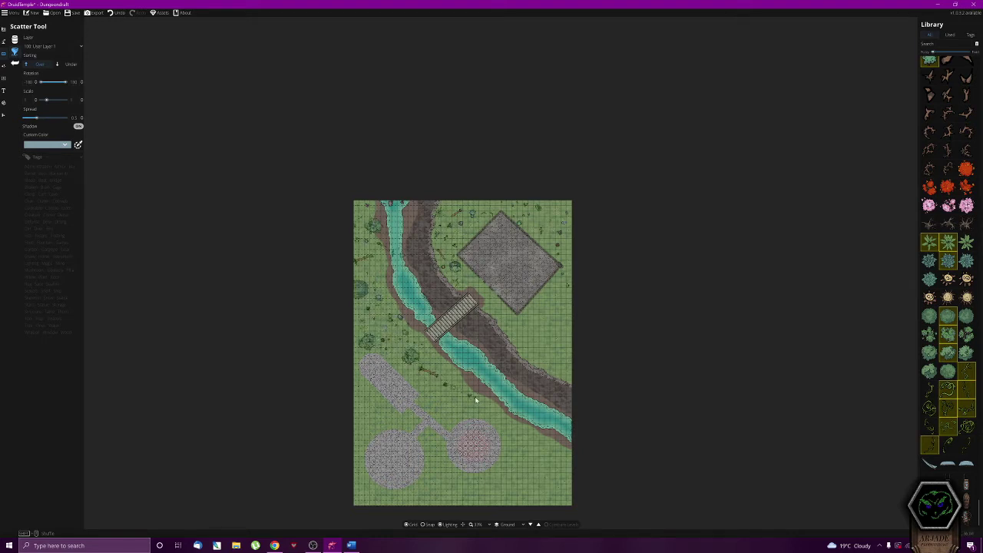
drag(440, 410, 431, 408)
mouse_move(365, 396)
mouse_down()
mouse_move(370, 425)
mouse_move(381, 414)
mouse_move(369, 398)
mouse_move(391, 416)
mouse_move(377, 407)
mouse_move(368, 430)
mouse_up()
mouse_move(361, 469)
mouse_down()
mouse_move(358, 500)
mouse_move(368, 495)
mouse_up()
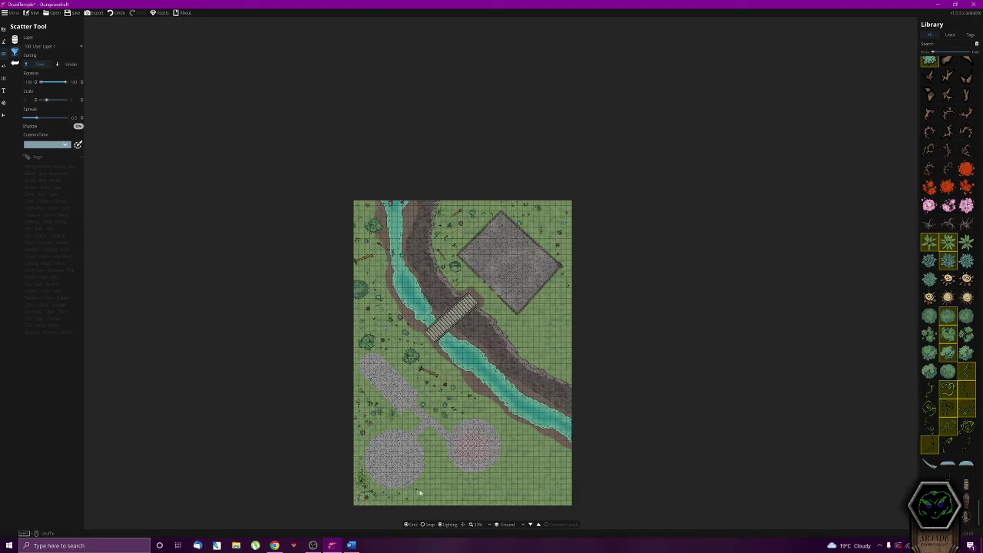
mouse_move(428, 490)
mouse_down()
mouse_move(439, 454)
mouse_move(424, 438)
mouse_move(437, 445)
mouse_move(411, 494)
mouse_move(388, 418)
mouse_move(423, 403)
mouse_move(378, 375)
mouse_move(368, 355)
mouse_move(413, 351)
mouse_move(480, 434)
mouse_move(541, 475)
mouse_move(465, 485)
mouse_move(560, 468)
mouse_up()
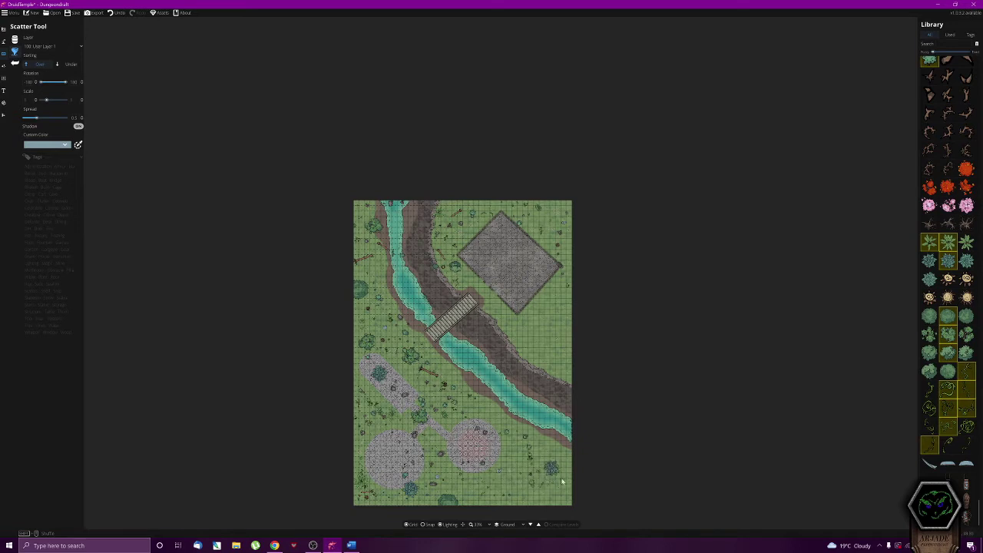
Place single bushes right of the pink plaza, by the river's right bank and around the stone square
click(527, 444)
click(544, 452)
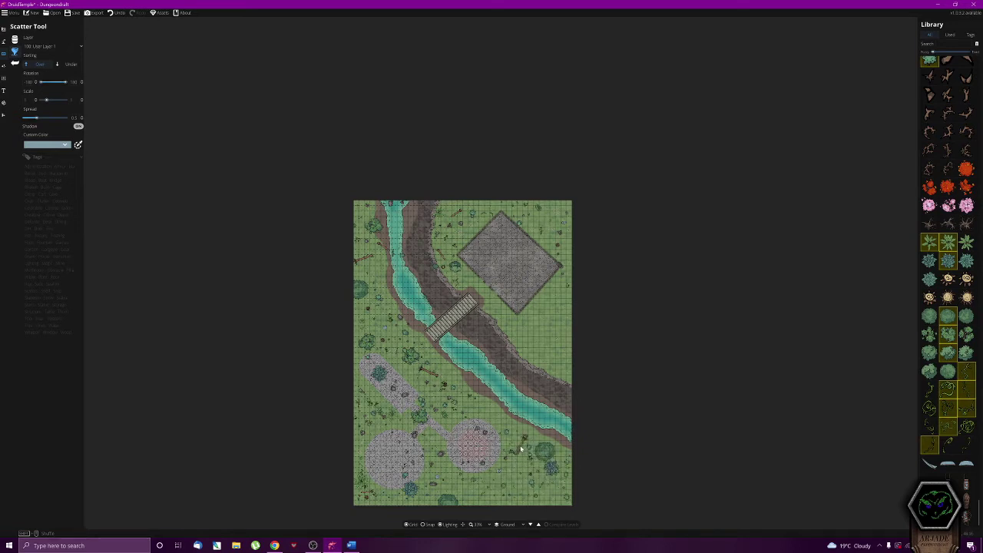
click(521, 448)
click(561, 324)
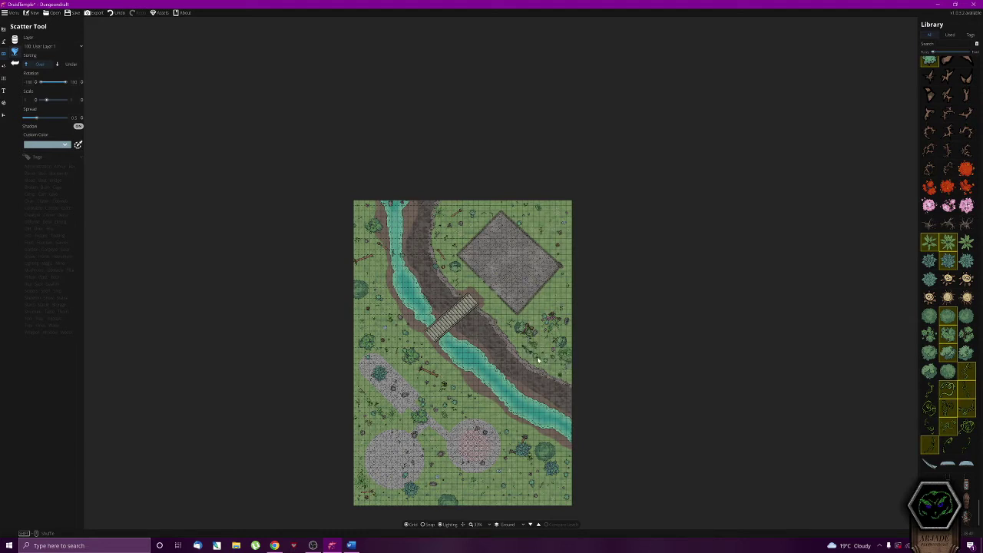
click(548, 295)
click(463, 274)
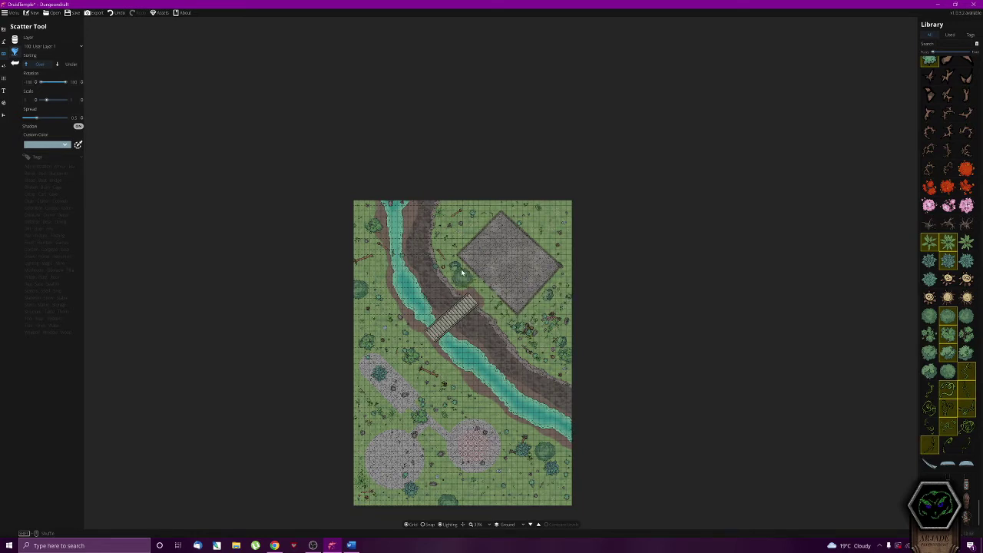
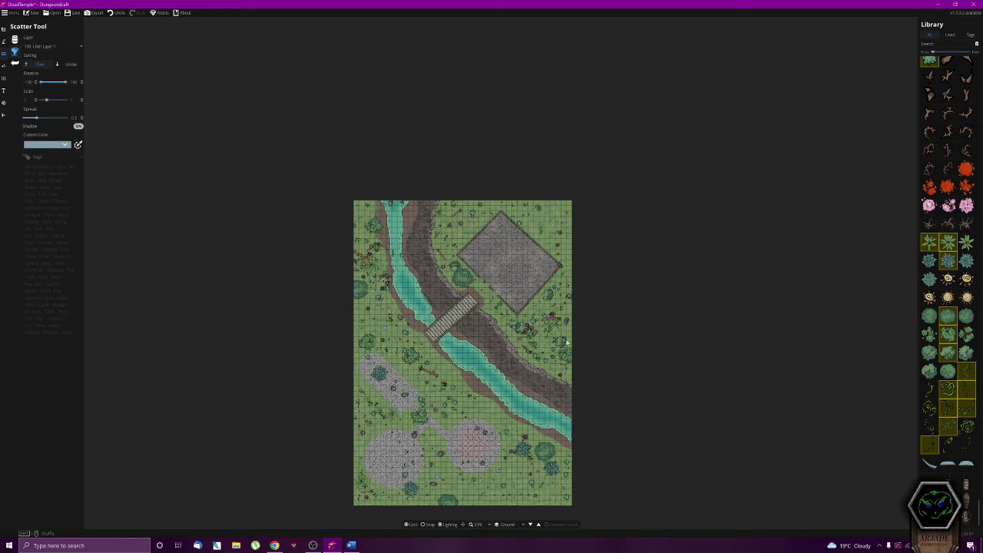
Scatter several tree and bush assets along the top edge, beside the river and down the left side
mouse_move(939, 261)
drag(939, 261, 949, 372)
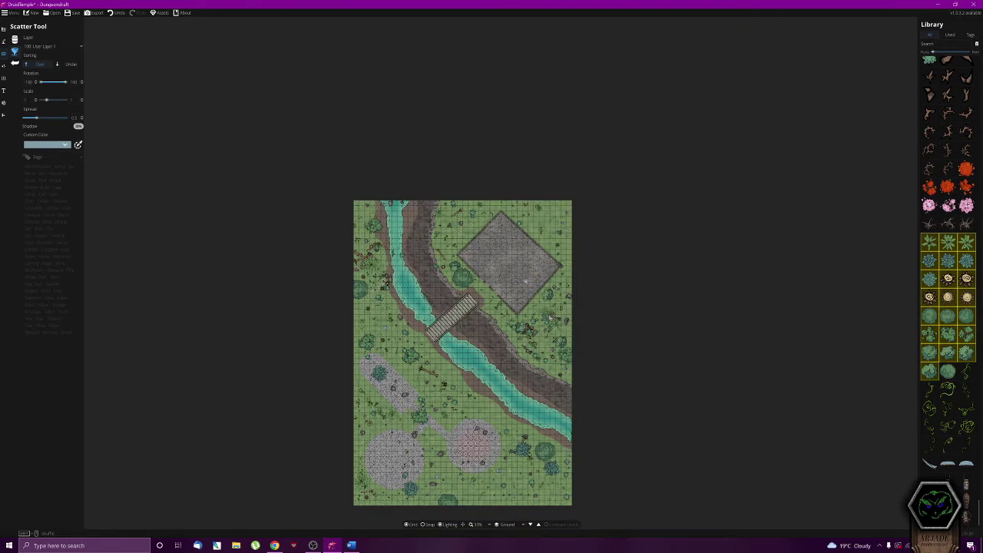
mouse_move(465, 213)
mouse_down()
mouse_move(567, 204)
mouse_move(545, 205)
mouse_move(570, 264)
mouse_move(557, 241)
mouse_move(475, 213)
mouse_move(436, 243)
mouse_move(442, 247)
mouse_move(378, 241)
mouse_move(357, 204)
mouse_move(364, 240)
mouse_move(354, 237)
mouse_move(380, 262)
mouse_move(376, 322)
mouse_move(400, 325)
mouse_move(398, 337)
mouse_move(399, 302)
mouse_move(411, 346)
mouse_up()
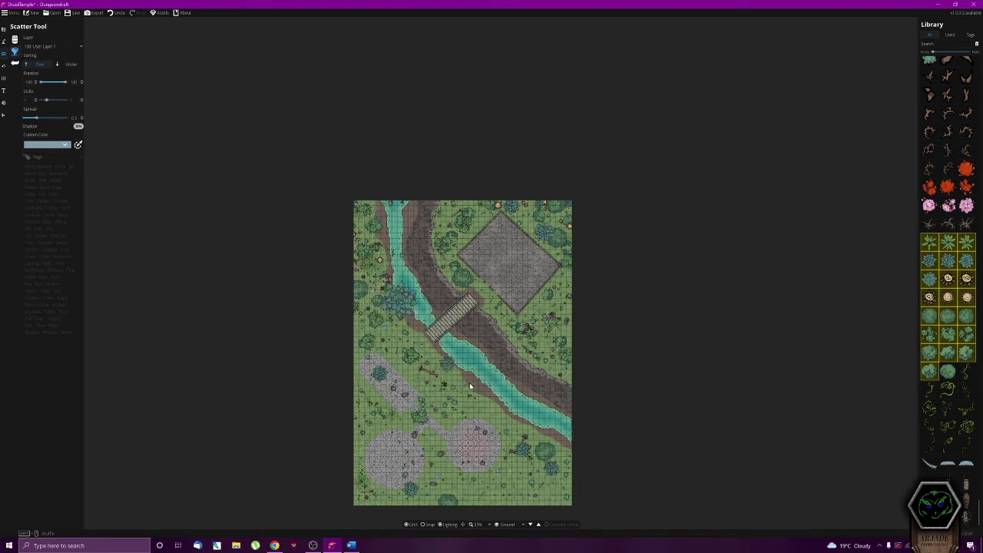
mouse_move(464, 386)
mouse_down()
mouse_move(523, 436)
mouse_move(553, 441)
mouse_move(554, 490)
mouse_move(511, 501)
mouse_up()
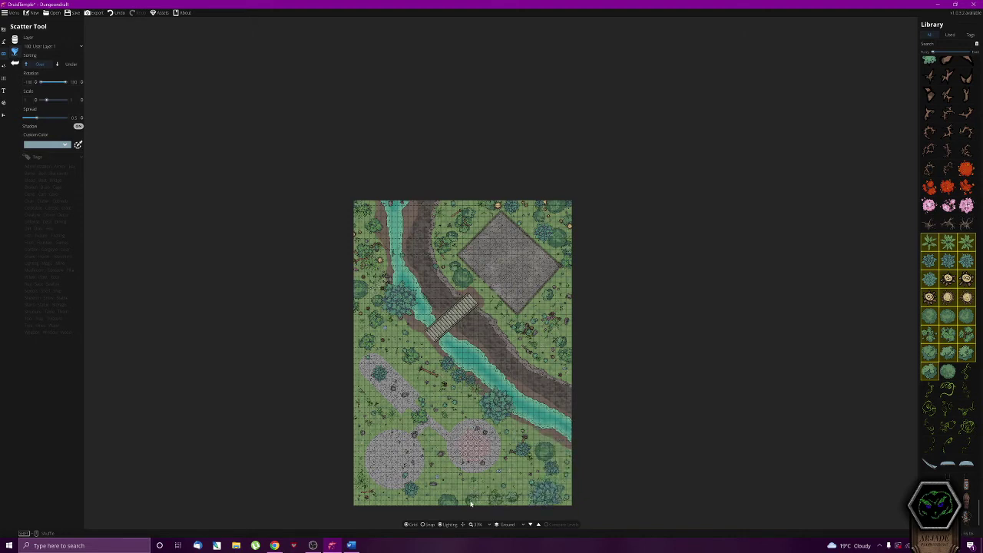
mouse_move(443, 468)
mouse_down()
mouse_move(427, 436)
mouse_move(447, 419)
mouse_move(421, 413)
mouse_up()
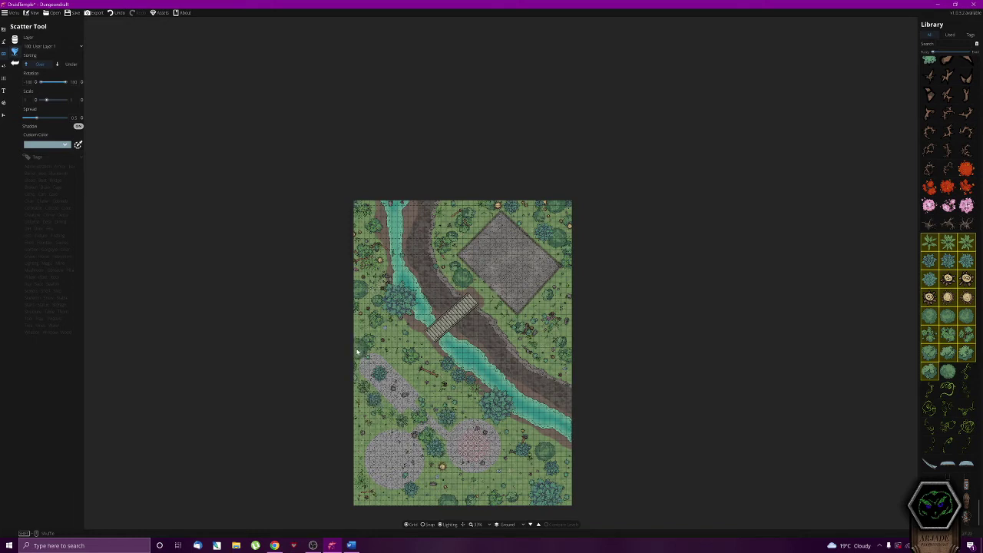
mouse_move(353, 420)
mouse_down()
mouse_move(355, 469)
mouse_move(365, 496)
mouse_move(392, 506)
mouse_move(481, 493)
mouse_move(534, 468)
mouse_move(522, 480)
mouse_move(512, 453)
mouse_up()
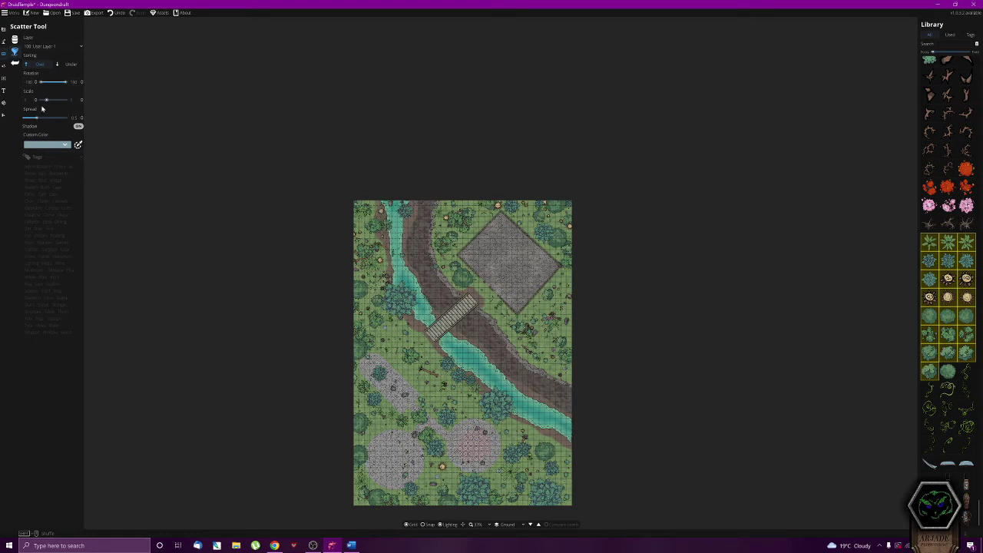
click(14, 41)
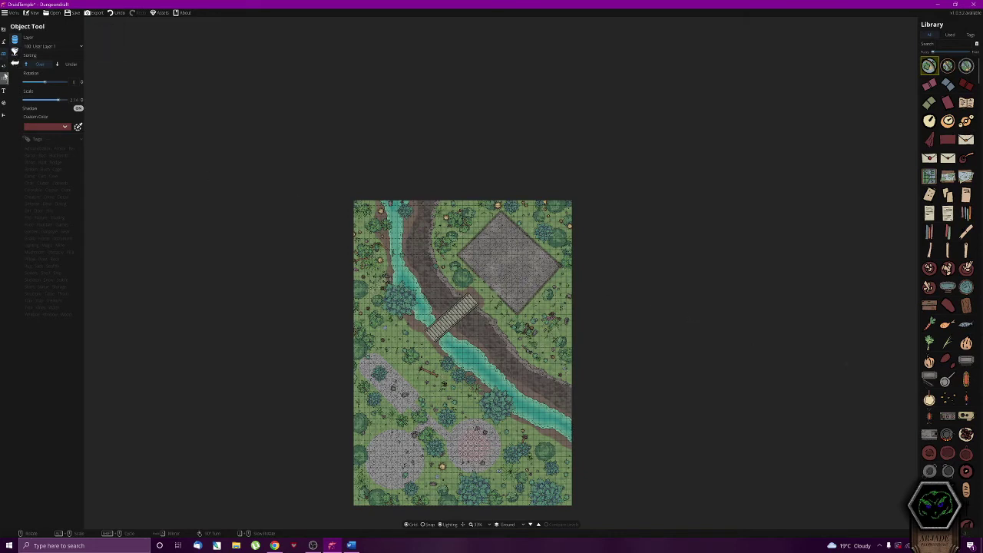
Set the Environment ambient light to a dark blue after trying purple, pink and green
click(3, 68)
click(27, 39)
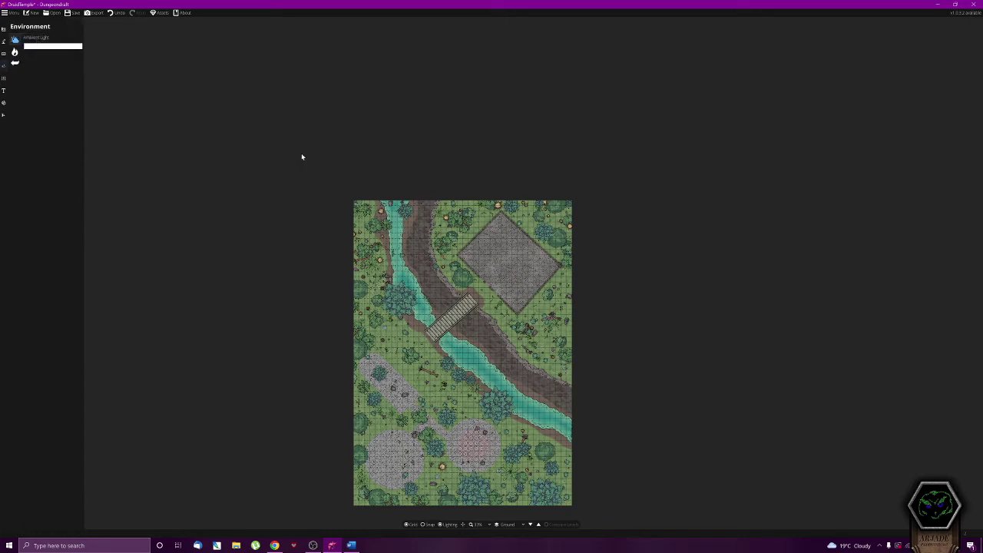
click(33, 46)
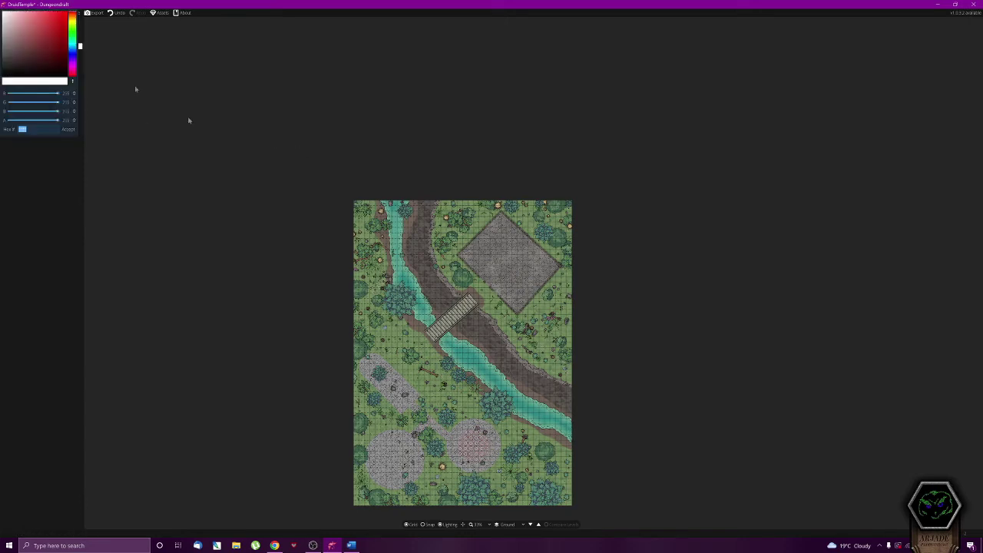
click(73, 59)
click(40, 43)
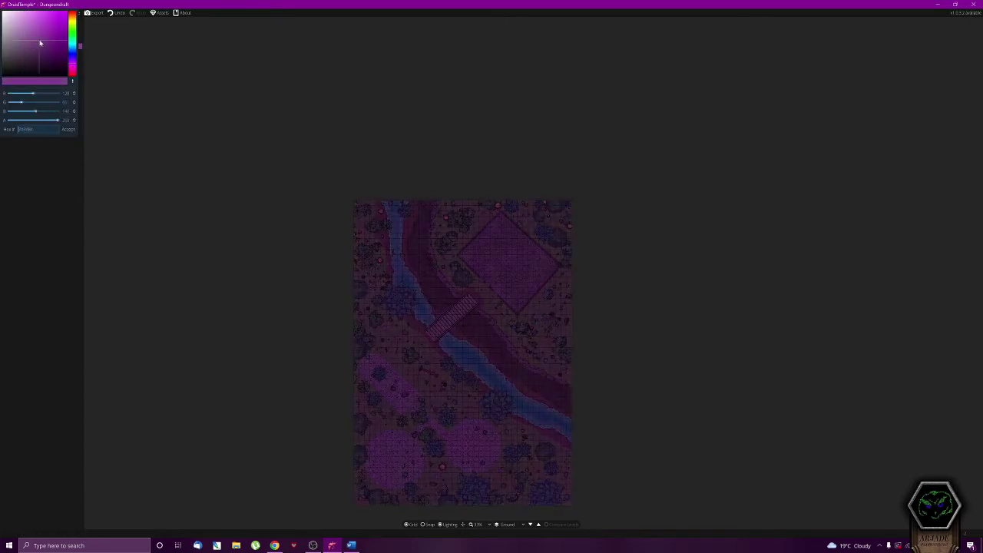
drag(36, 48, 24, 37)
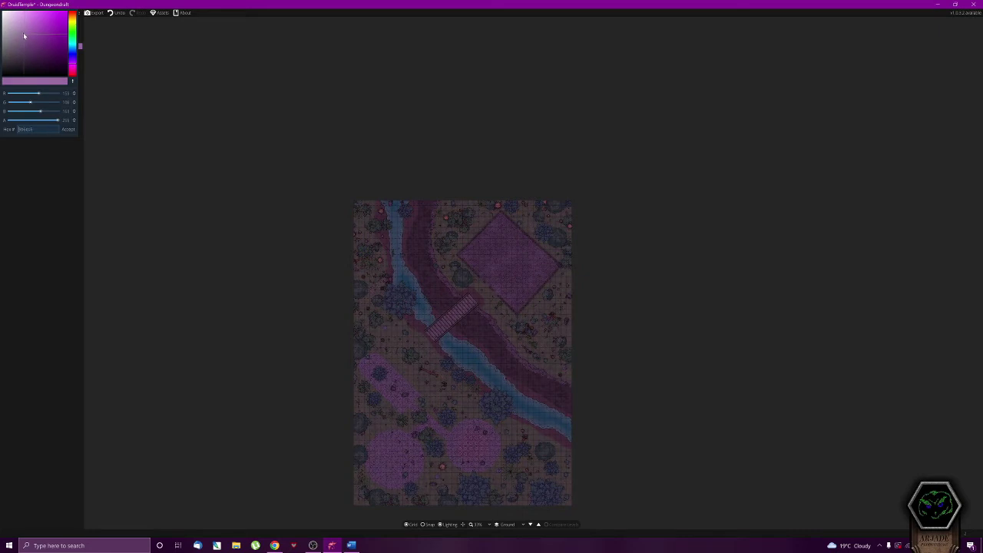
click(73, 40)
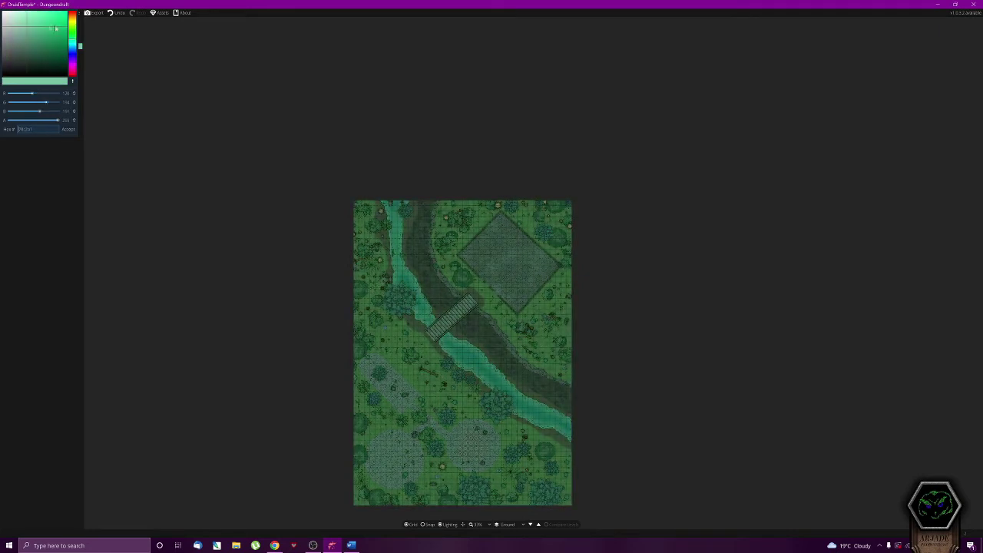
drag(31, 37, 31, 43)
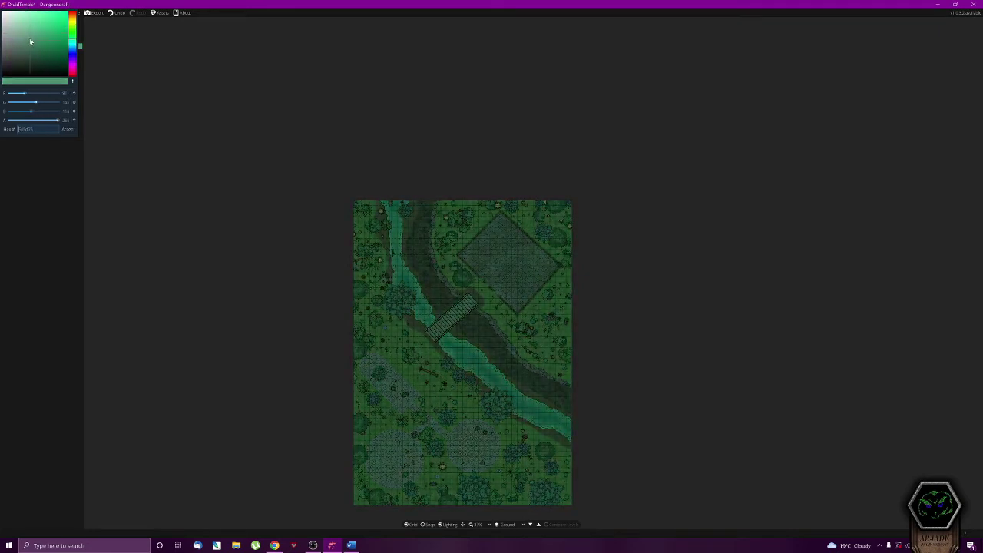
click(73, 50)
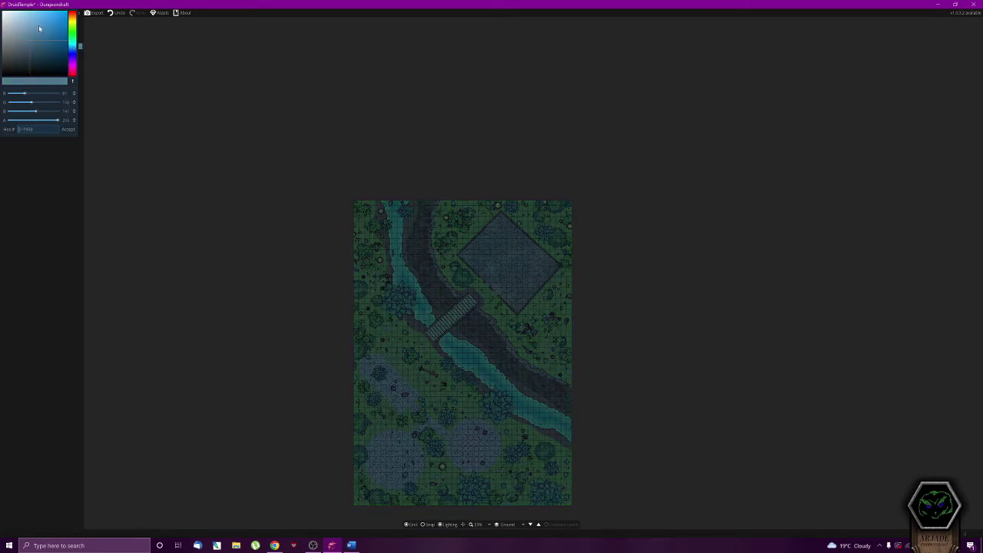
click(46, 165)
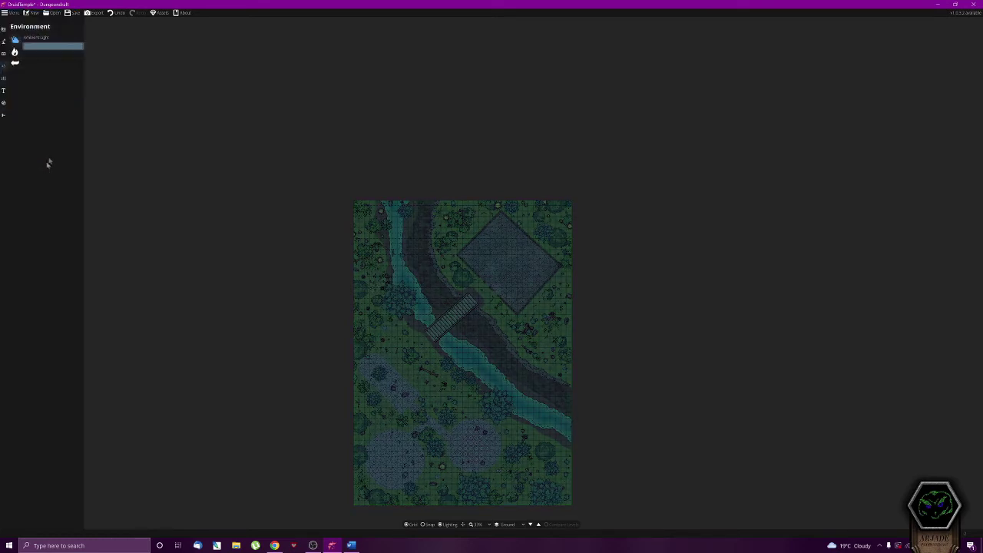
click(15, 52)
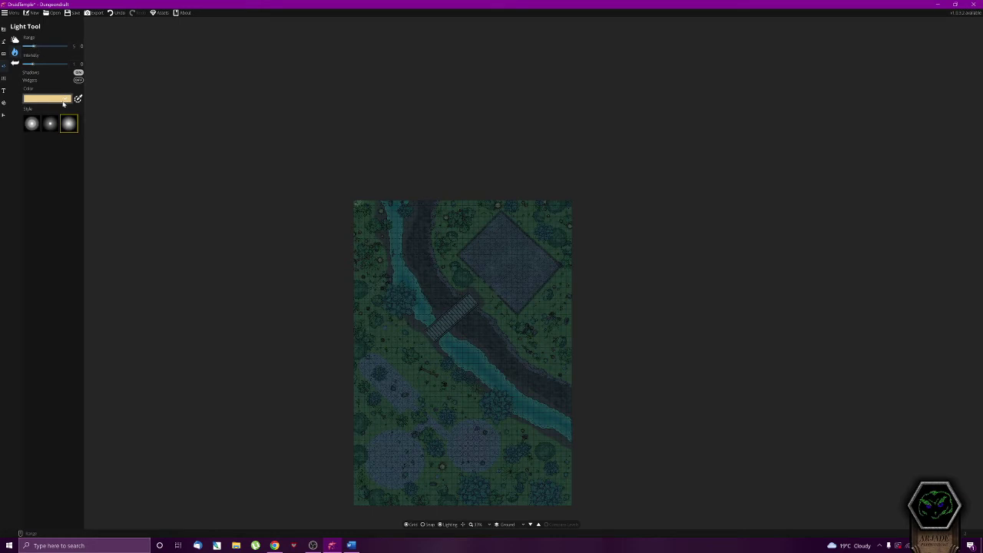
Raise the light Range and use the smaller second light style for the warm river light
drag(34, 48, 61, 48)
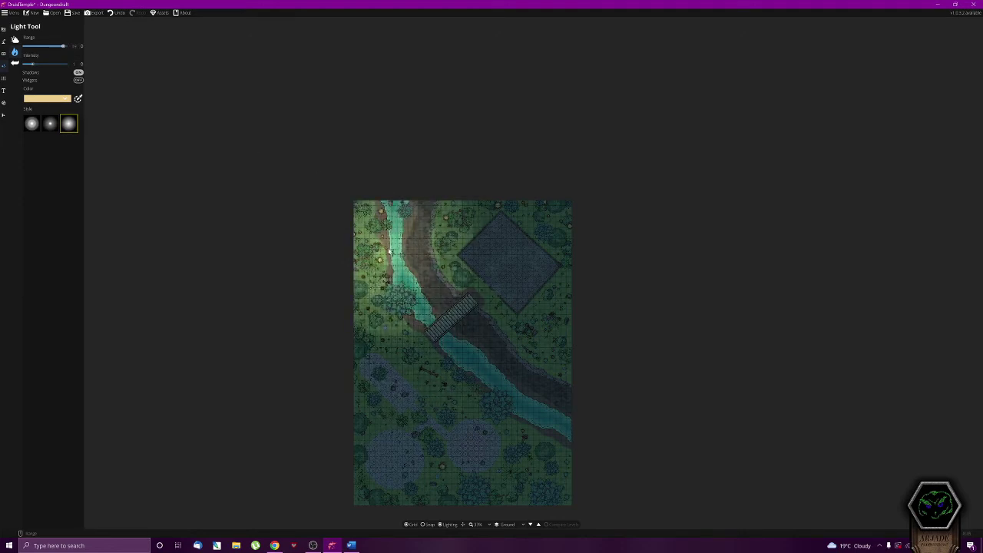
click(50, 123)
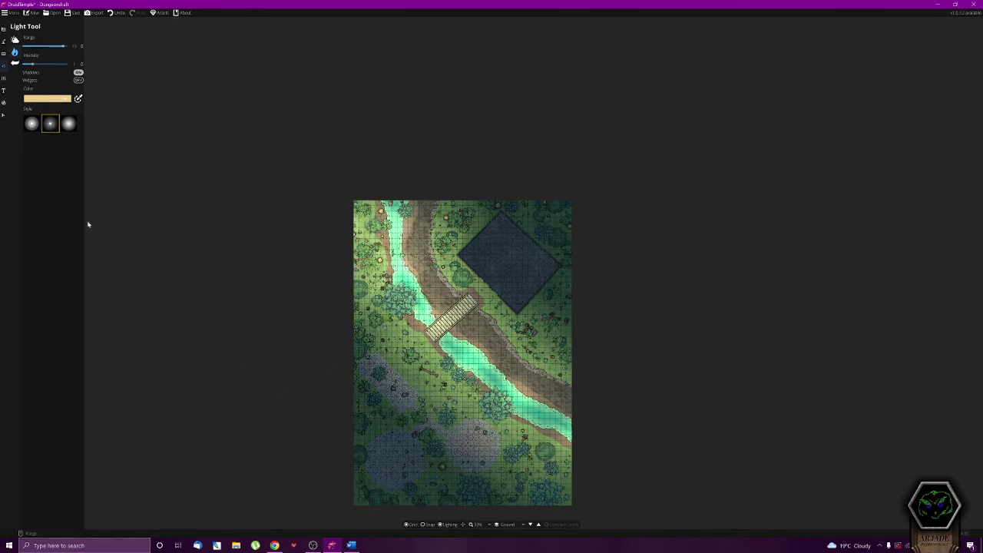
click(4, 53)
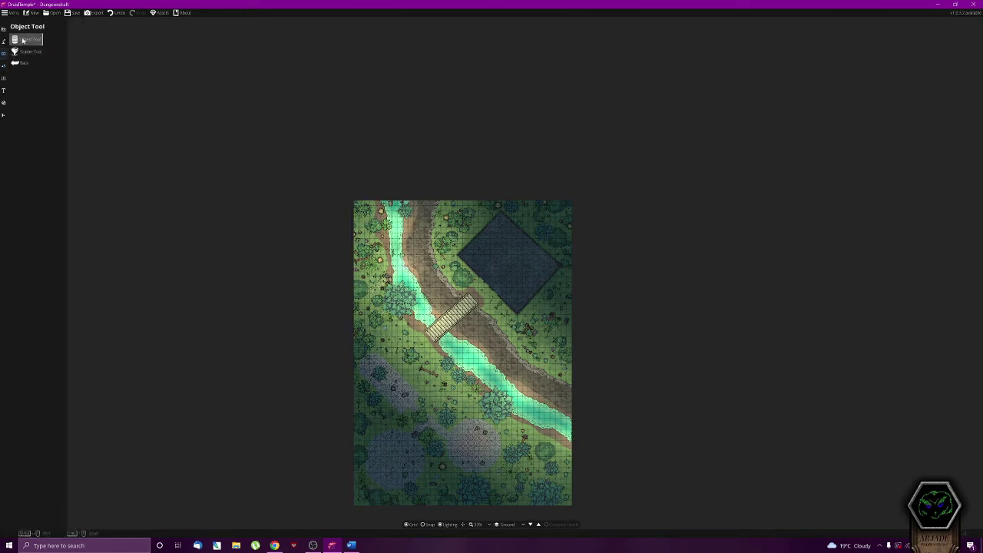
Set the Object Tool's Custom Color to bright magenta
click(23, 41)
click(46, 127)
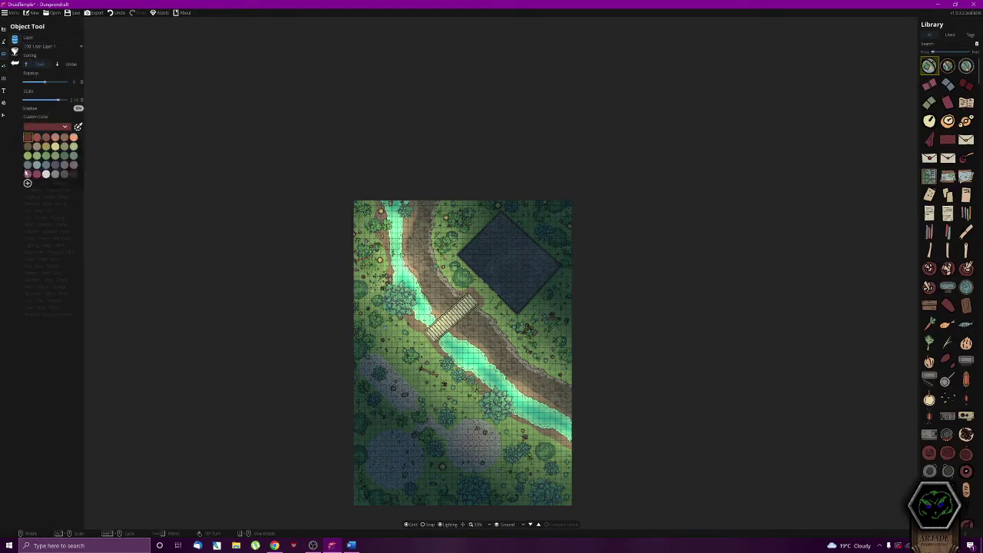
click(27, 182)
drag(96, 190, 96, 188)
click(78, 126)
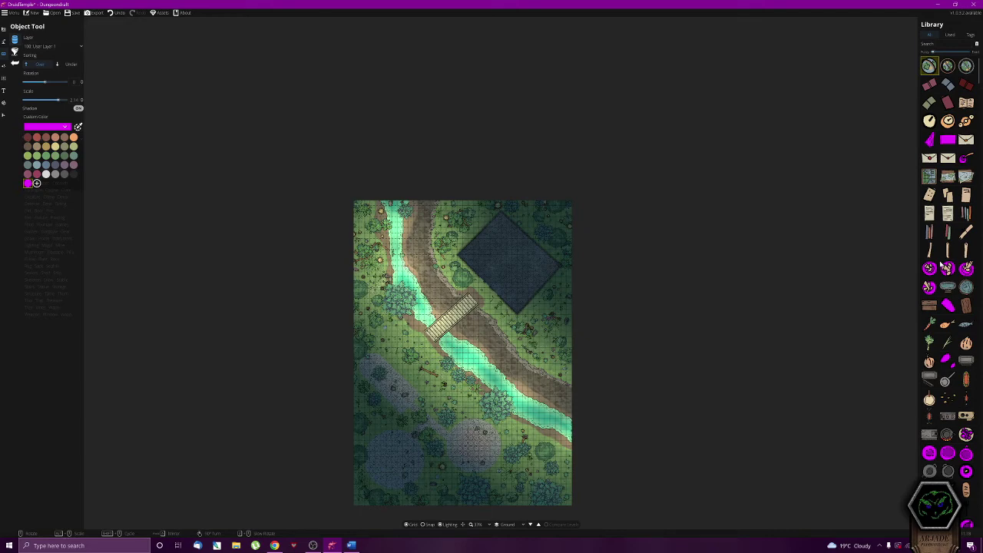
Search the library for magic assets and place the summoning circle inside the dark stone square
scroll(949, 246, down, 10)
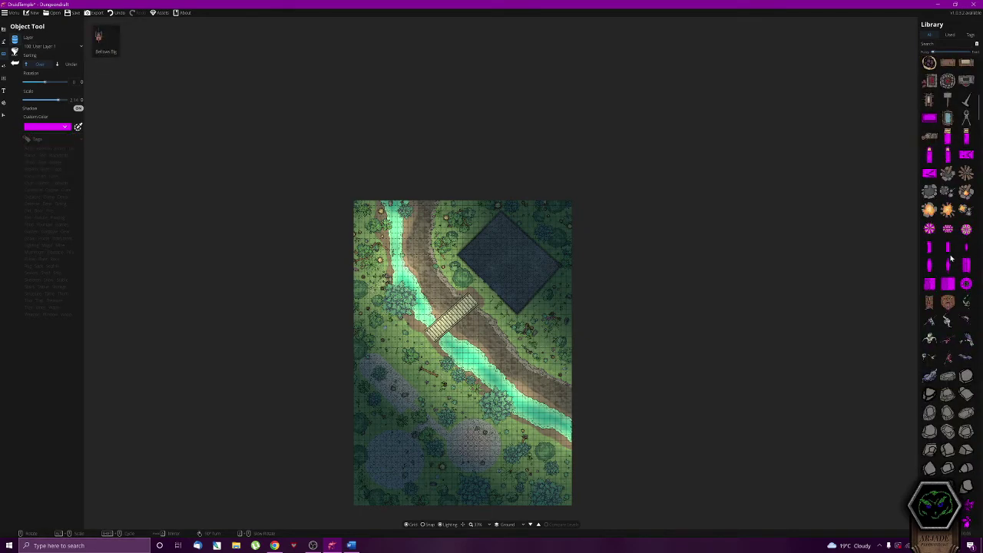
scroll(949, 260, down, 15)
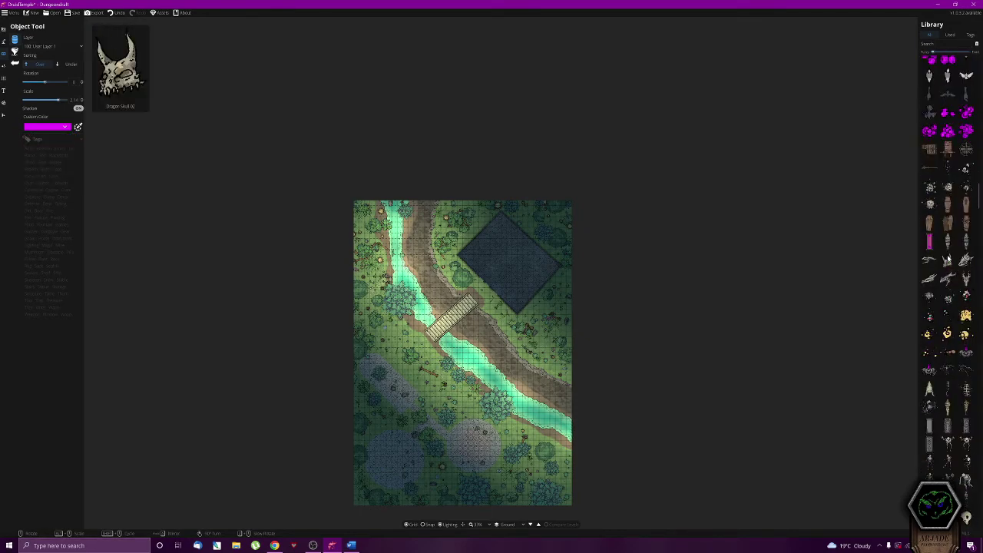
scroll(950, 259, up, 5)
click(953, 44)
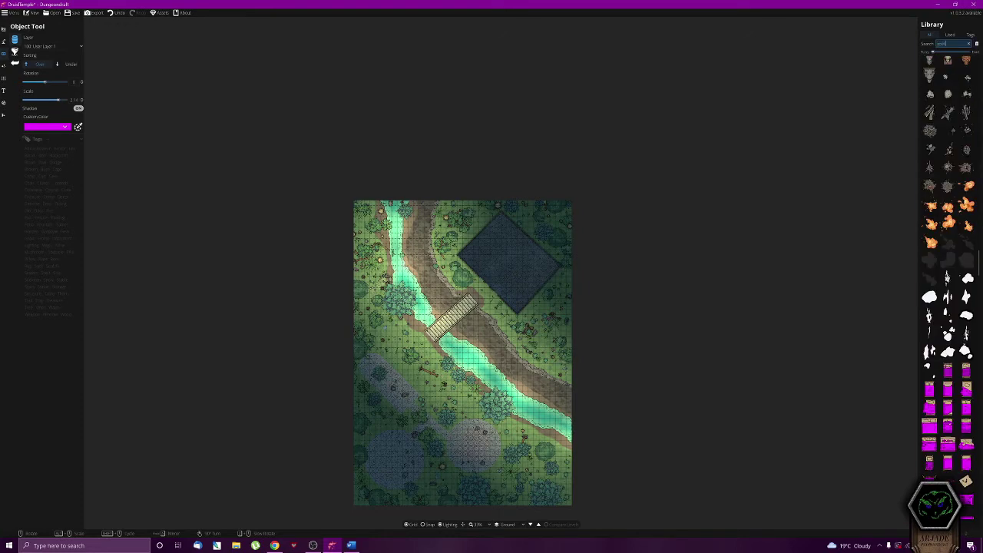
text(spell)
key(Return)
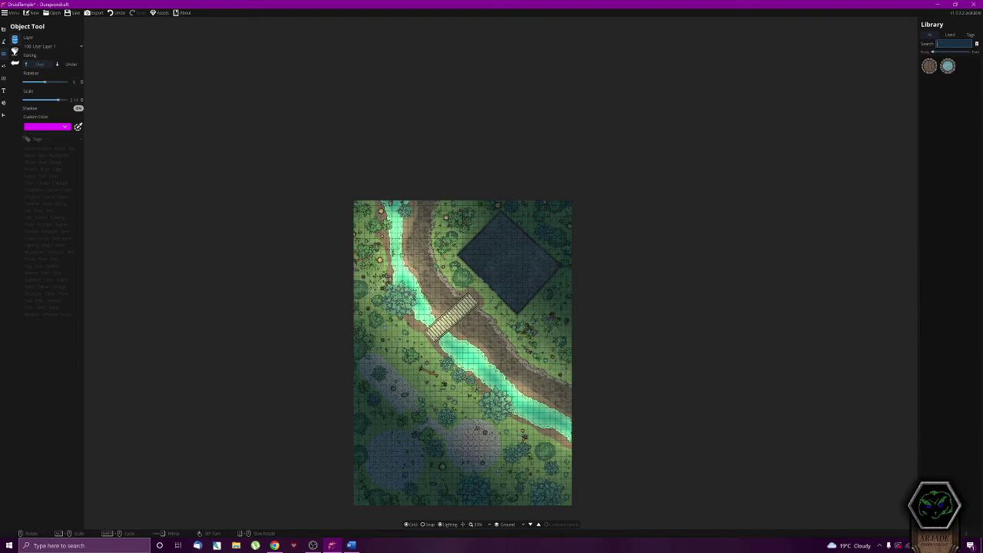
text(ic)
key(Return)
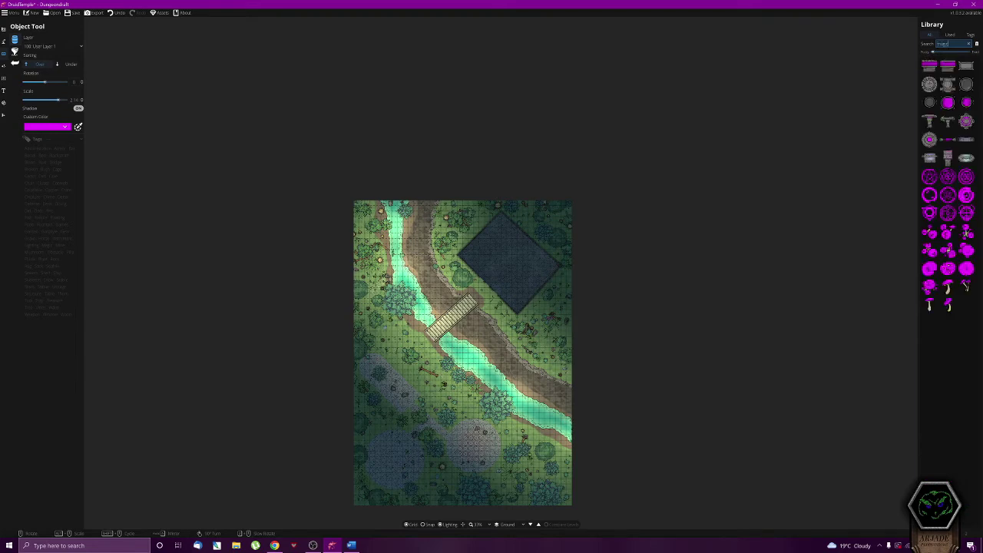
click(949, 215)
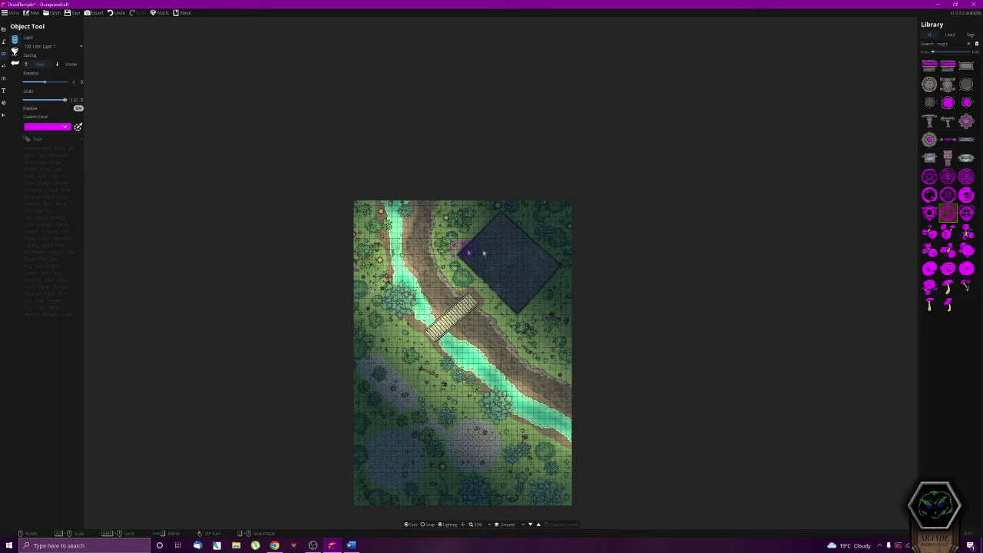
click(508, 263)
click(3, 79)
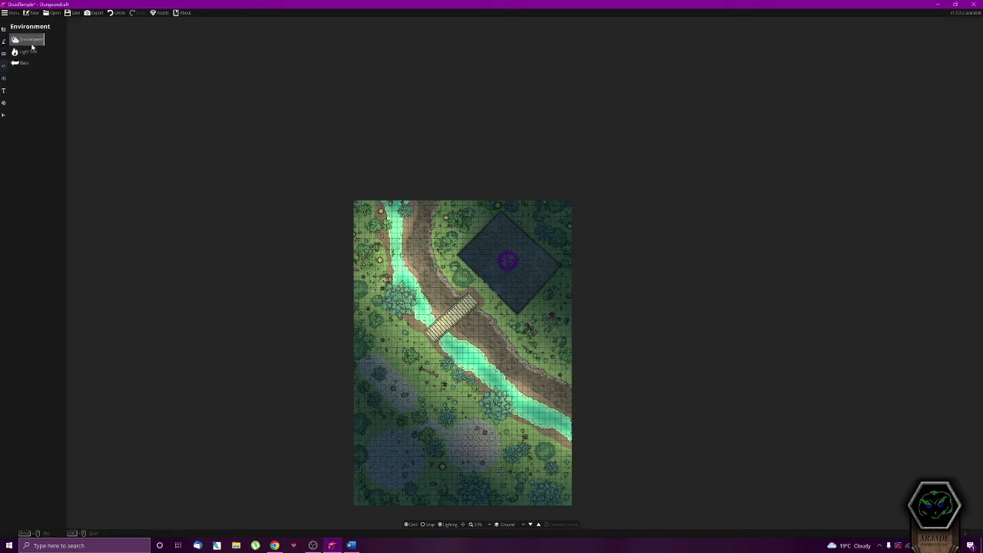
Change the platform-centre light to a fully saturated magenta
click(29, 52)
click(47, 98)
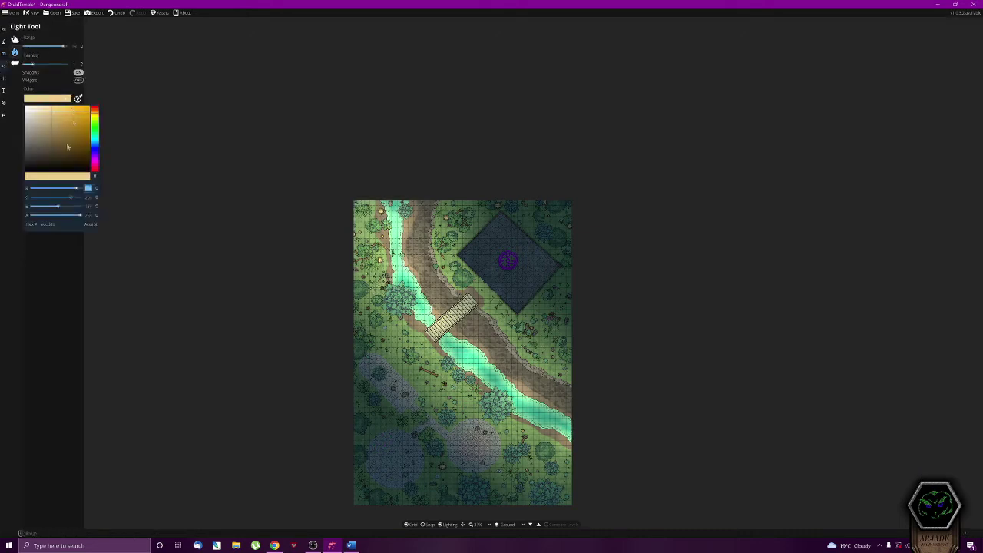
drag(92, 168, 95, 162)
click(90, 111)
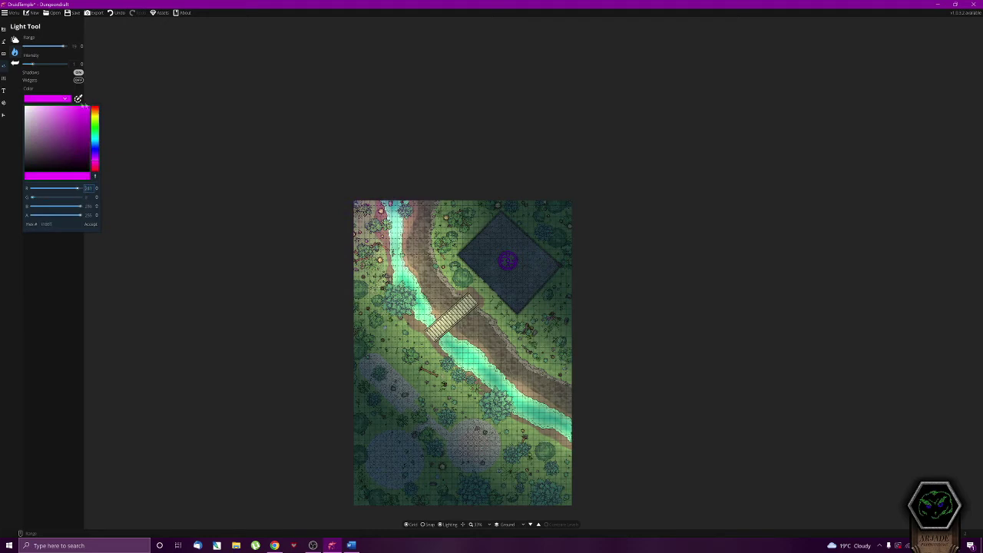
click(67, 100)
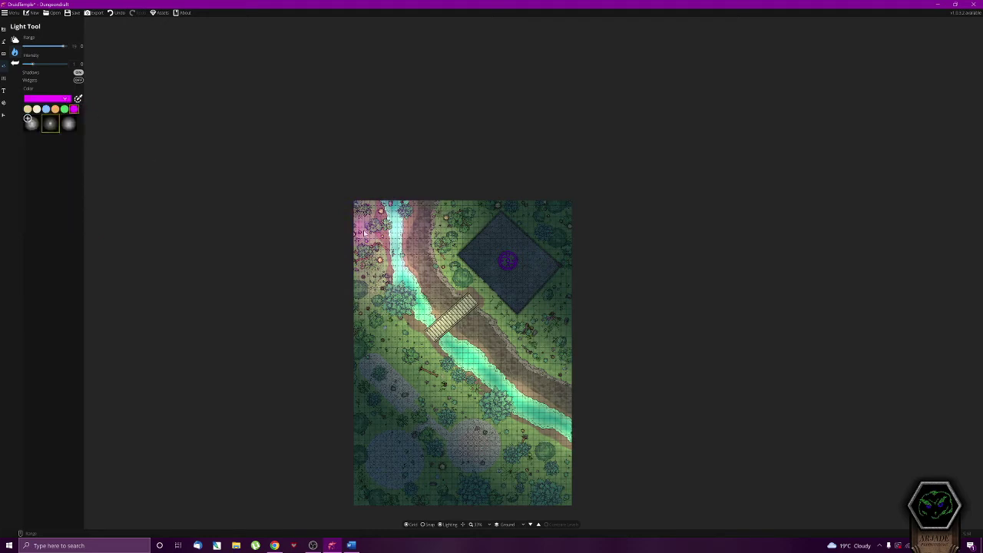
click(508, 264)
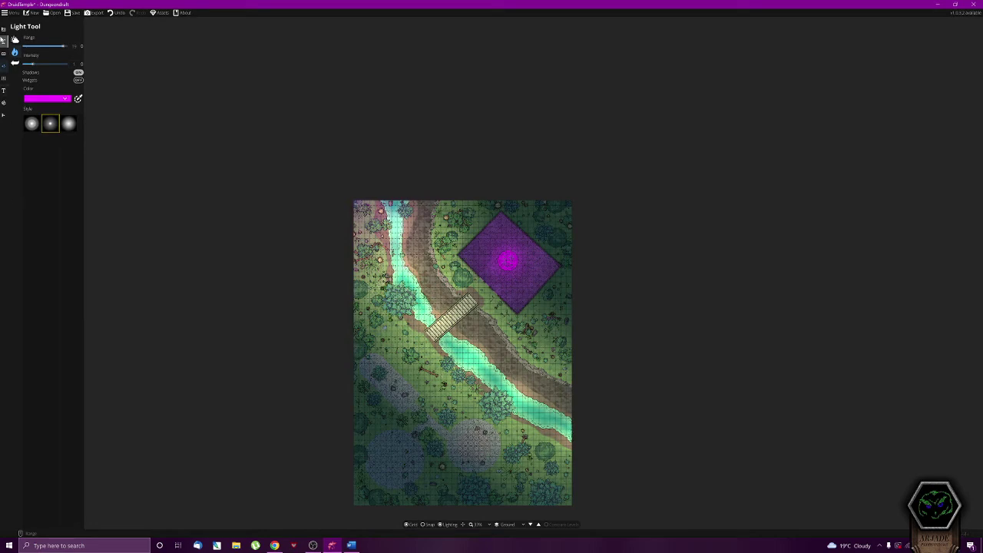
Set the next light to orange with its range reduced to about 45
click(38, 99)
click(54, 112)
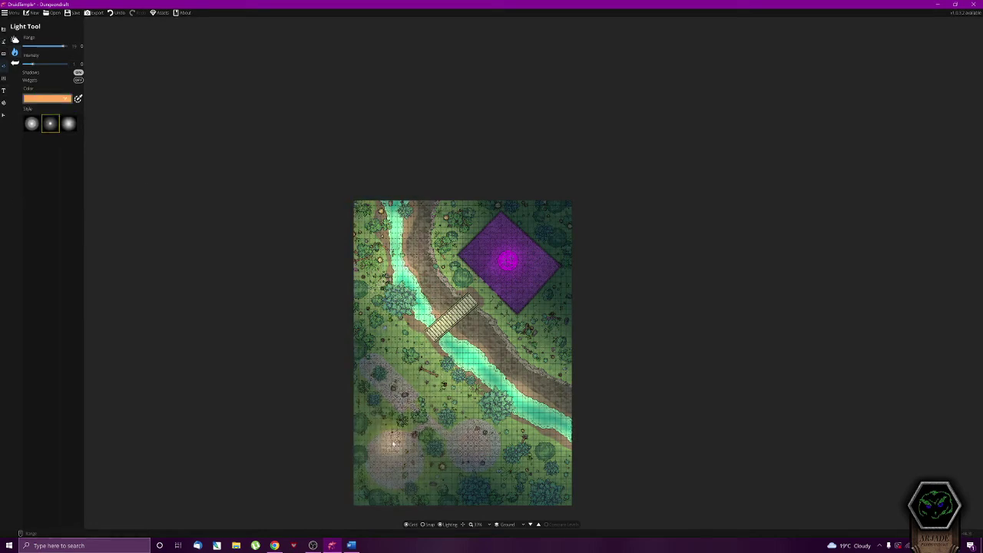
drag(49, 46, 34, 48)
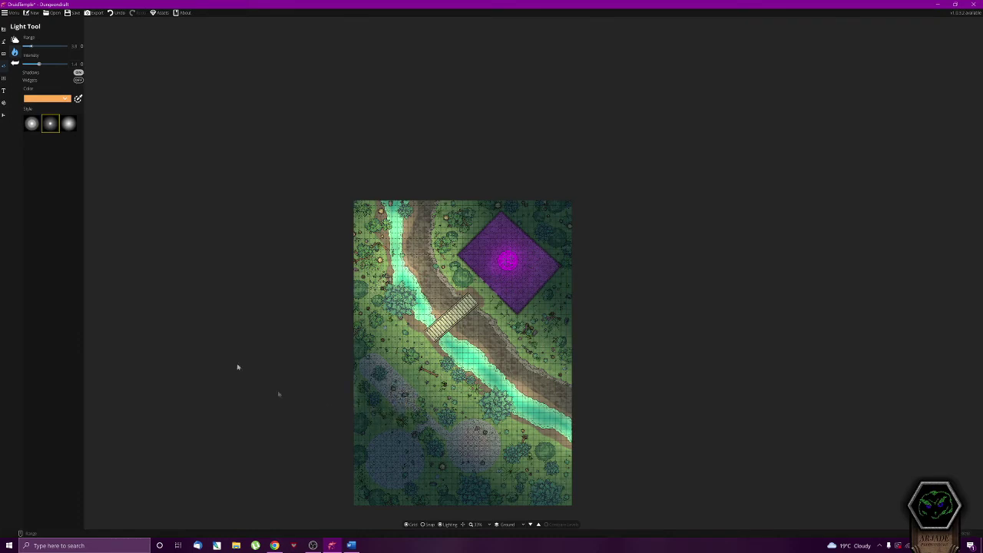
click(4, 53)
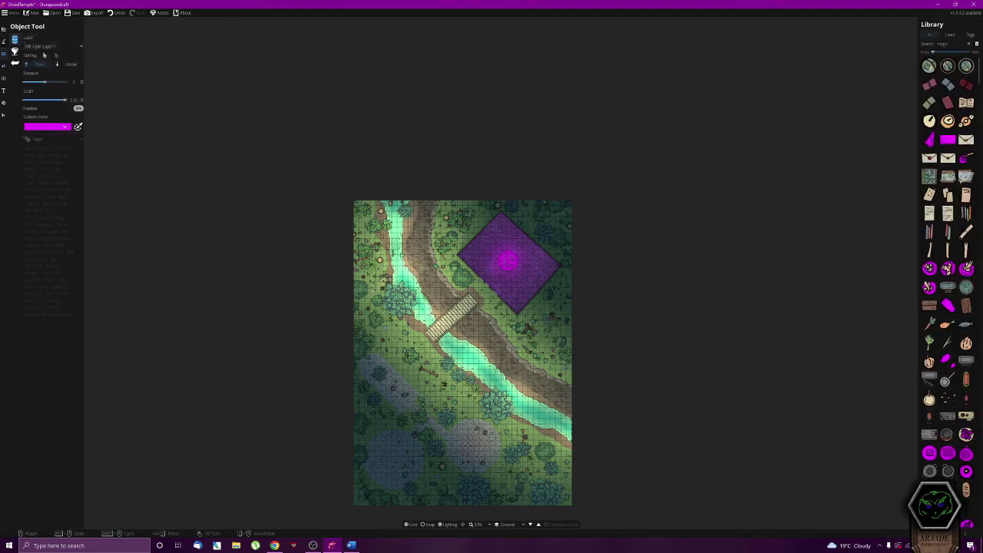
Put new objects on the 700: Above Walls layer and pick a 'torch' asset from the library
click(64, 49)
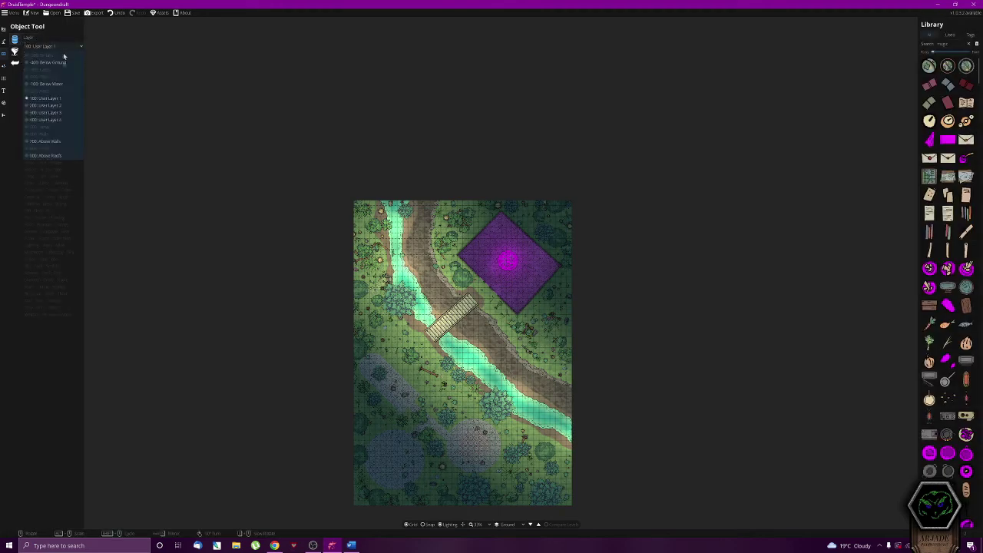
click(54, 142)
click(953, 43)
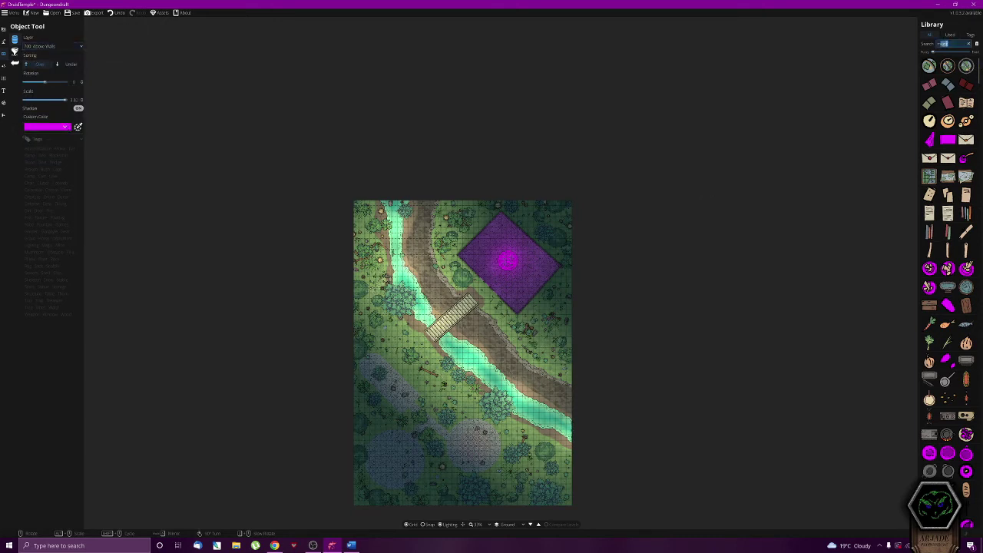
text(torch)
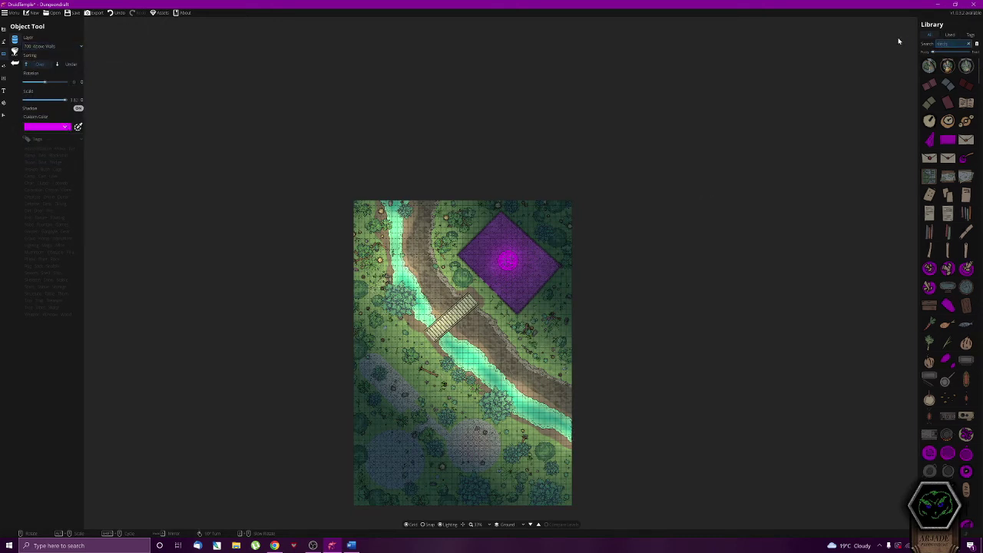
click(949, 68)
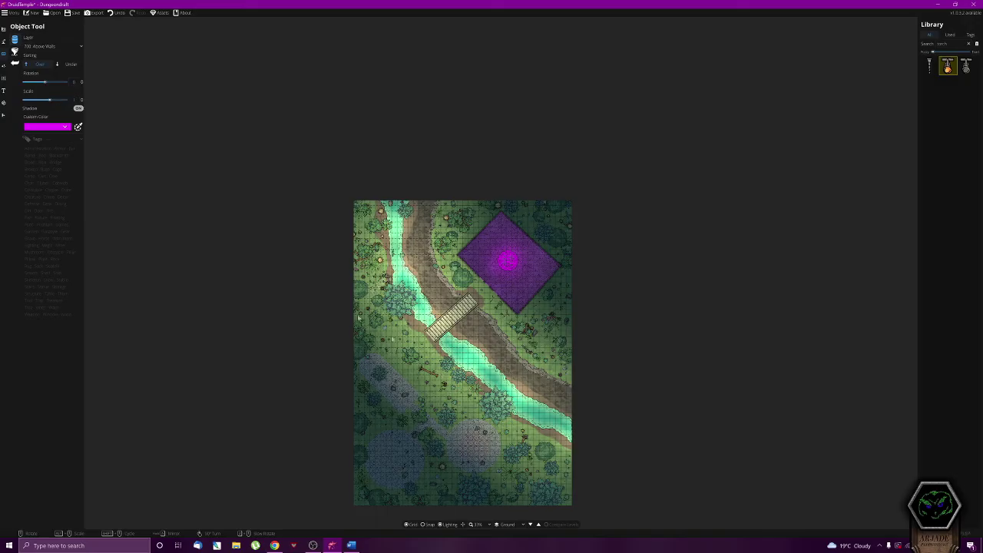
Place four torches along both edges of the stone path
scroll(388, 350, up, 6)
scroll(376, 401, down, 3)
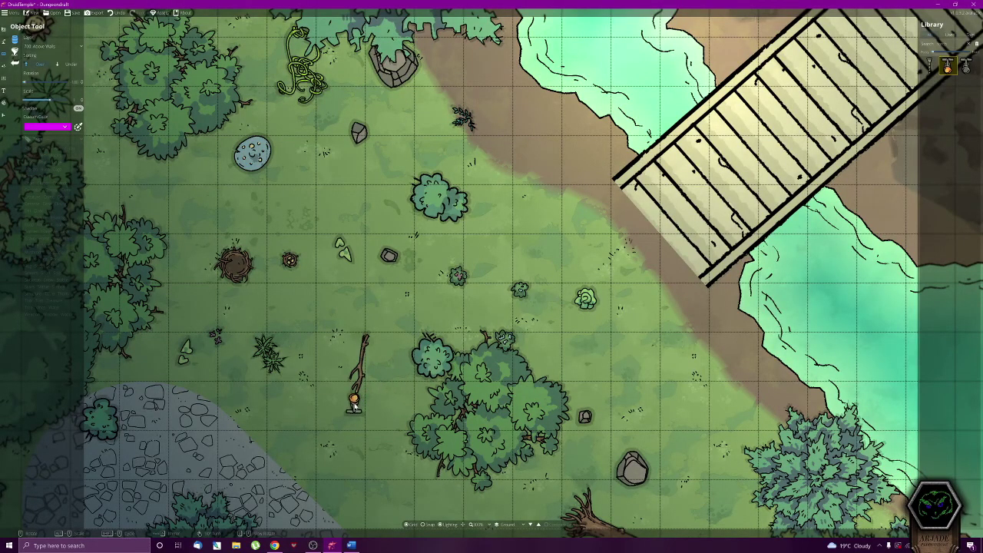
key(Left)
key(Down)
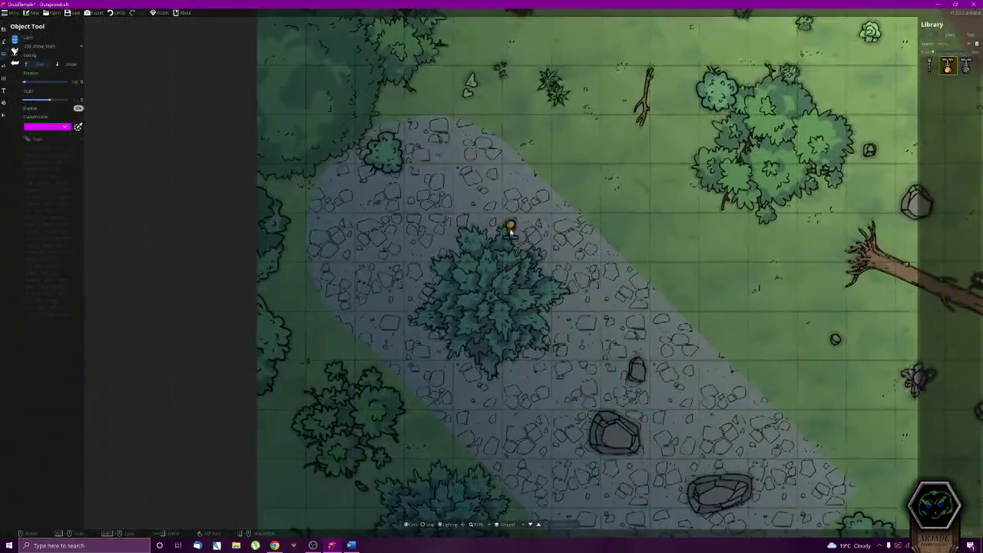
scroll(508, 202, down, 2)
scroll(532, 196, down, 1)
click(540, 192)
scroll(389, 332, down, 1)
scroll(389, 336, down, 1)
click(378, 342)
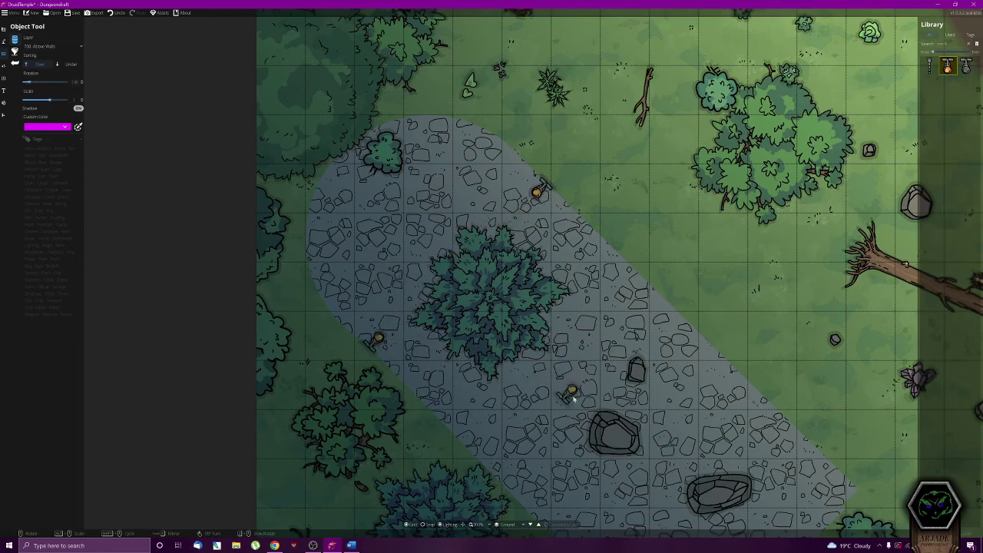
key(s+d)
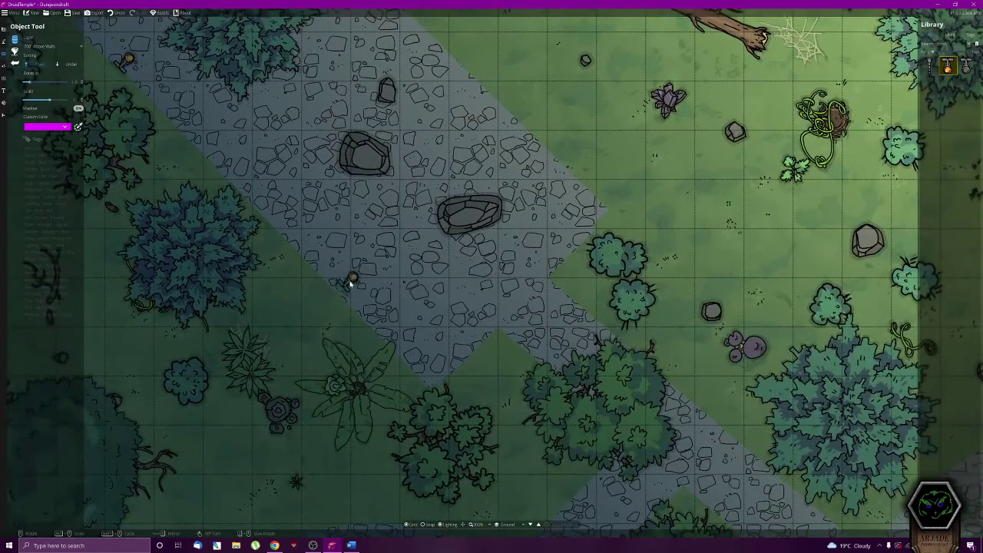
click(347, 288)
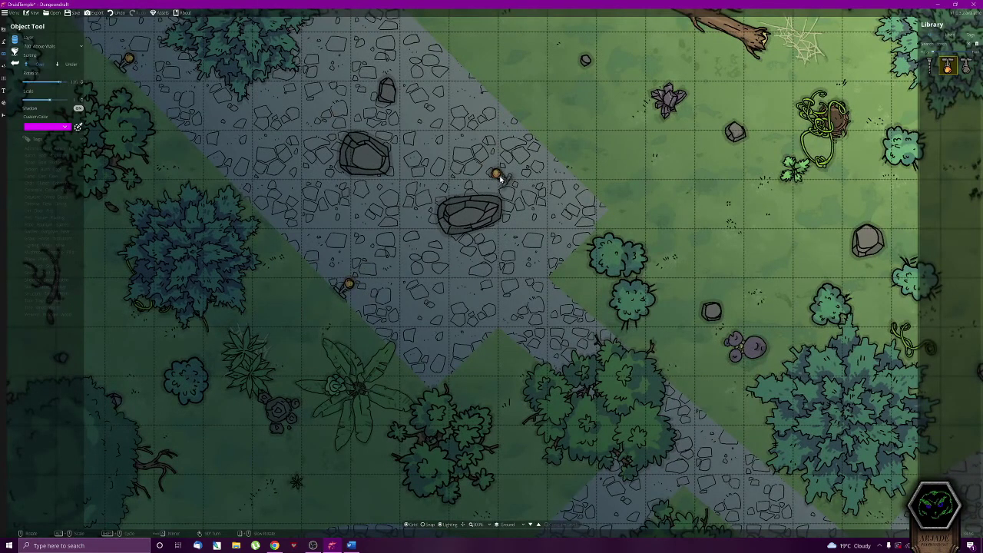
click(513, 135)
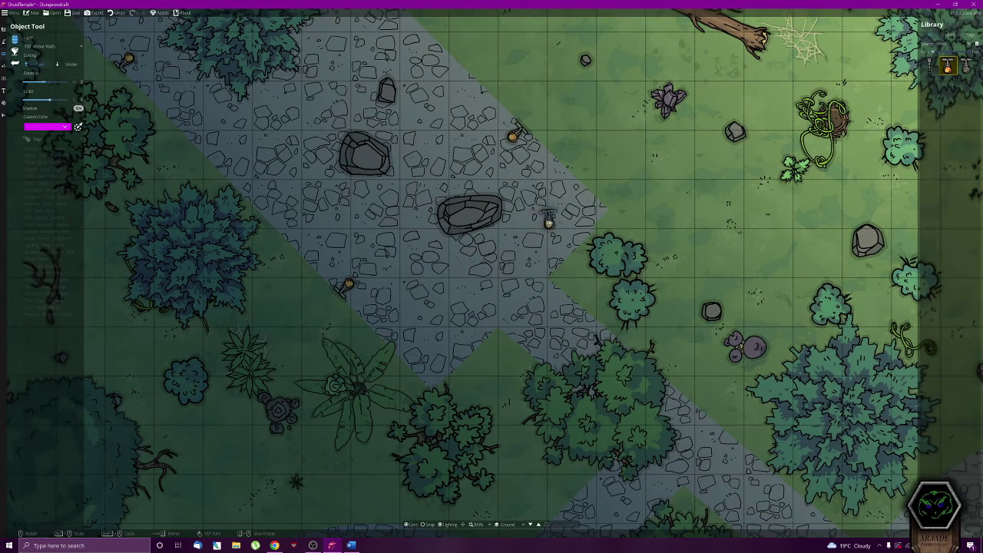
scroll(541, 252, down, 3)
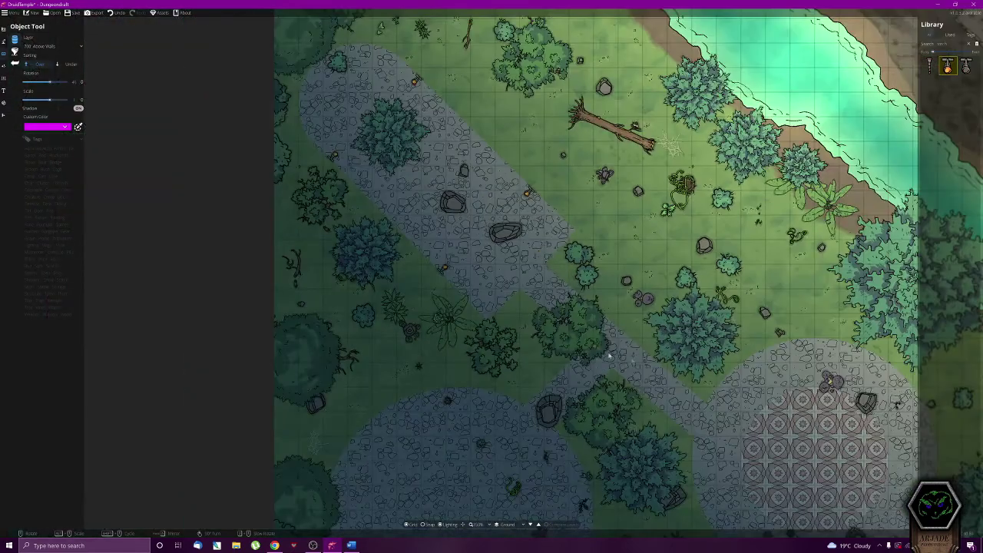
drag(803, 398, 626, 232)
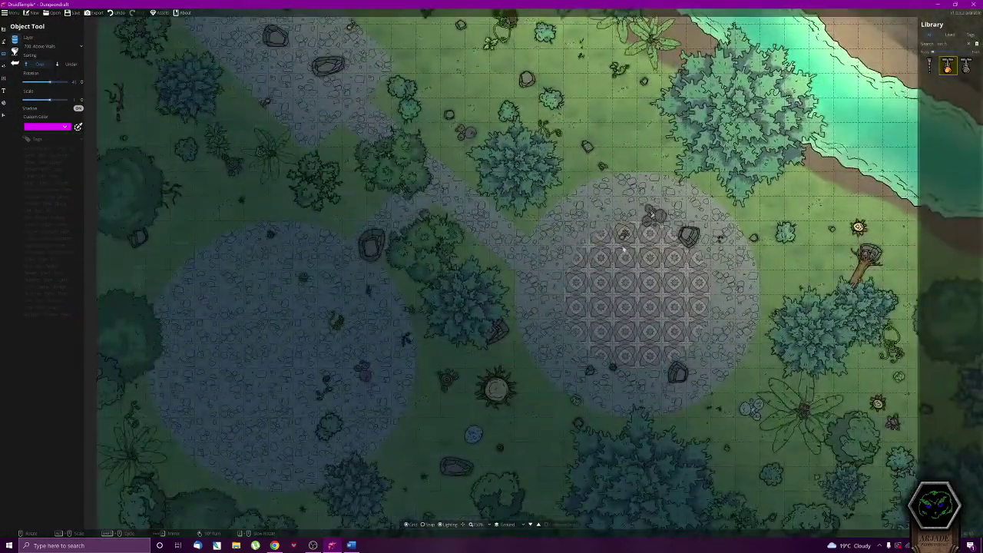
Search the library for 'fire', pick the campfire and adjust its scale
double_click(942, 43)
text(fire)
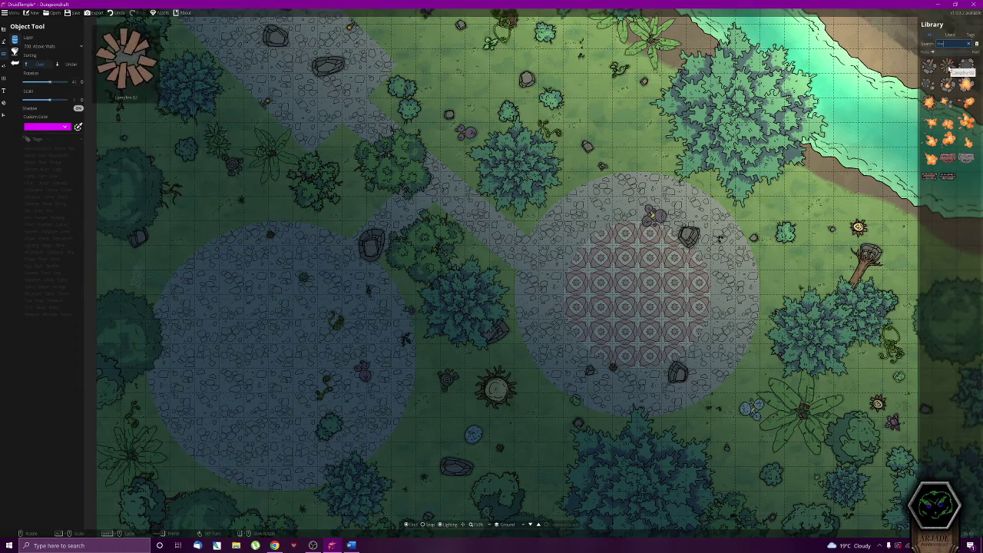
click(949, 67)
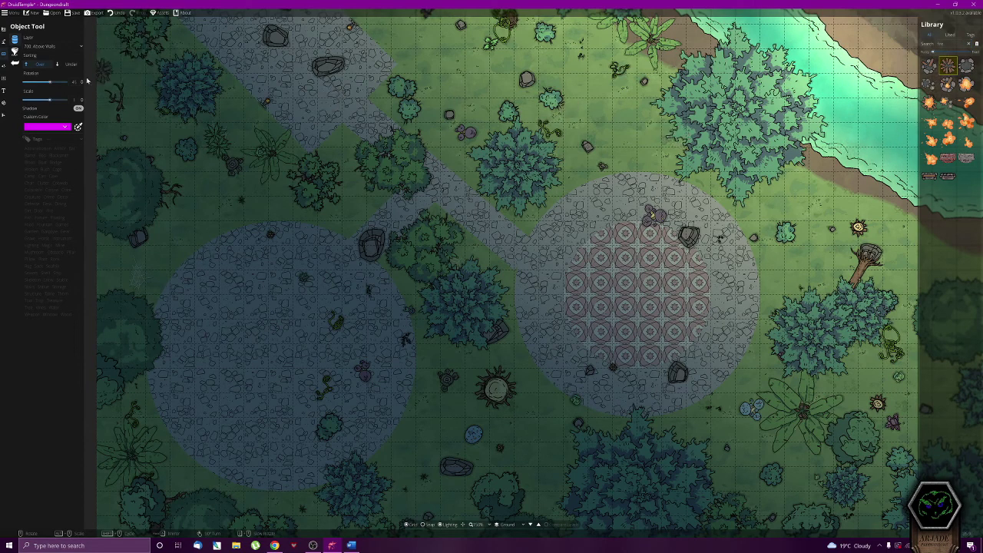
drag(61, 102, 65, 100)
drag(65, 101, 50, 103)
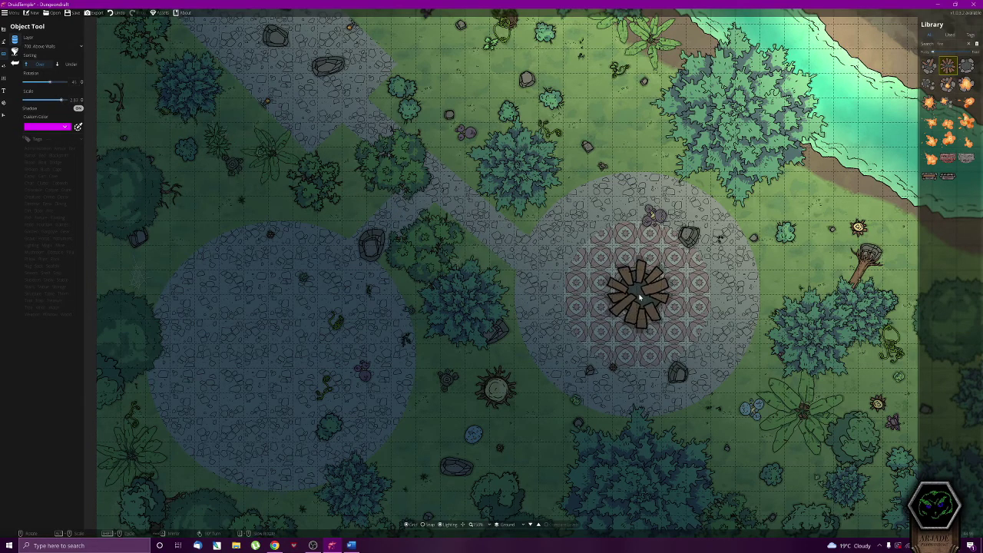
Choose a fire asset and place the flames on the centre of the campfire
click(948, 121)
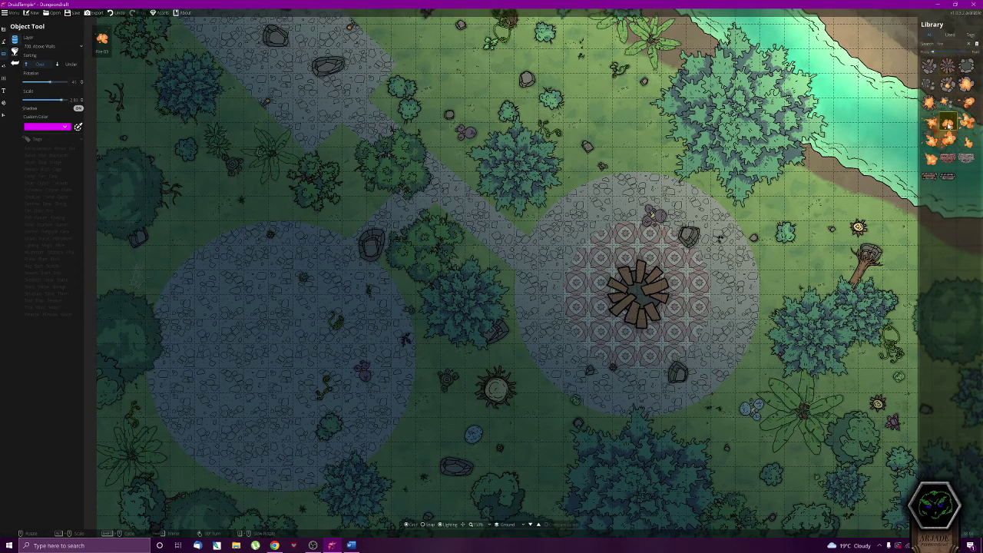
click(930, 102)
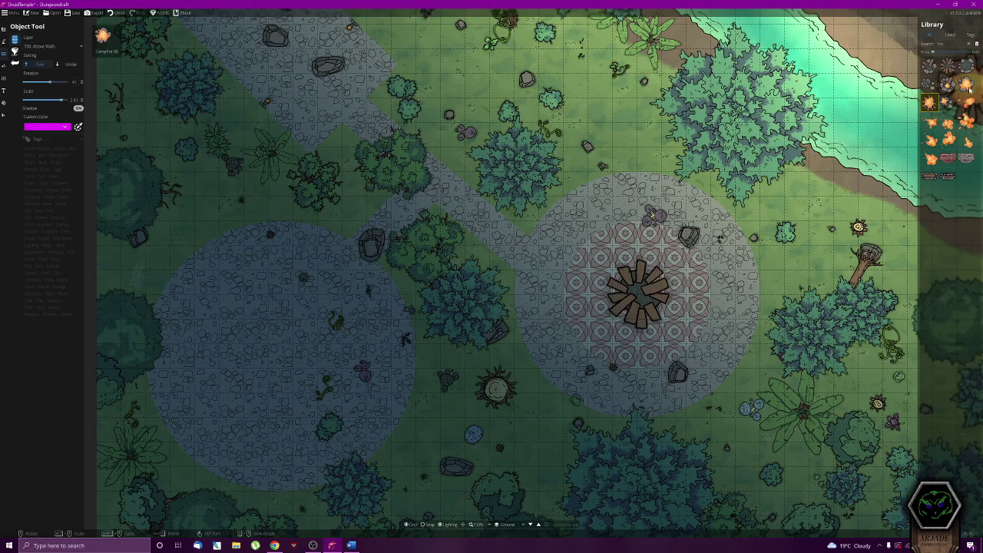
click(930, 120)
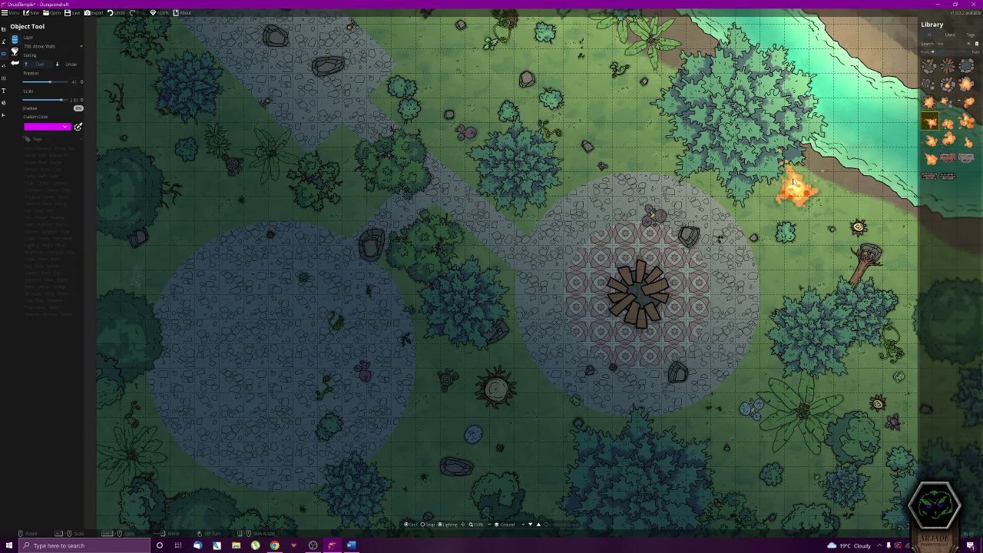
click(640, 280)
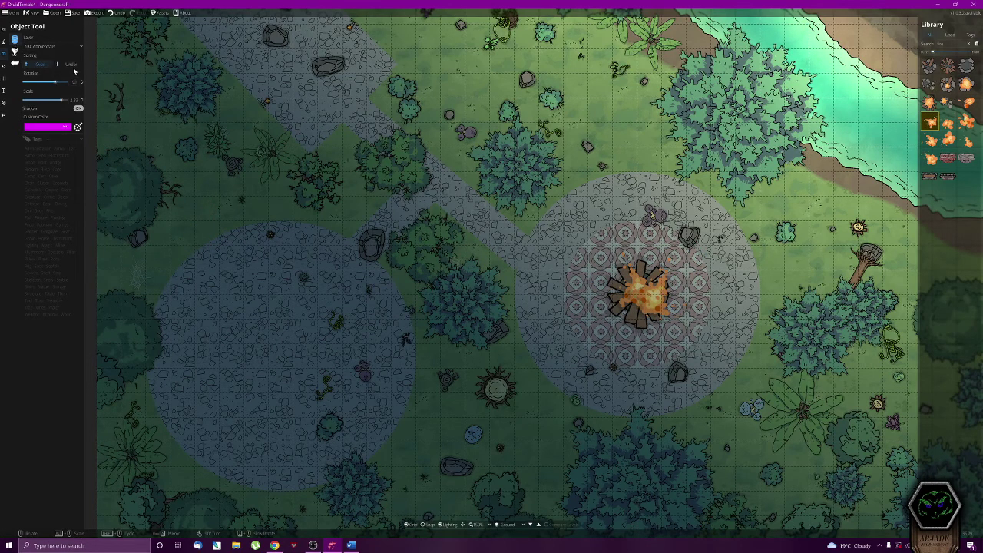
click(5, 69)
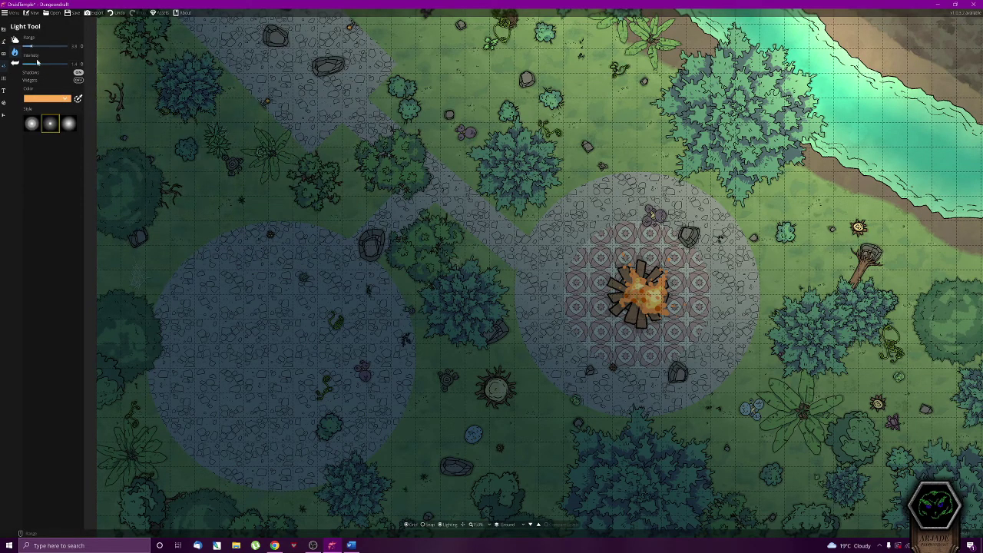
Raise the light intensity and place a bright light on the campfire
drag(44, 64, 60, 65)
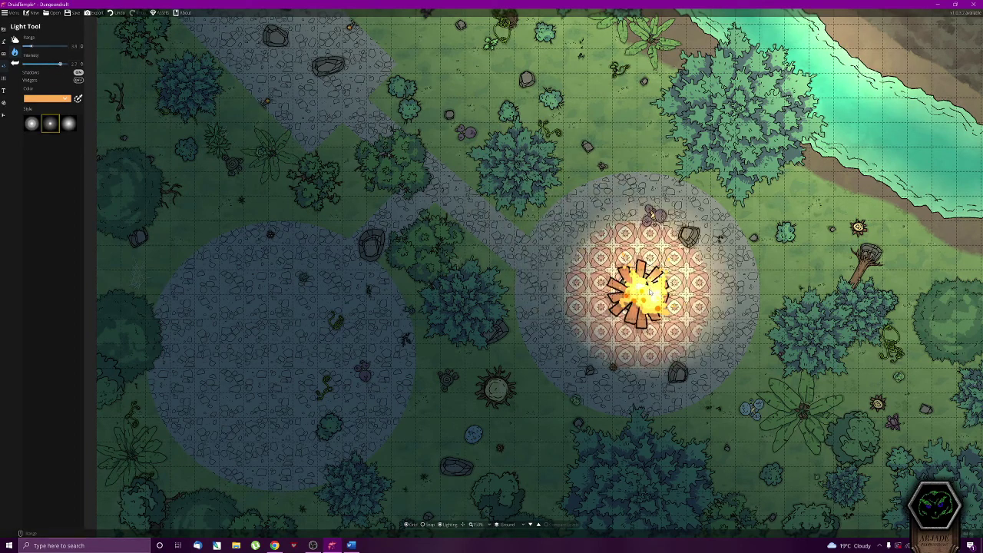
click(642, 295)
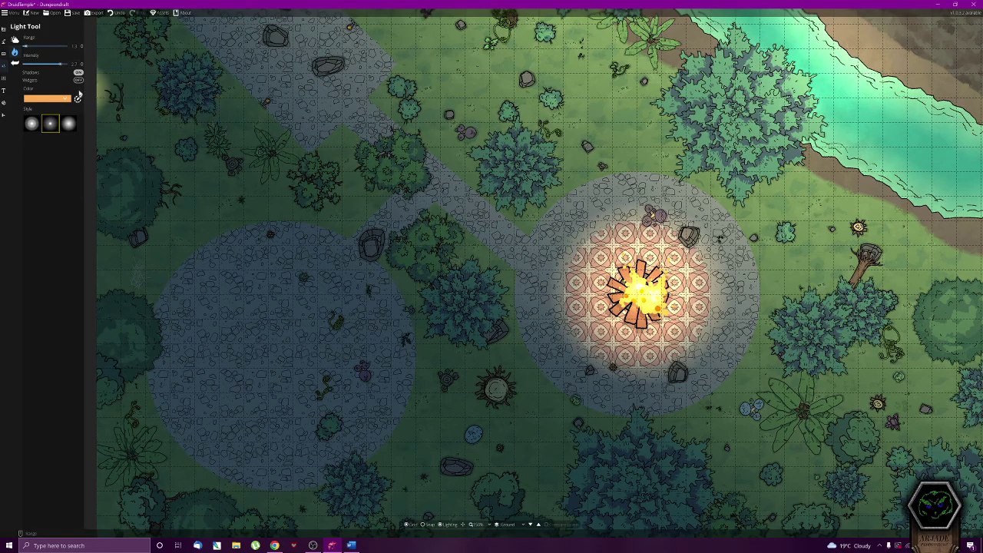
scroll(215, 92, up, 1)
Lower the intensity and add small lights to the six lanterns along the stone path
drag(60, 63, 44, 65)
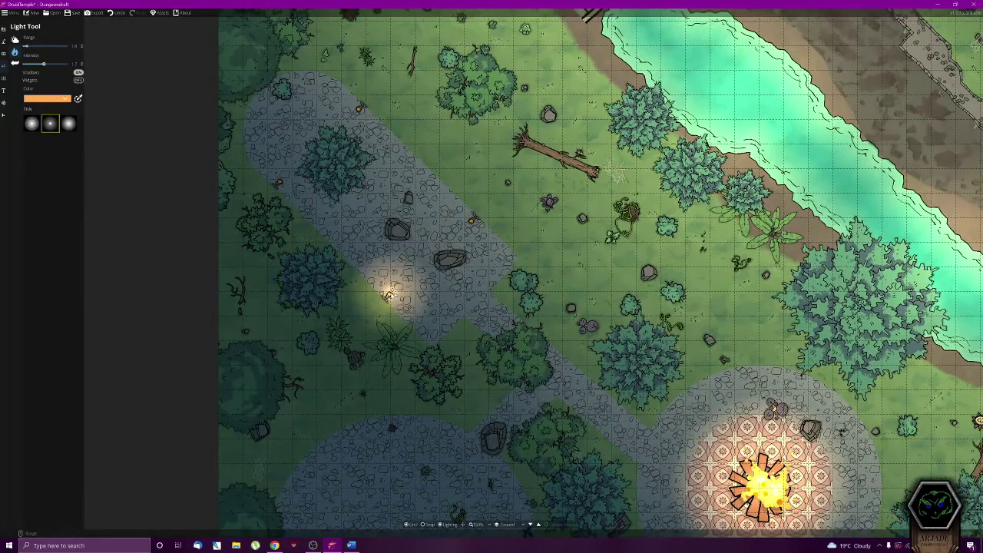
click(390, 296)
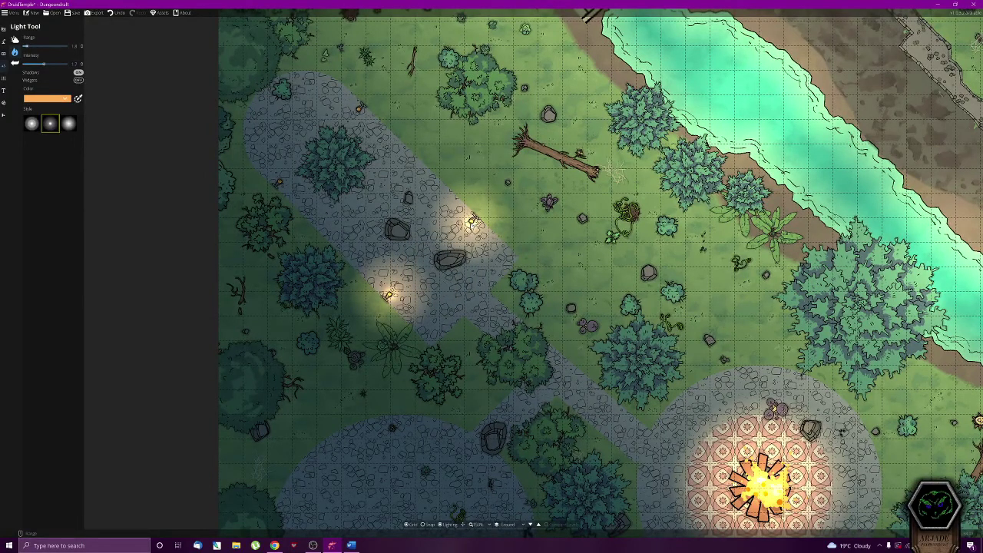
click(472, 221)
click(359, 107)
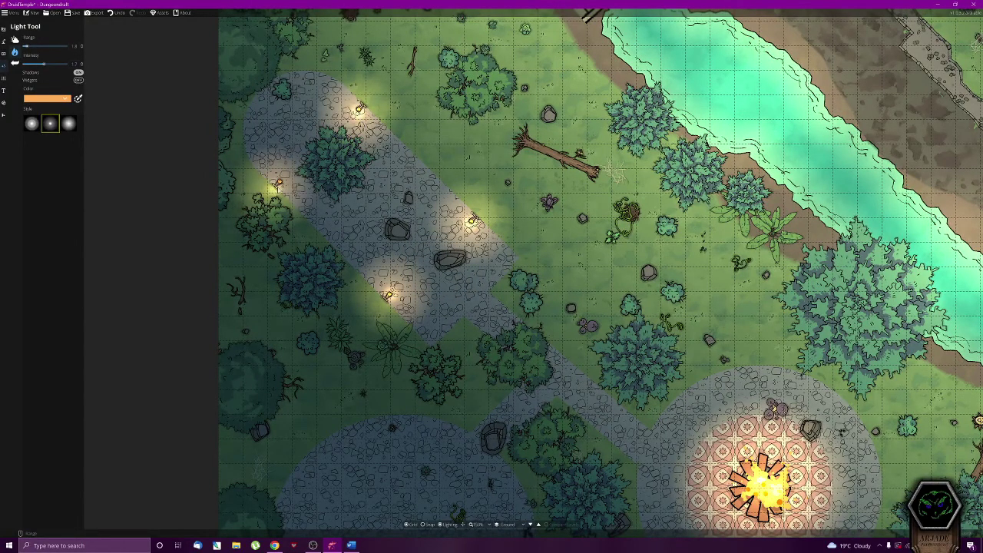
click(278, 182)
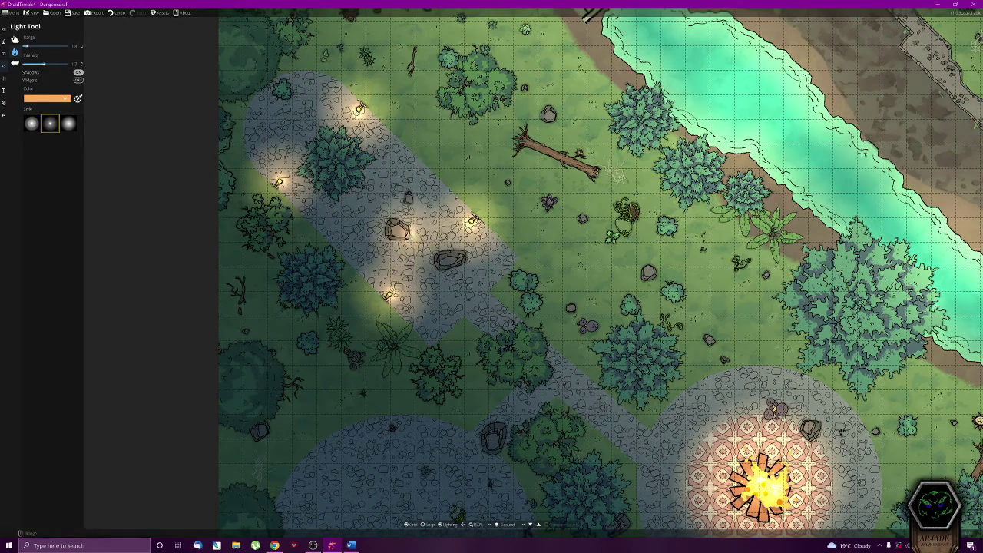
scroll(470, 197, down, 5)
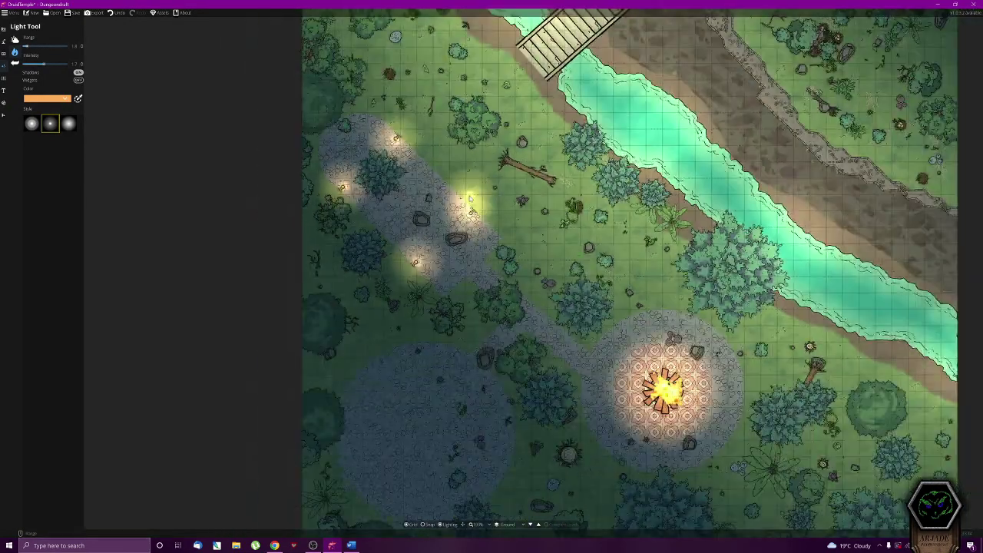
click(470, 198)
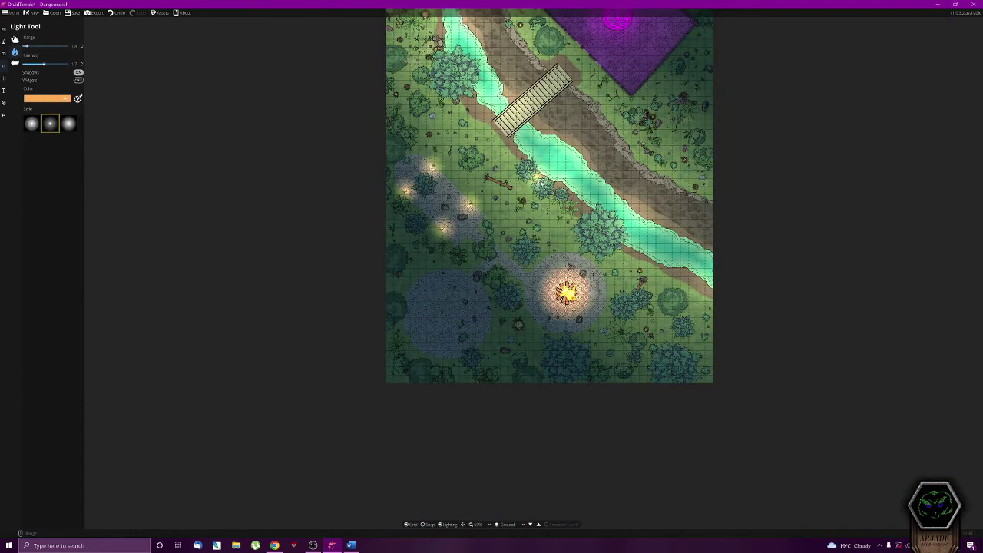
click(547, 190)
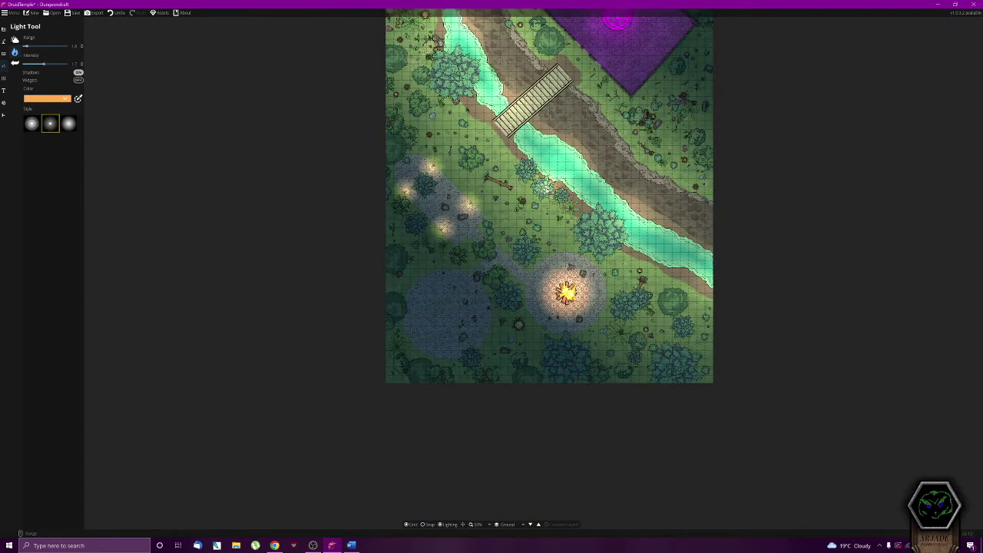
drag(587, 143, 536, 227)
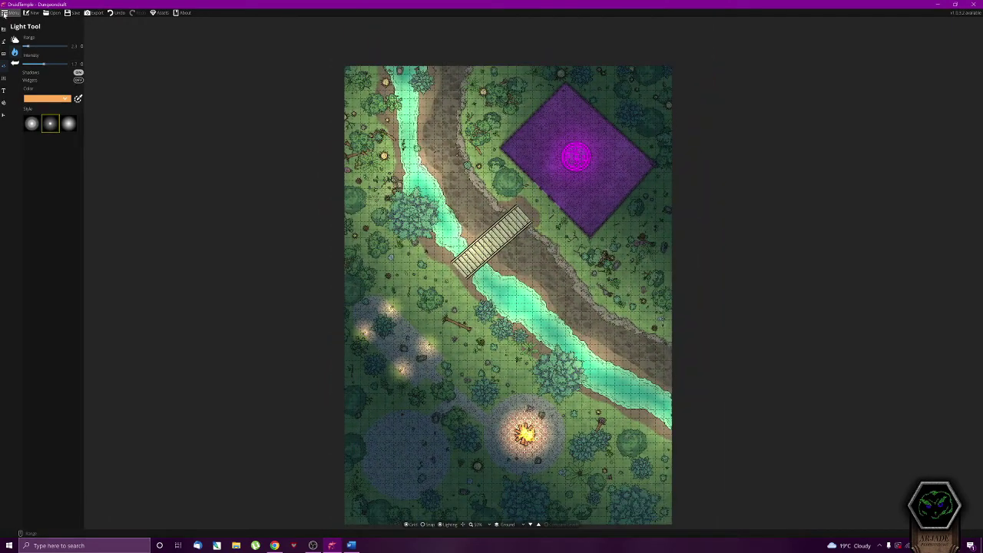
click(96, 14)
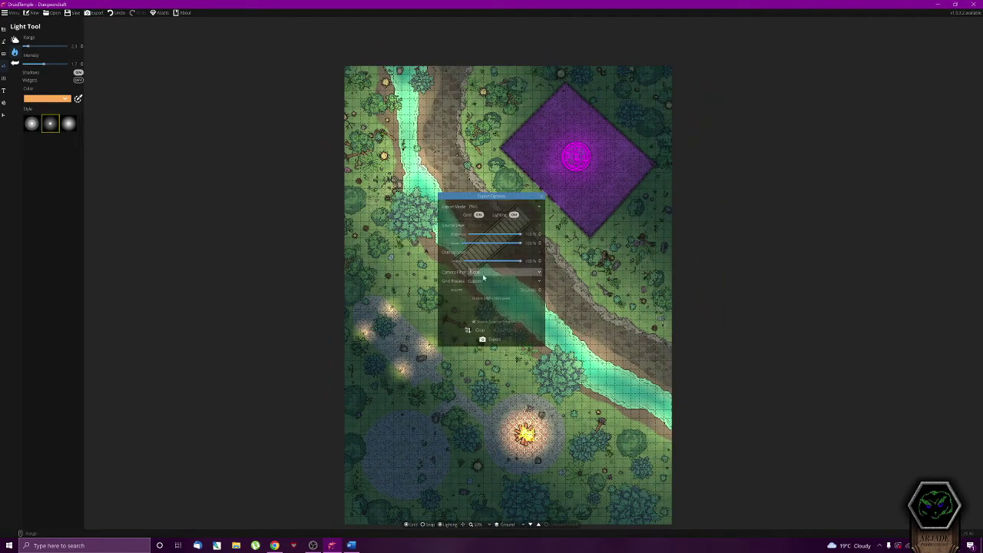
Keep PNG format and preview the export with lighting, grid, Printer Friendly filter and brightness variations
click(482, 208)
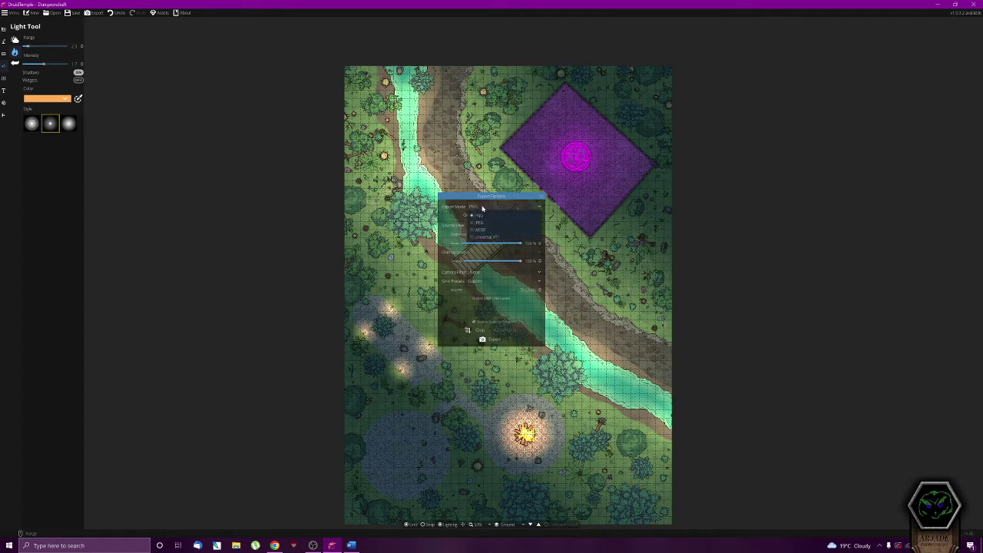
click(478, 215)
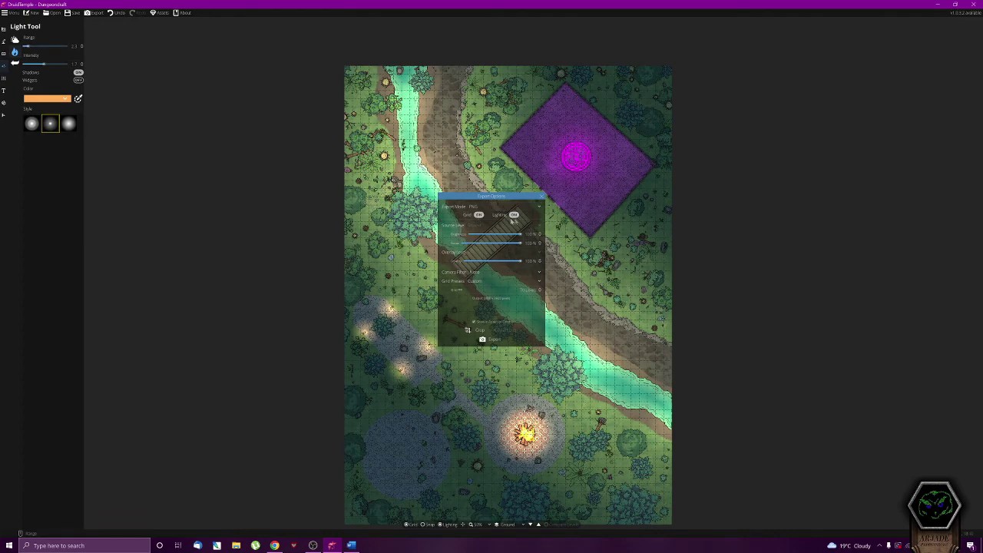
click(514, 216)
click(514, 216)
click(495, 273)
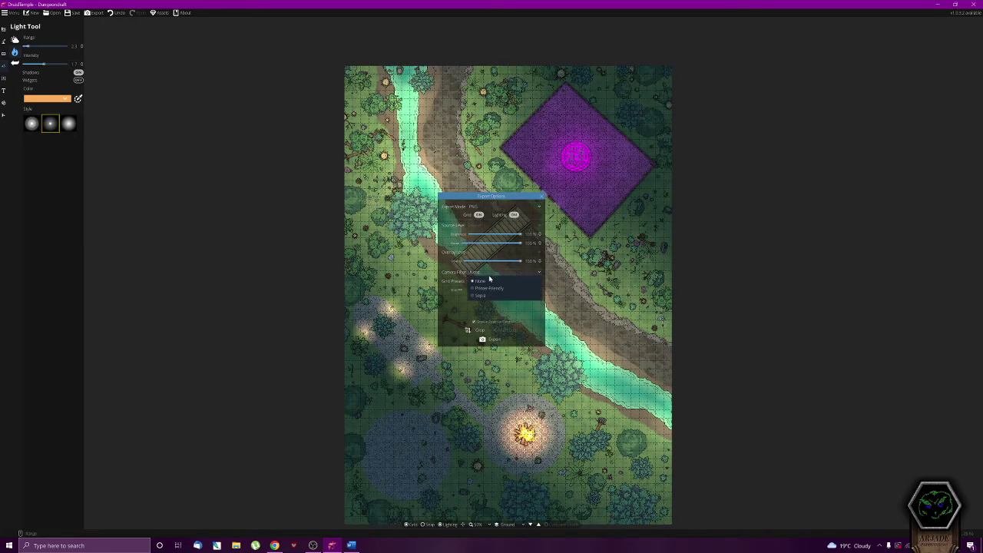
click(492, 285)
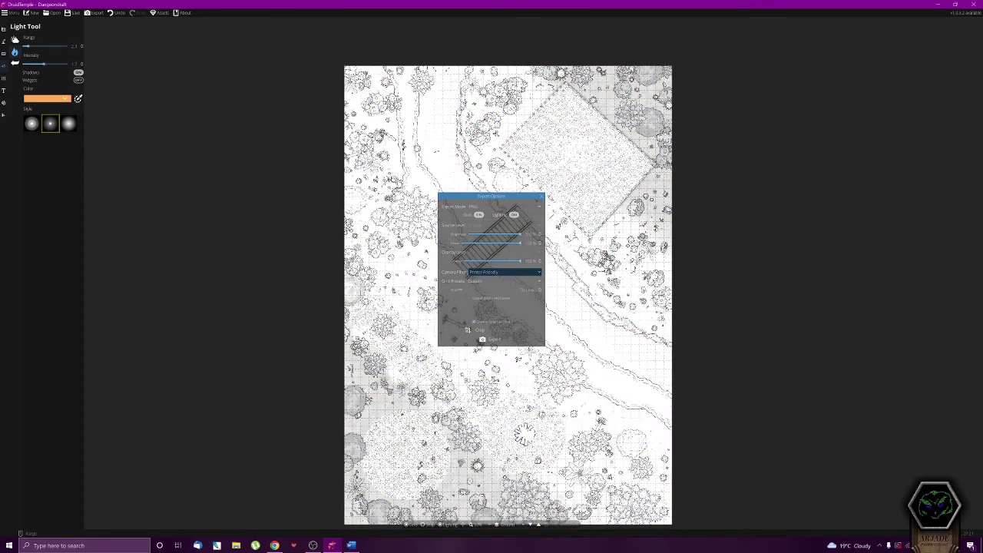
click(514, 216)
click(478, 216)
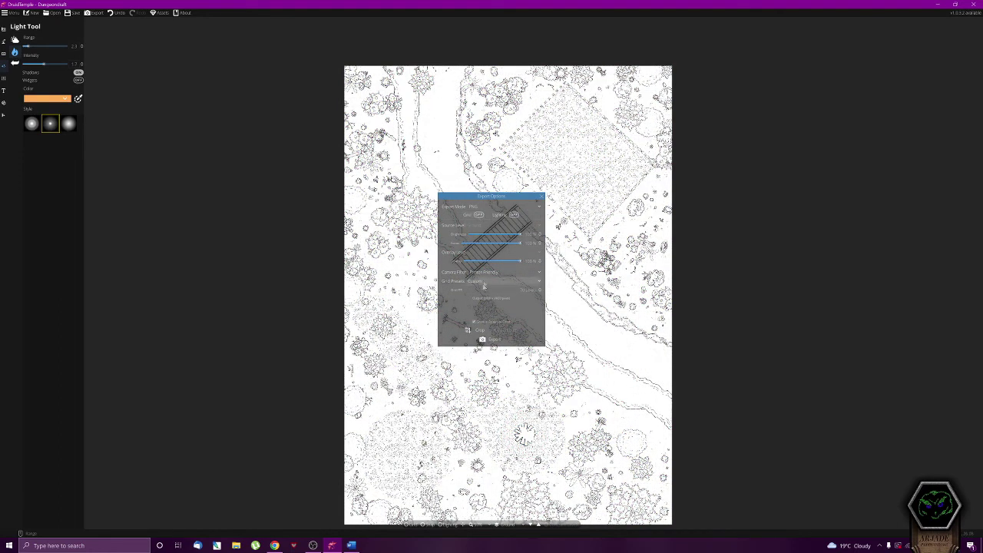
click(487, 235)
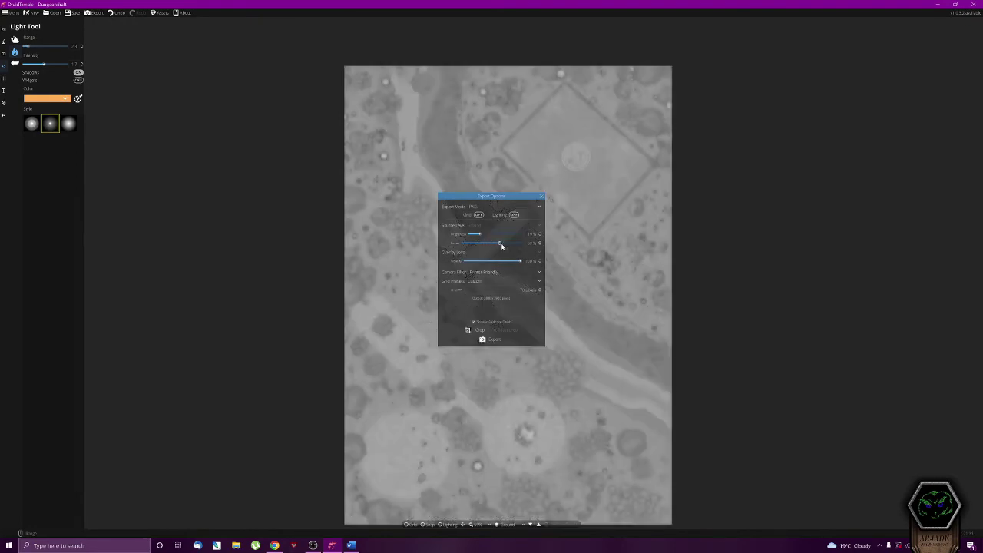
drag(508, 262, 537, 267)
click(473, 234)
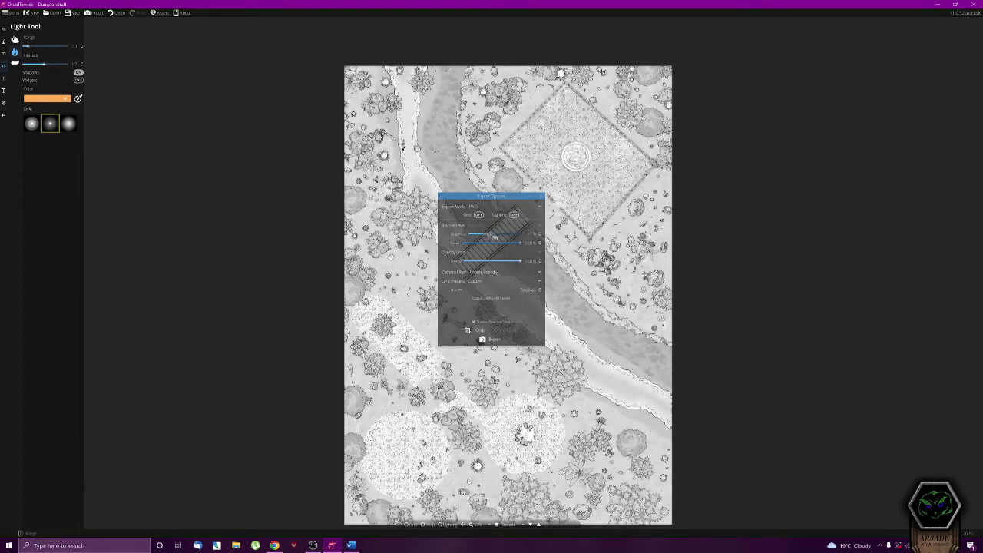
click(479, 235)
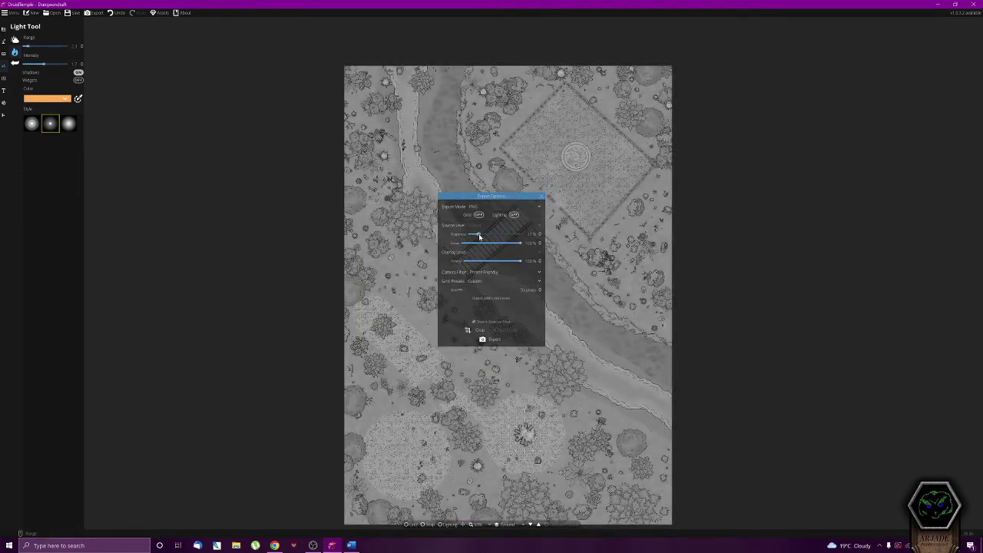
Try the Best Quality, Optimal Halved and Commercial Print grid presets, returning to Custom
click(490, 281)
click(485, 298)
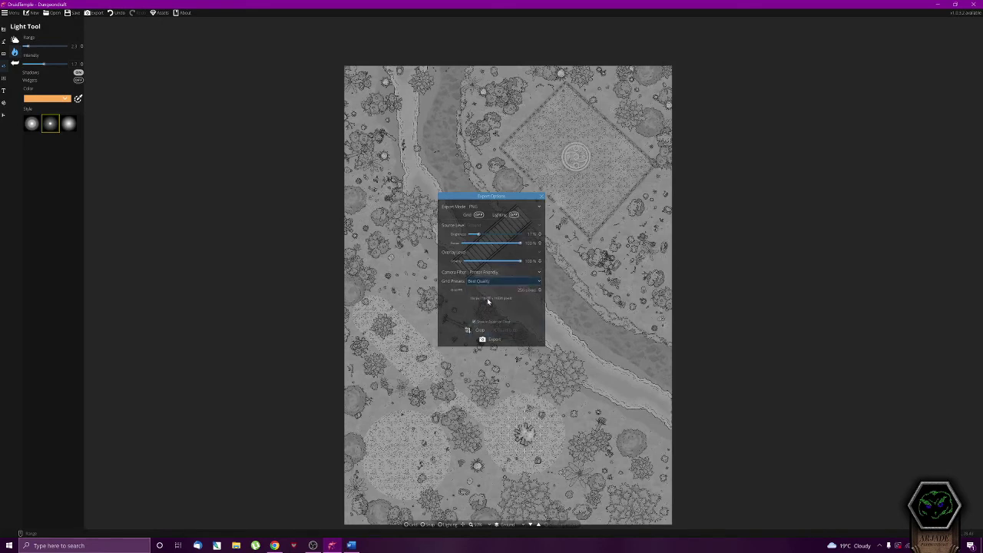
click(479, 215)
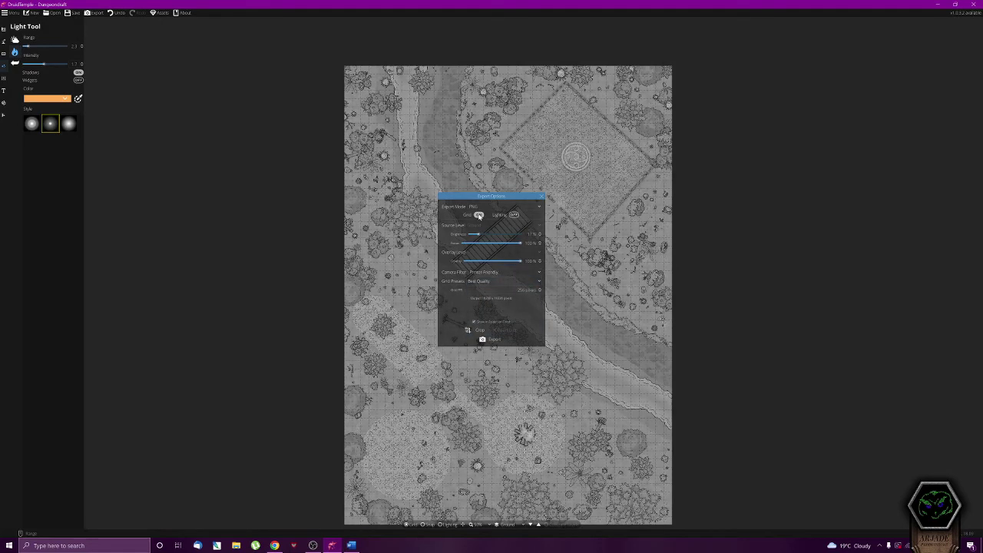
click(490, 281)
click(497, 306)
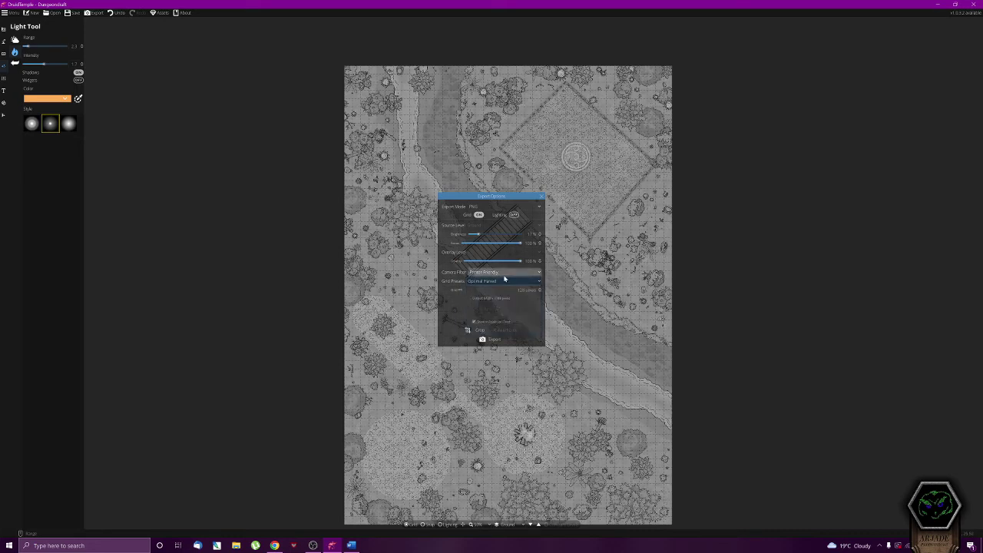
click(490, 281)
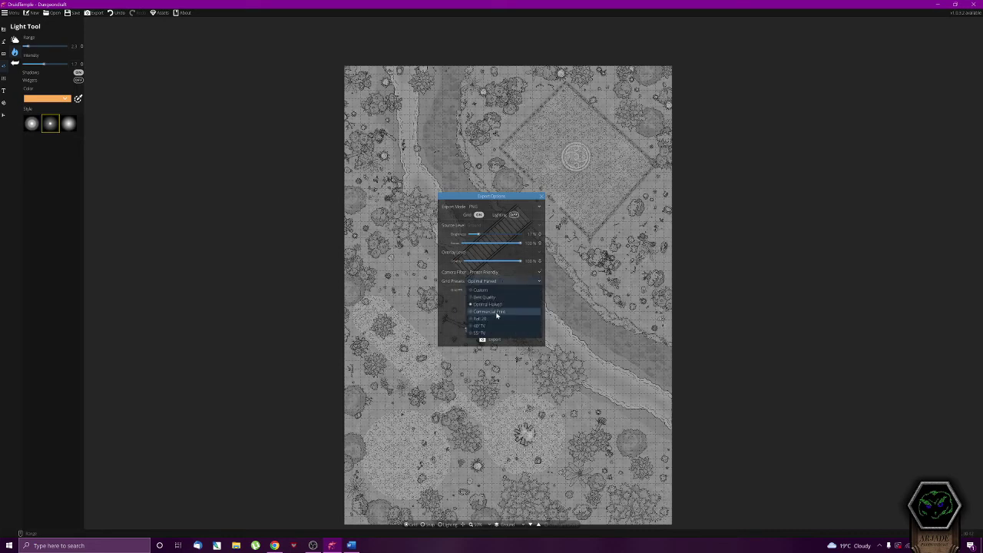
click(496, 312)
click(490, 282)
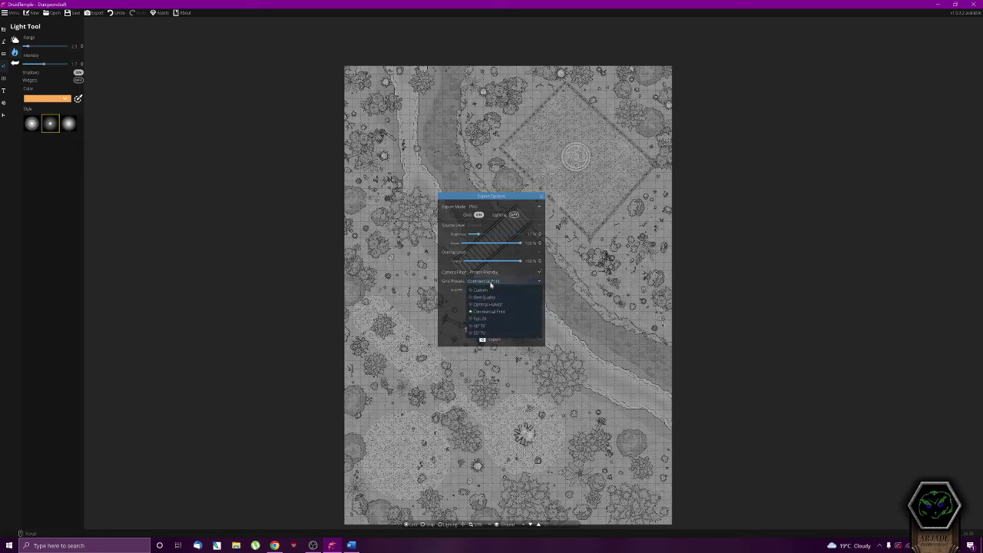
click(487, 290)
Preview Sepia, then settle on lighting on with the Printer-Friendly filter and a Custom grid preset
click(495, 272)
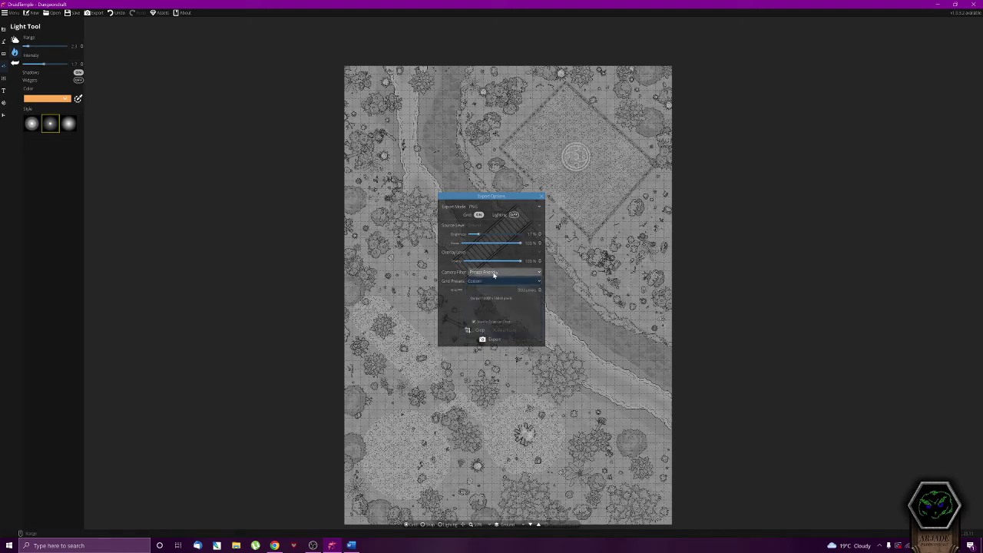
click(489, 298)
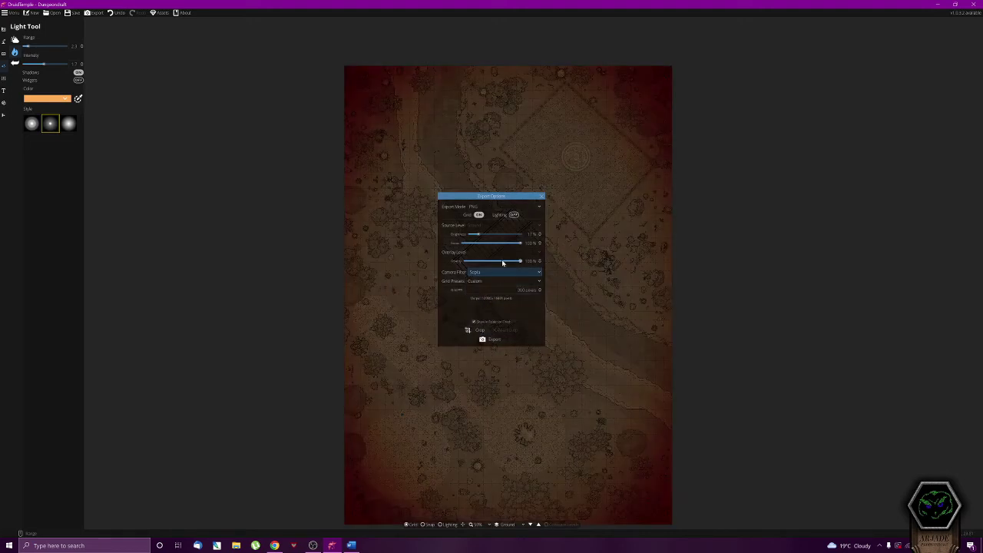
drag(477, 234, 492, 236)
click(496, 272)
click(493, 279)
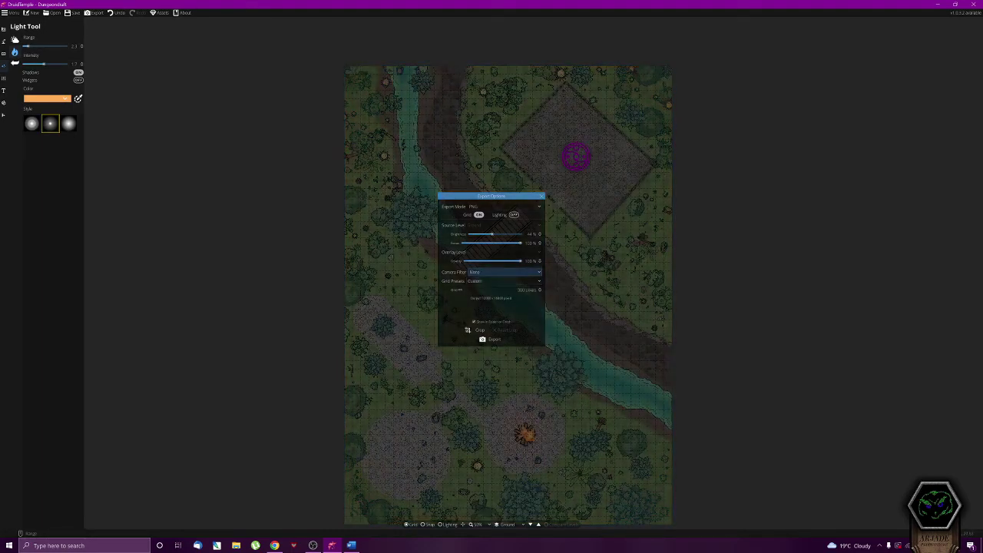
click(514, 215)
click(491, 272)
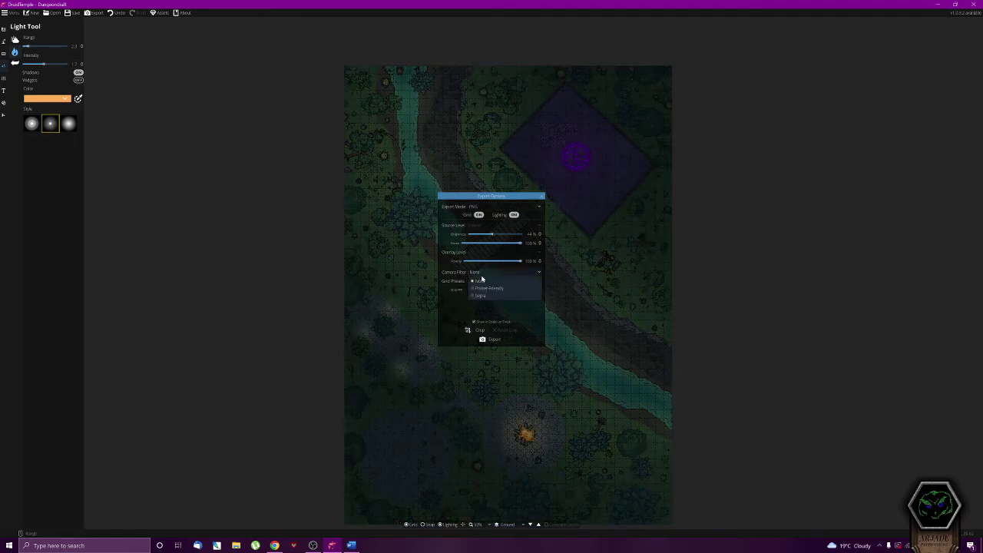
click(487, 288)
click(491, 289)
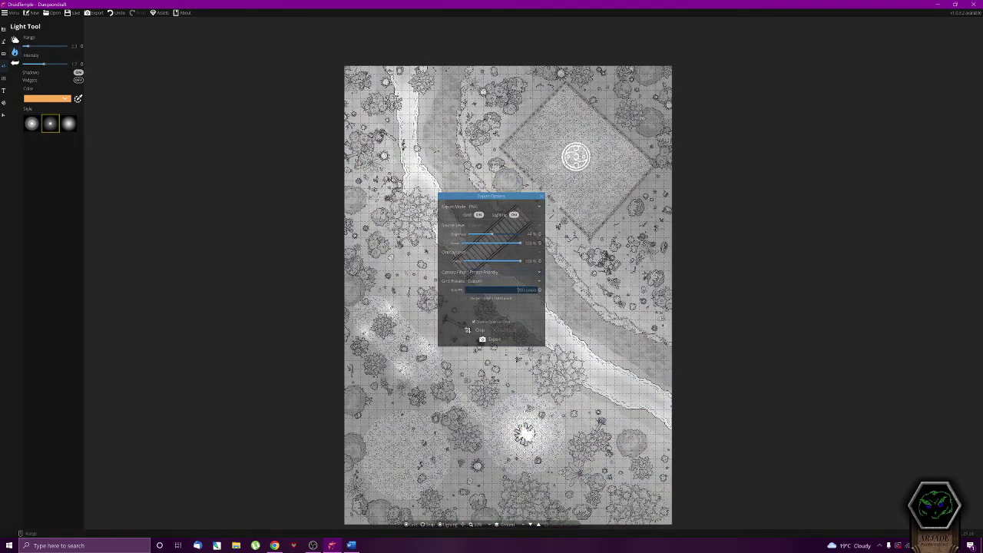
click(496, 281)
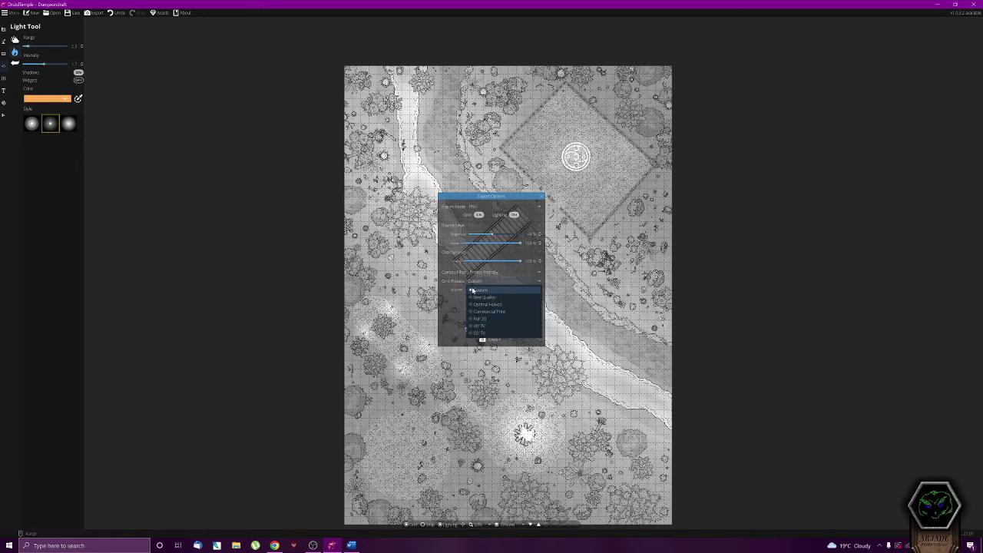
click(472, 291)
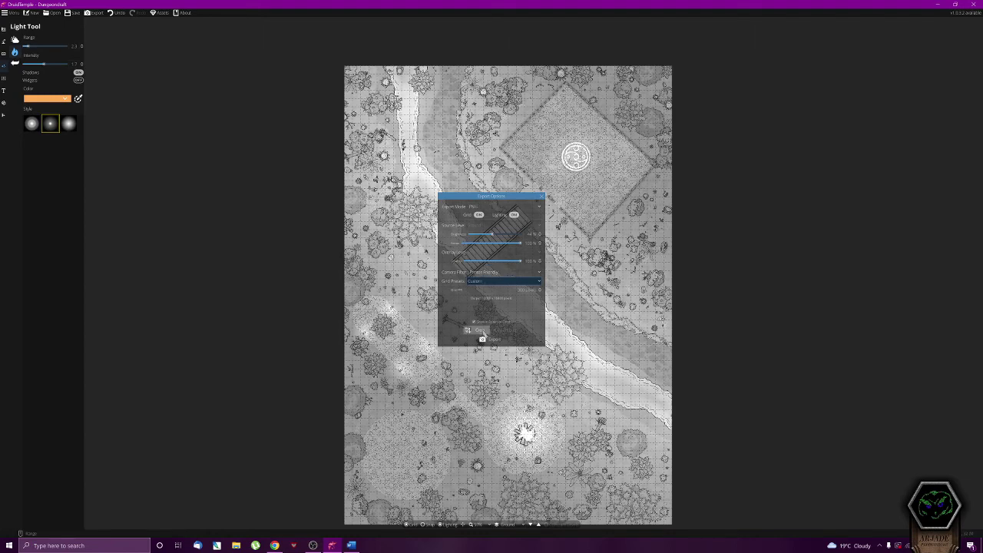
click(503, 272)
Set the camera filter to None and attempt the export, dismissing the resulting video-memory error
click(485, 282)
click(490, 339)
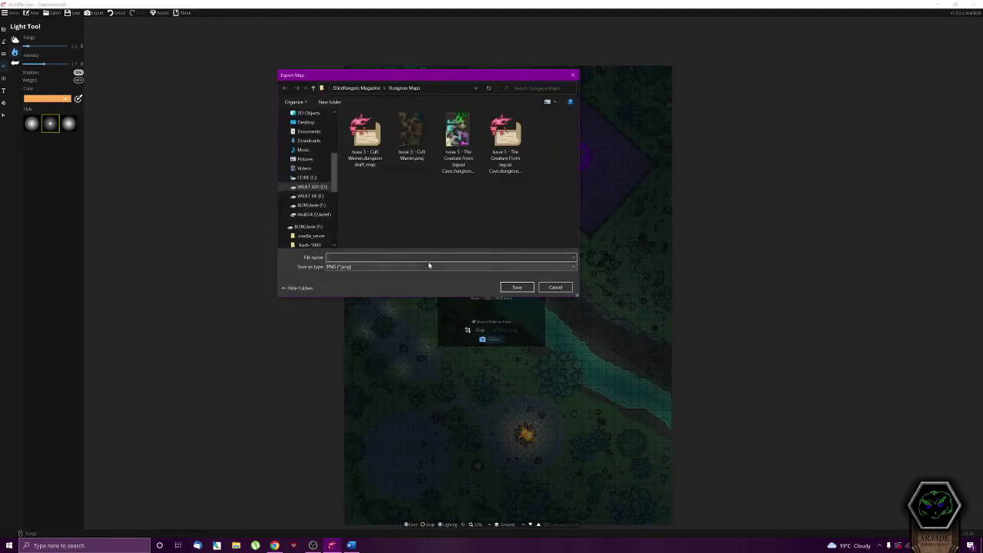
text(Dungeondr)
key(Return)
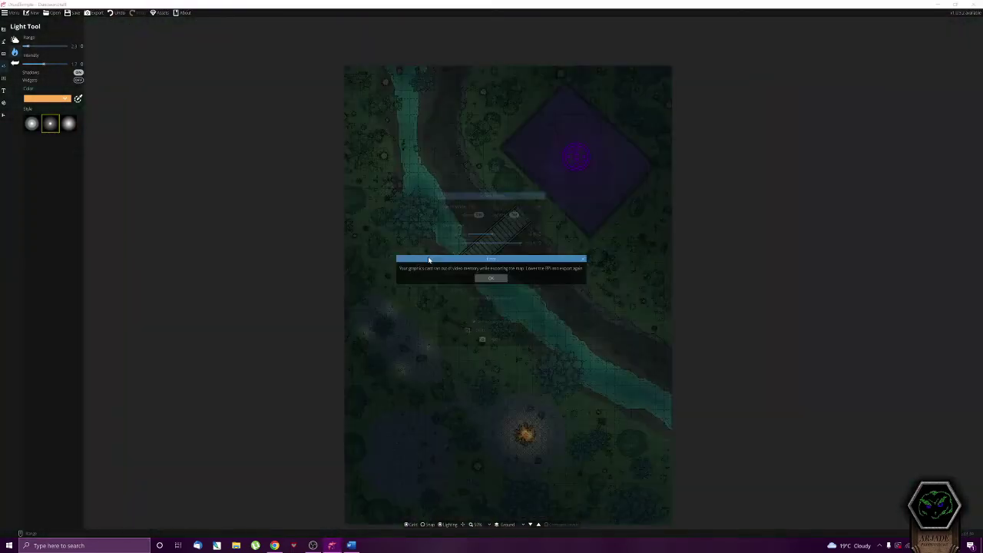
key(super+e)
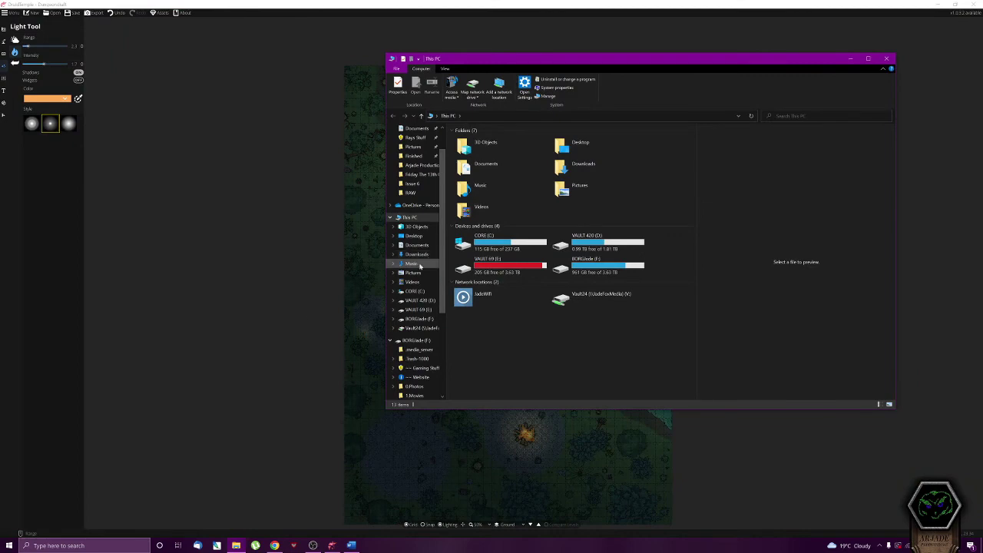
click(306, 317)
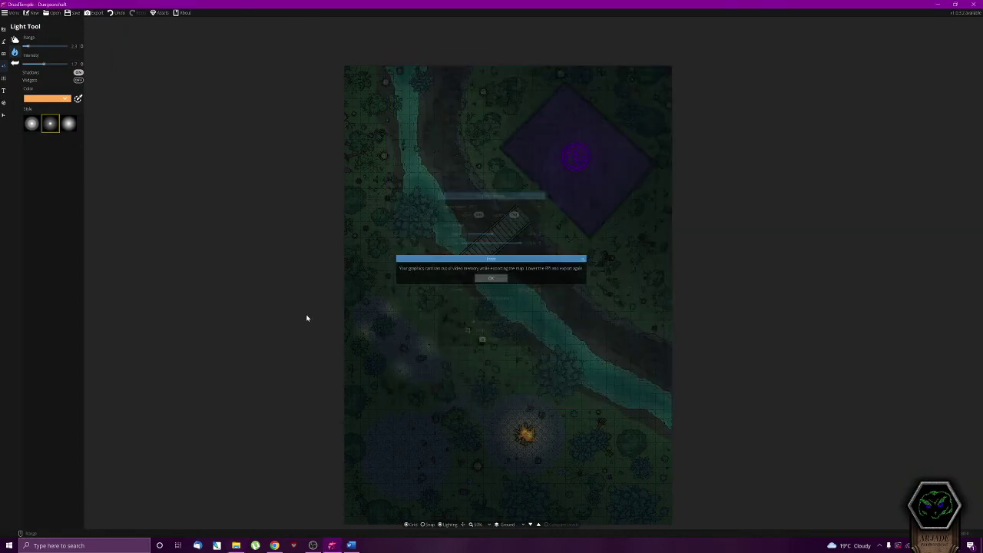
click(490, 280)
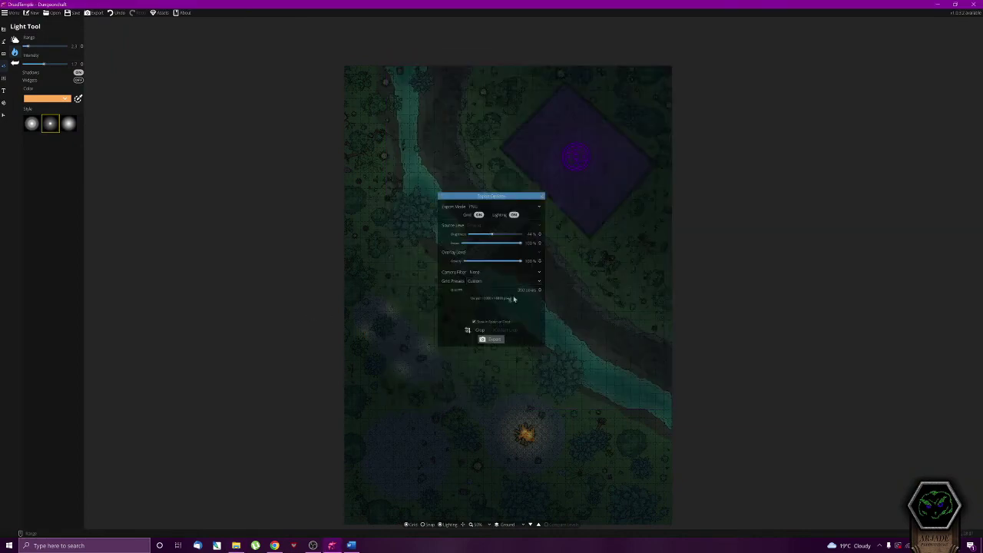
Lower pixels per grid to 50, export again as dungeon test.png, and review the PNG
text(50)
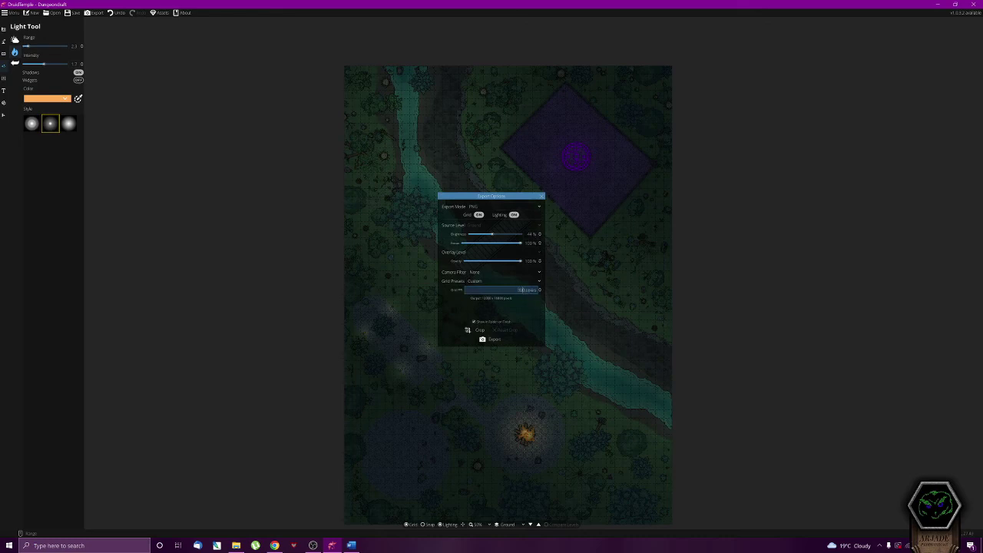
double_click(530, 289)
click(487, 339)
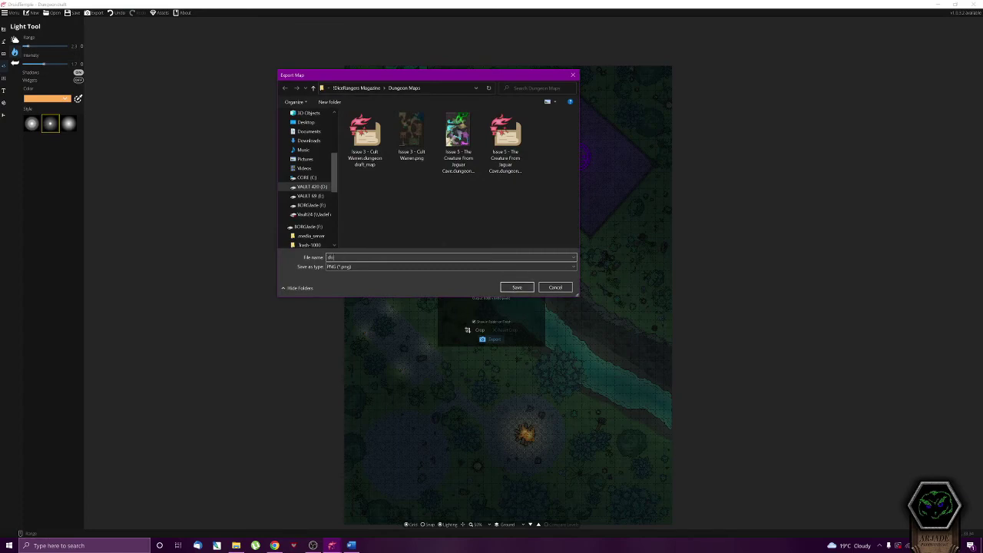
key(Return)
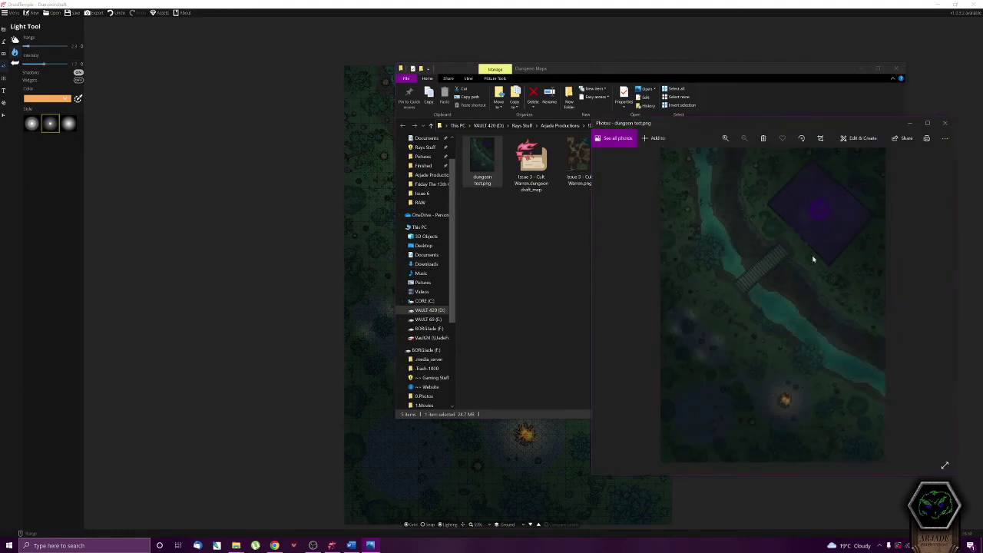
click(945, 123)
click(584, 281)
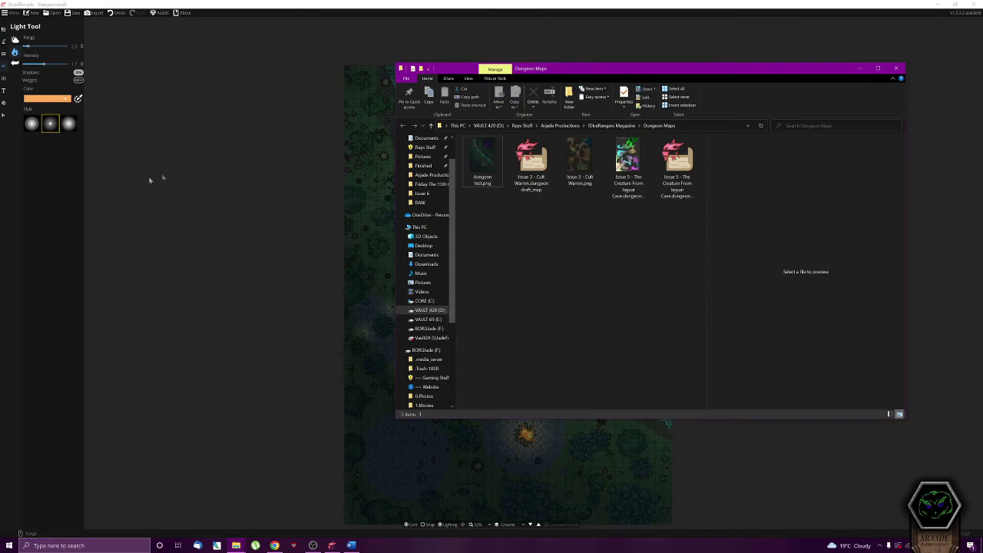
click(143, 80)
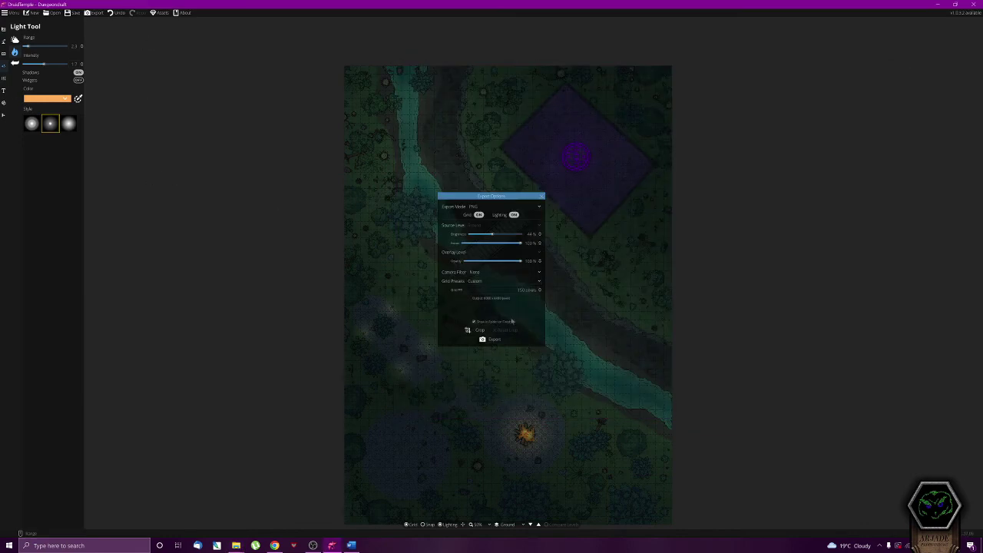
Close Export Options and open the map-wide Map Settings
click(541, 197)
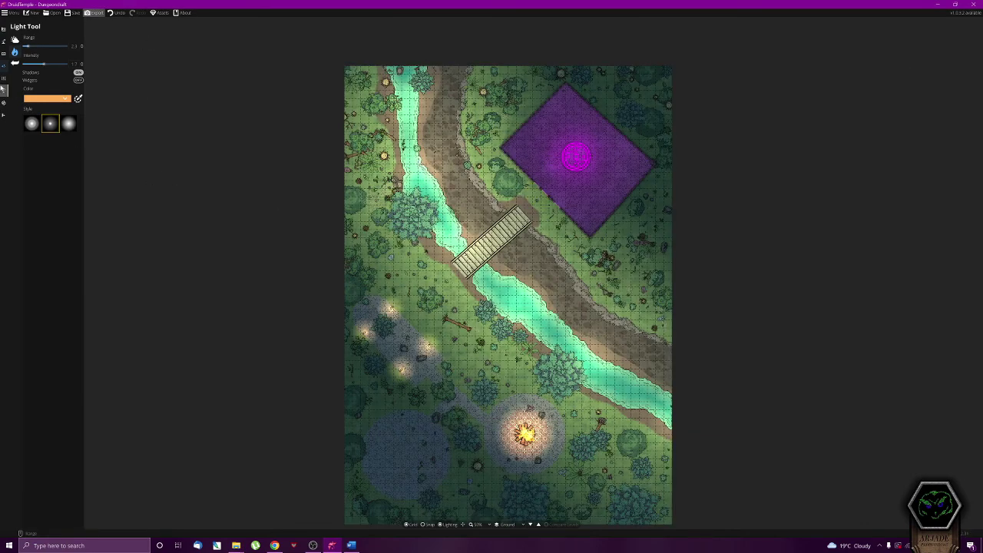
click(3, 80)
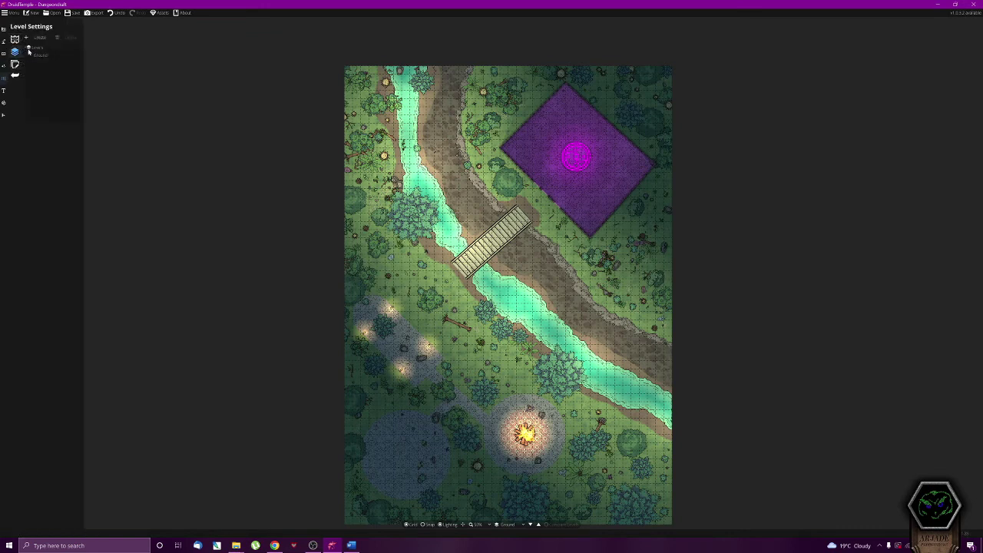
click(17, 40)
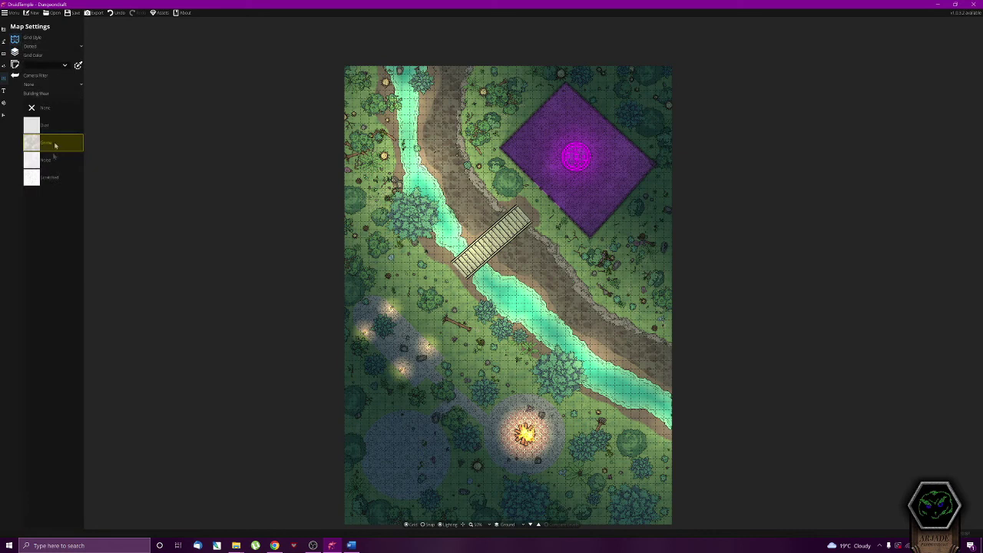
Browse the building, Terrain Brush, Text, Prefabs and Light tool panels
click(3, 43)
click(5, 42)
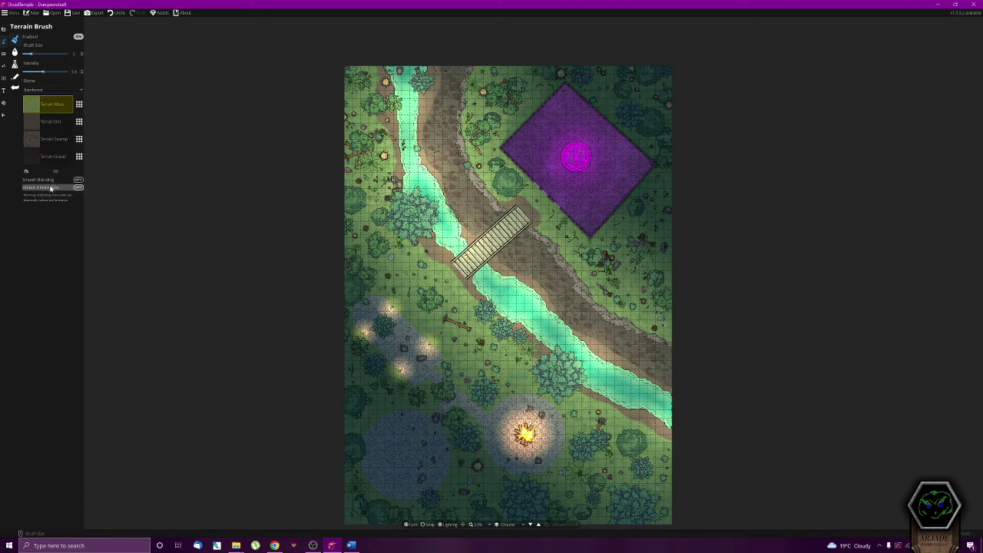
click(4, 91)
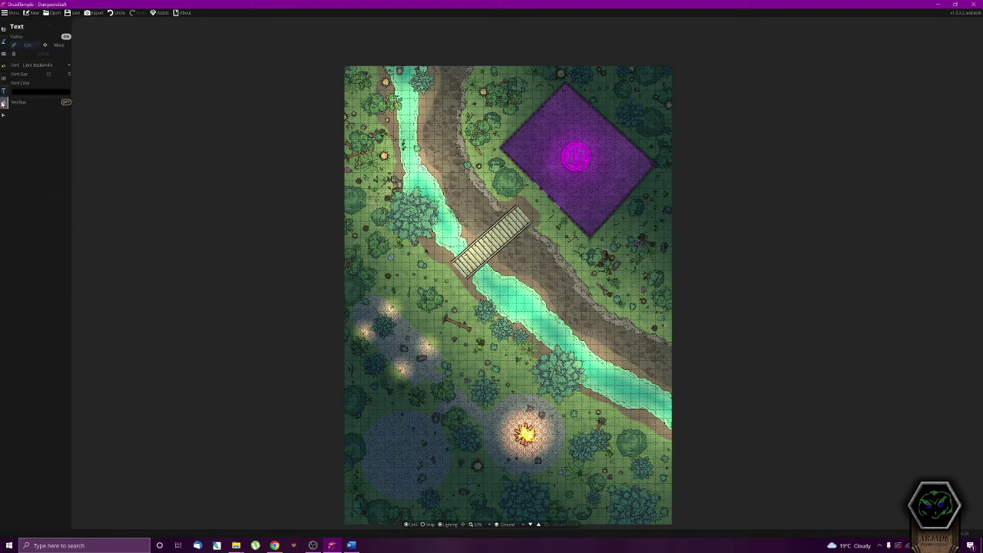
click(4, 103)
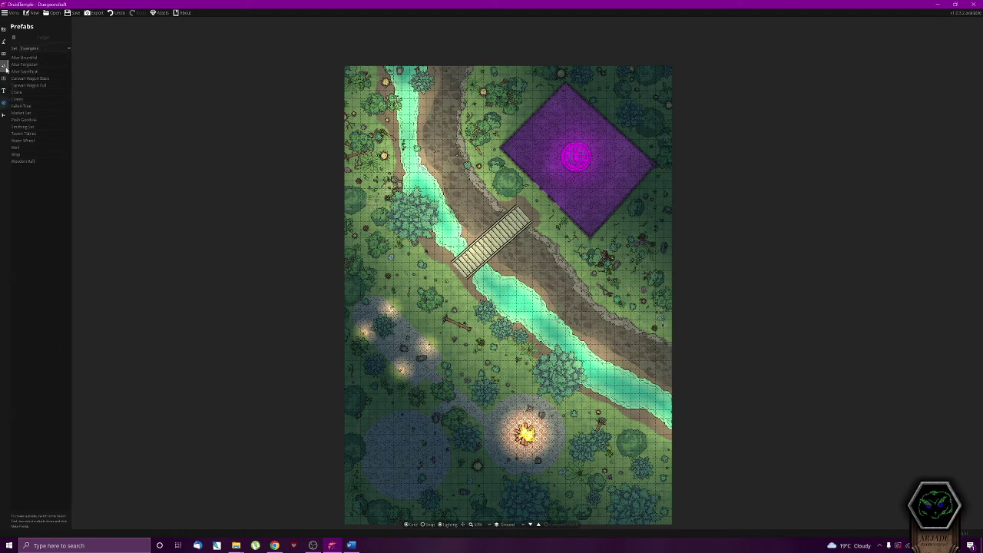
click(4, 66)
Switch to the Object Tool, then bring up the screen recorder window
click(4, 53)
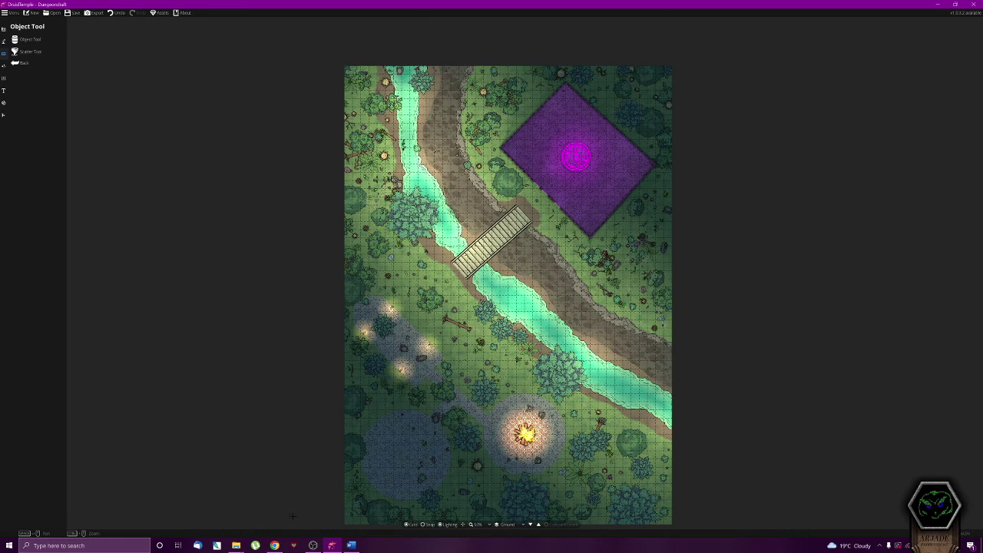
mouse_move(314, 548)
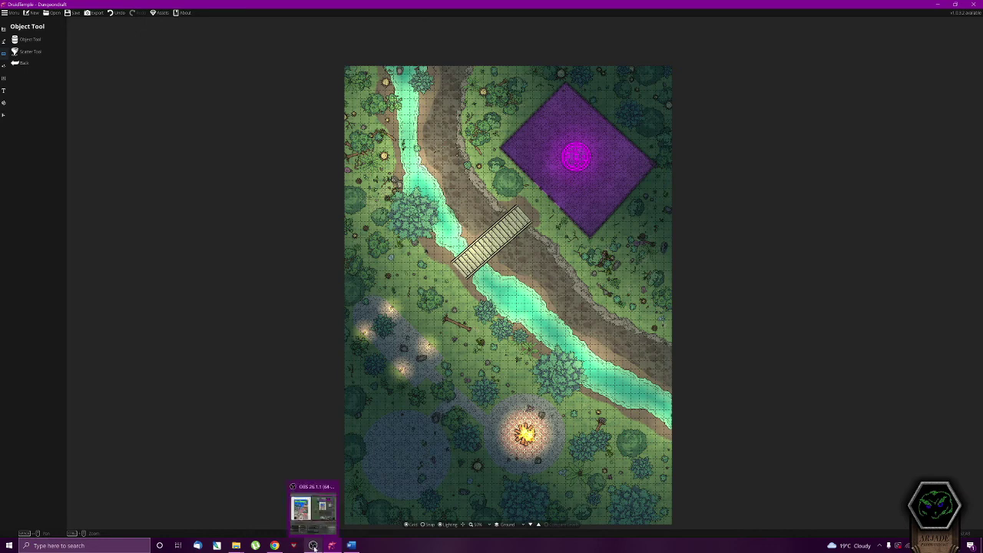
click(314, 548)
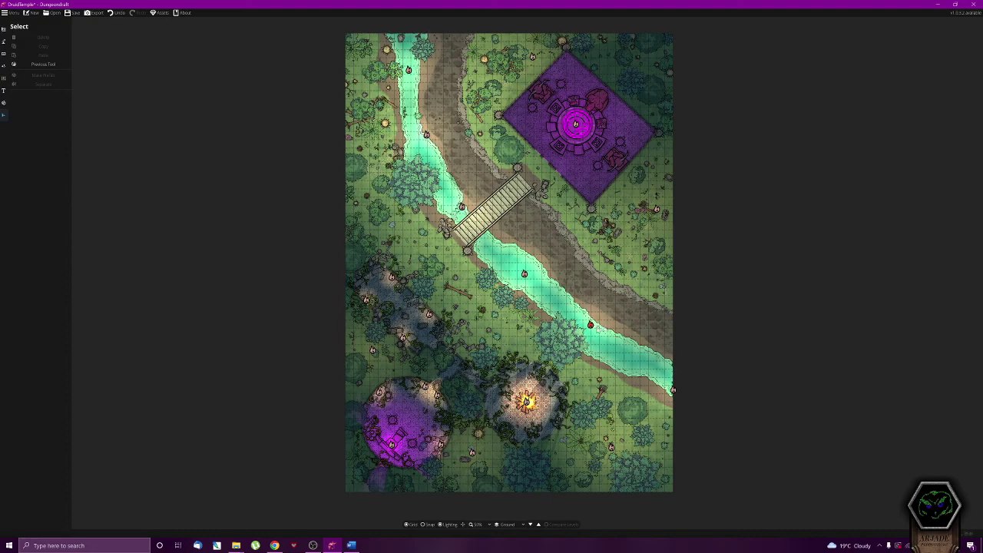
scroll(542, 322, up, 5)
scroll(546, 326, down, 5)
scroll(548, 329, up, 3)
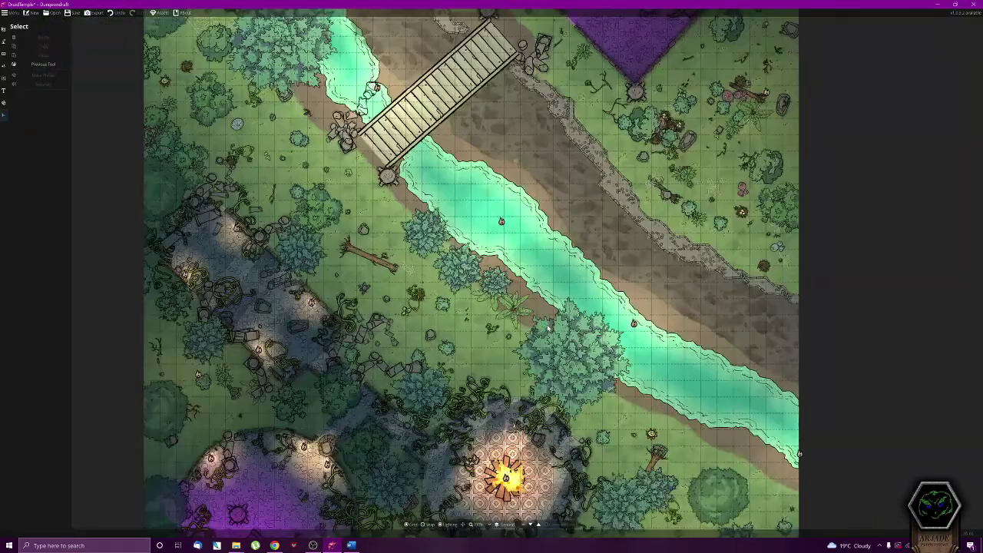
scroll(548, 328, down, 1)
click(569, 74)
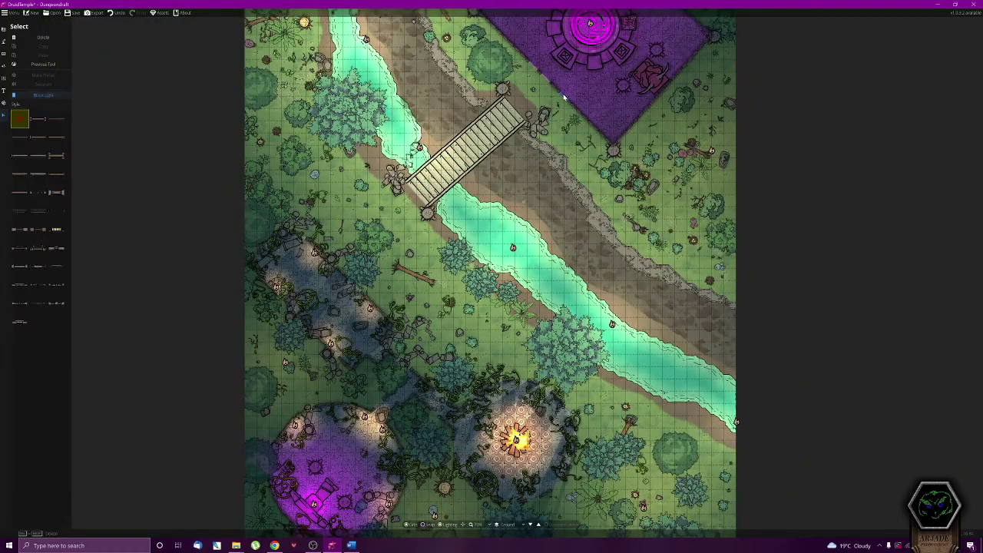
click(38, 95)
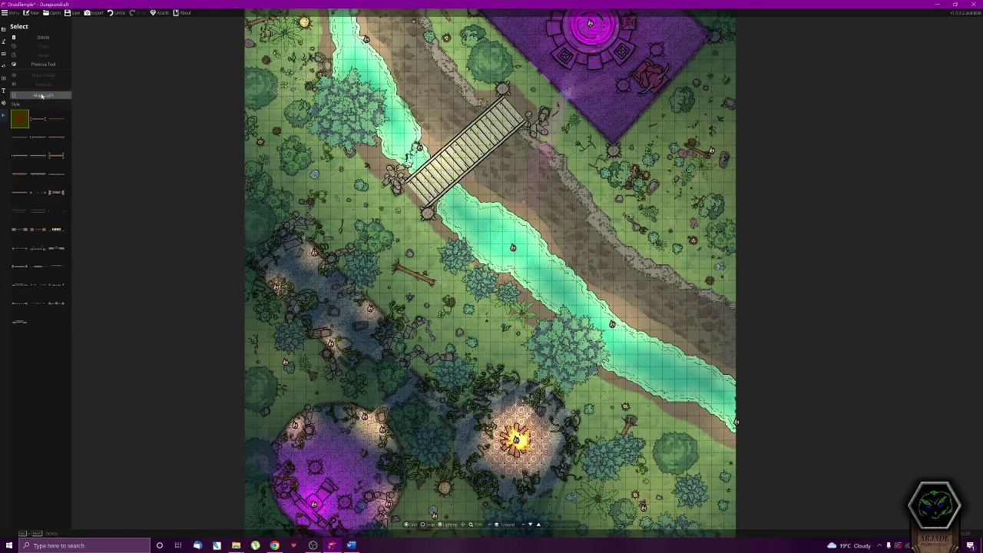
click(62, 95)
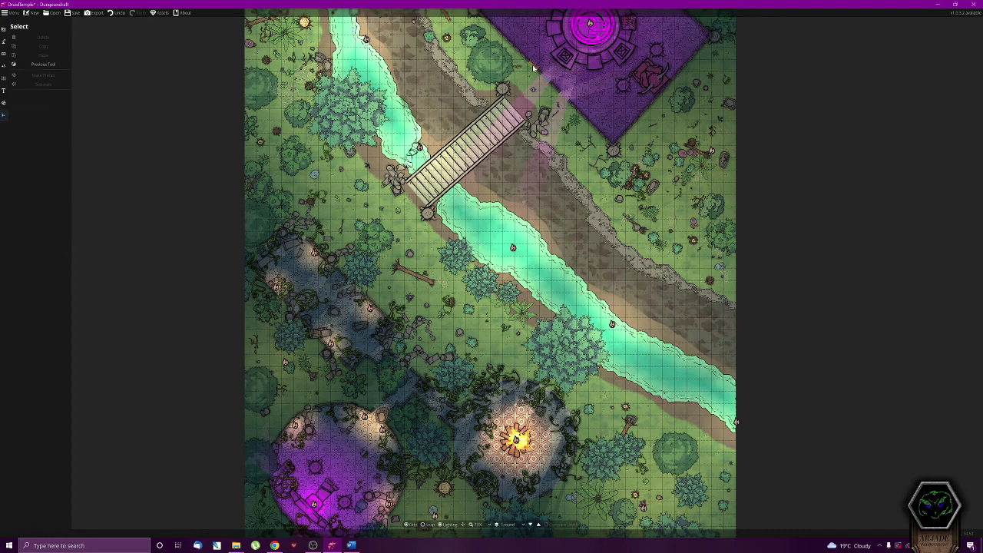
click(36, 96)
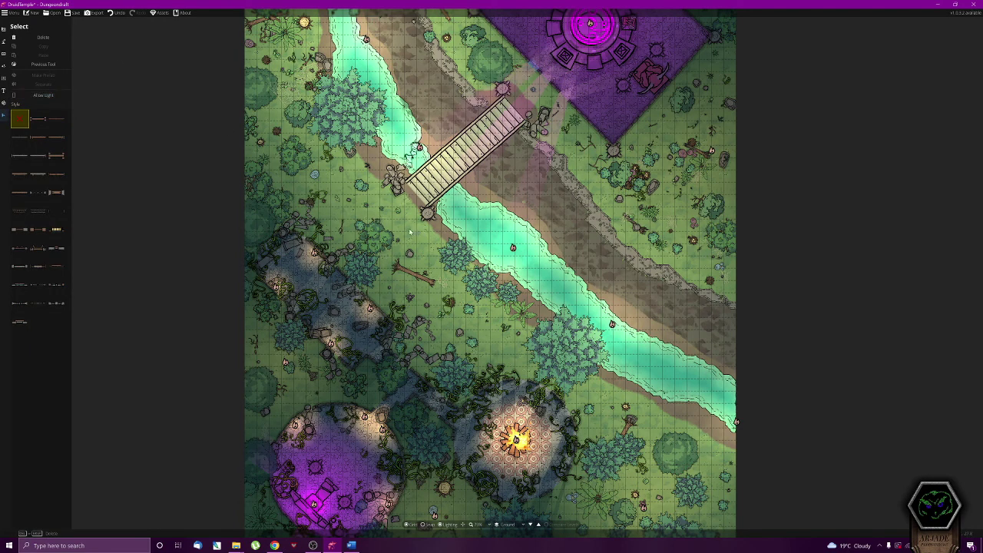
click(56, 96)
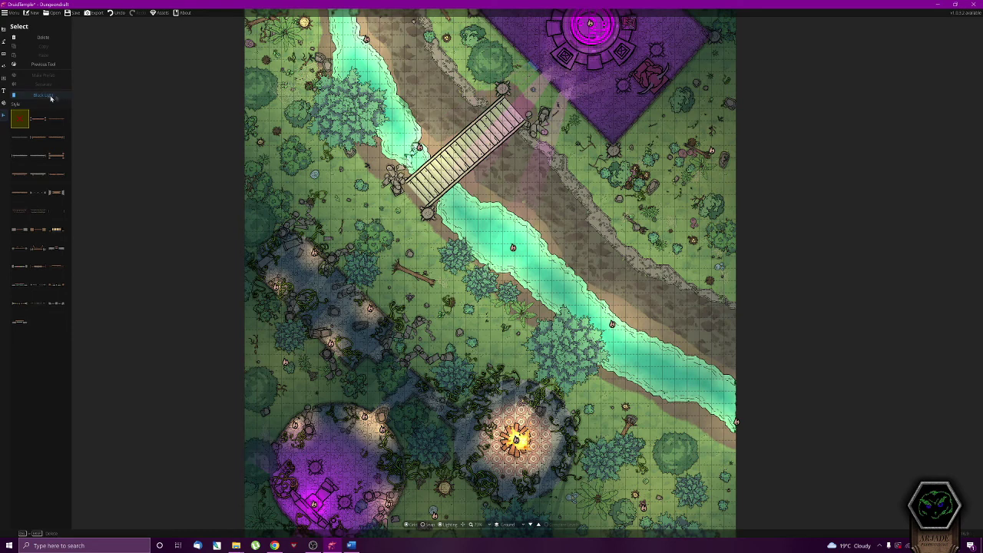
click(583, 146)
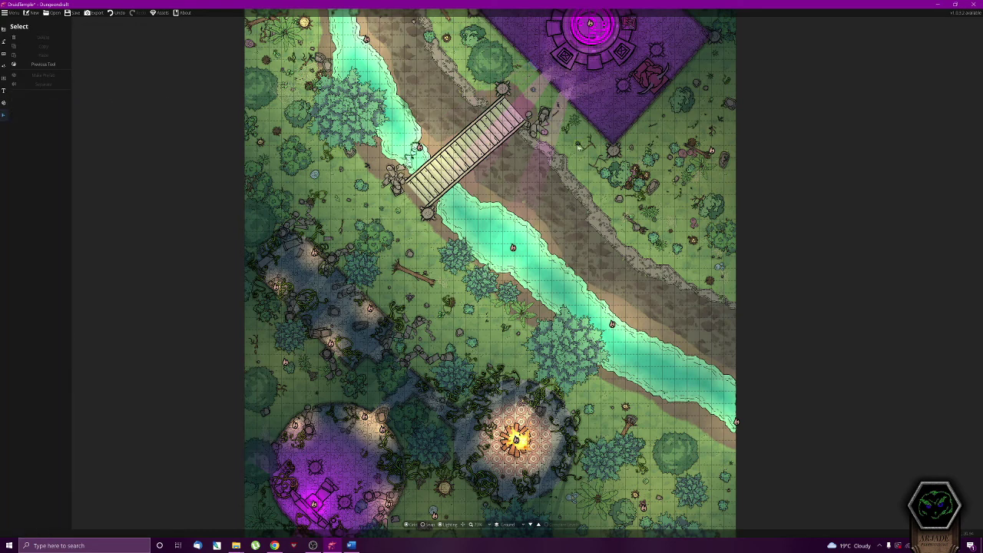
click(531, 64)
click(63, 96)
click(338, 209)
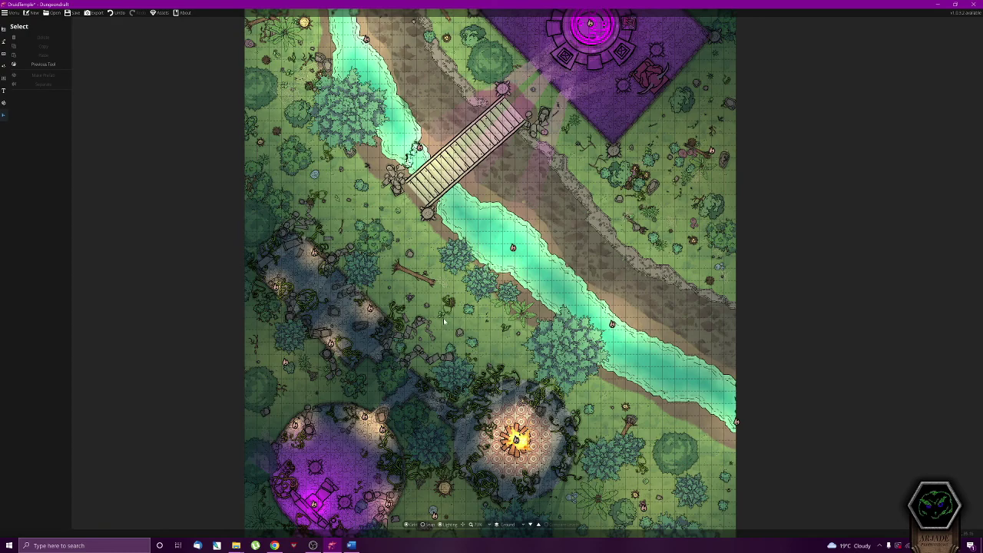
drag(439, 309, 445, 395)
click(580, 181)
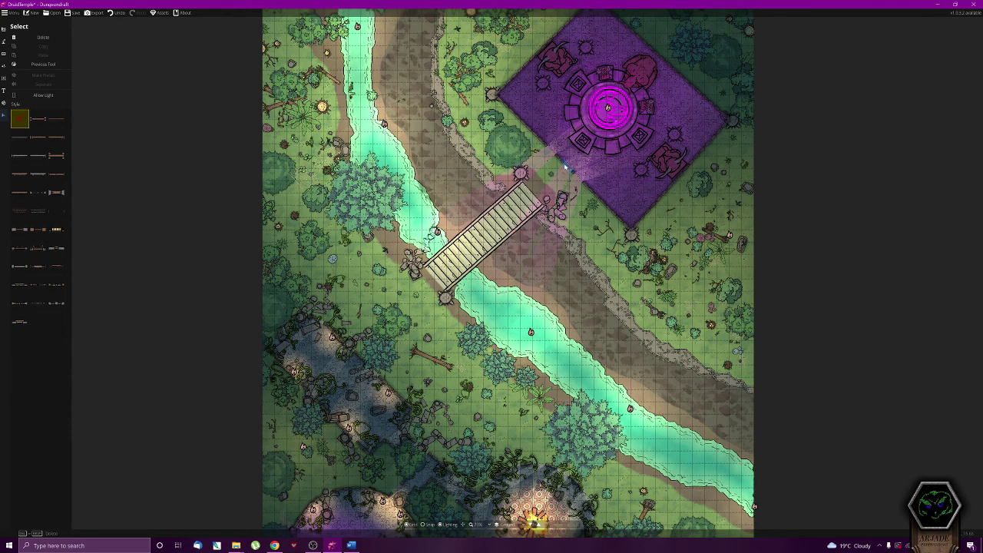
click(587, 236)
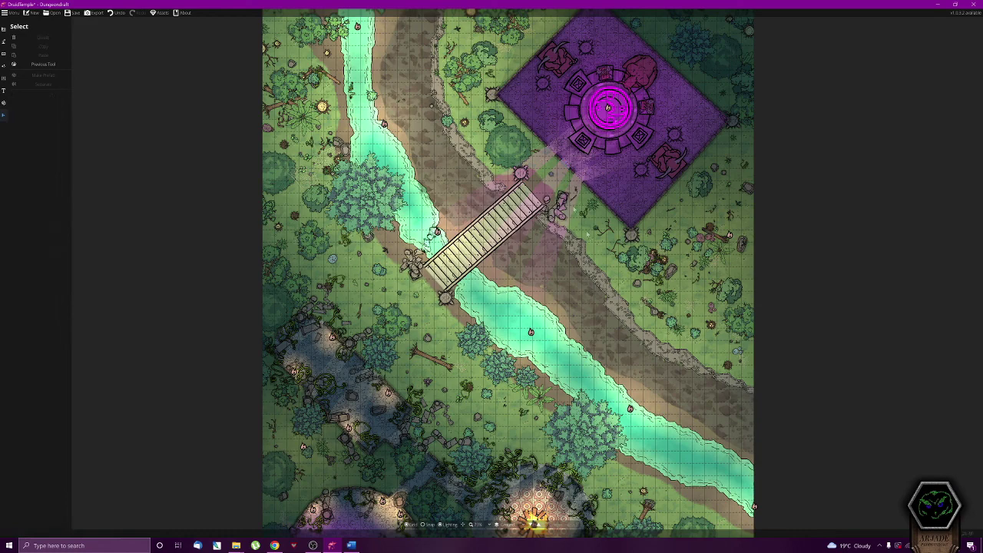
click(554, 154)
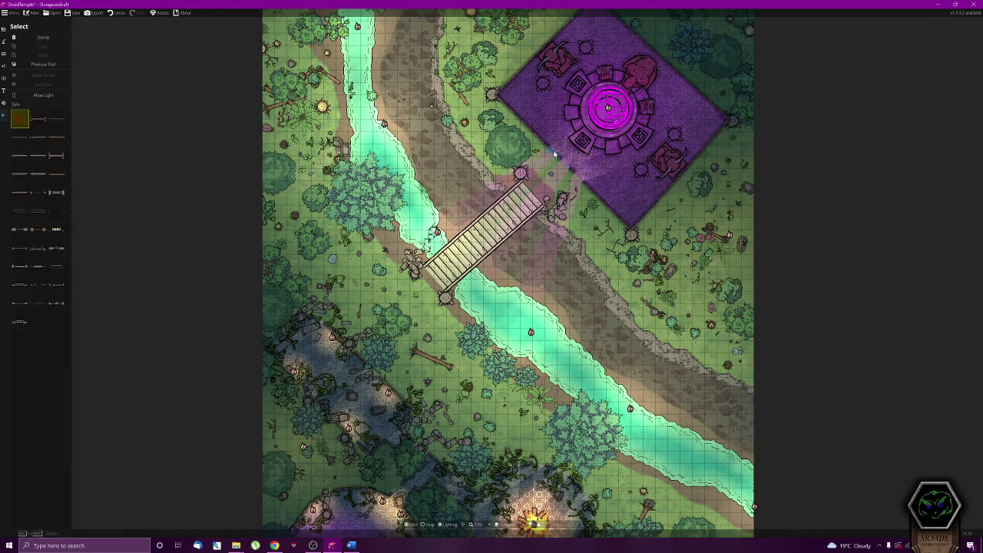
click(582, 199)
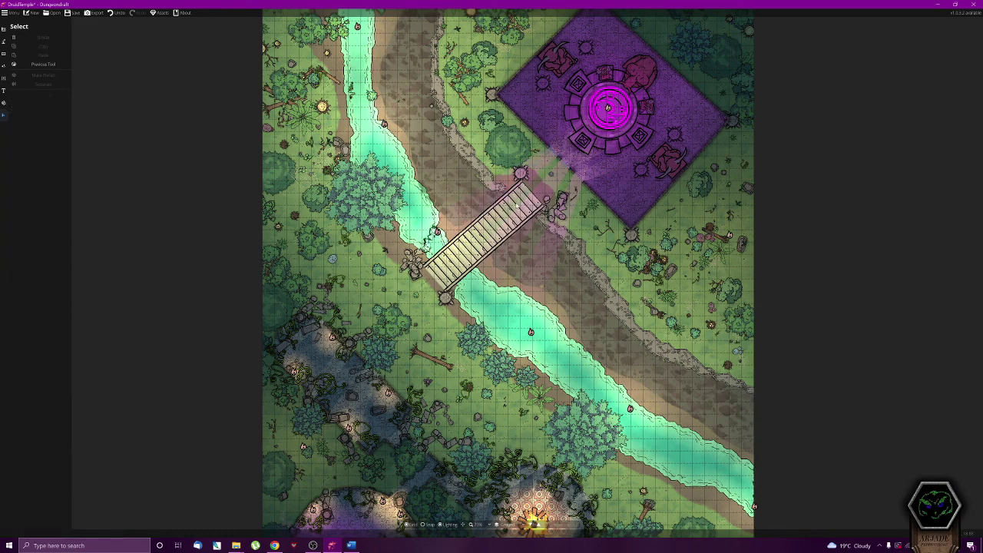
drag(583, 200, 646, 154)
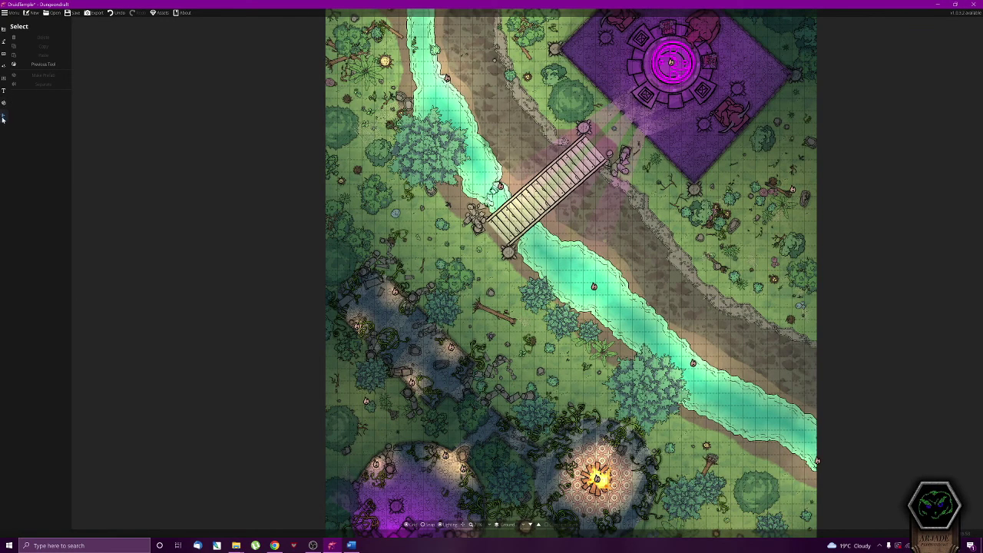
click(447, 308)
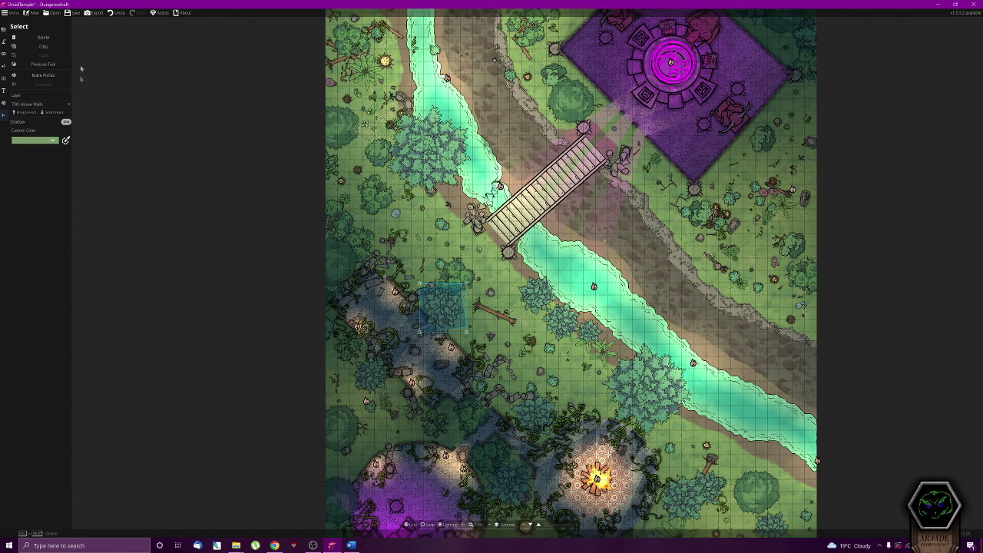
click(66, 112)
click(43, 156)
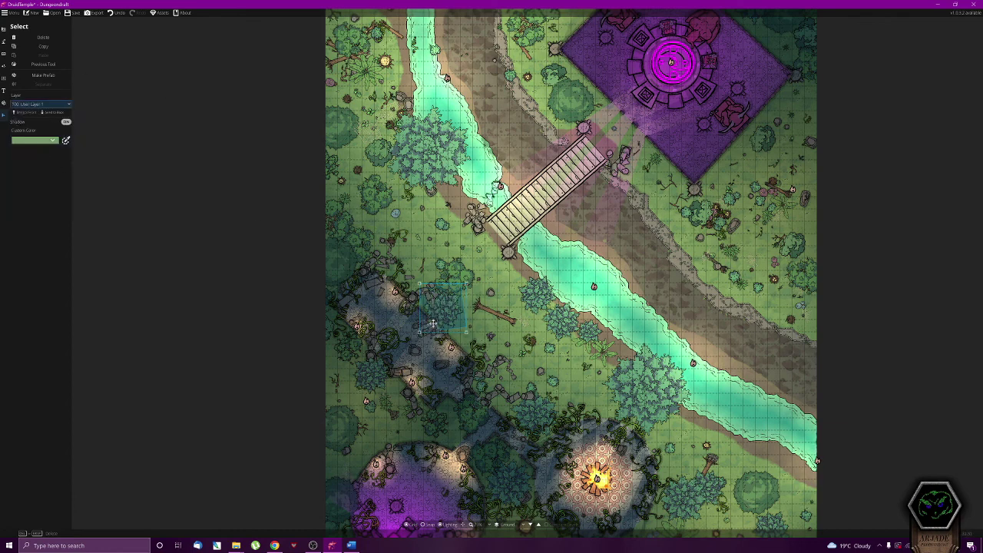
click(27, 104)
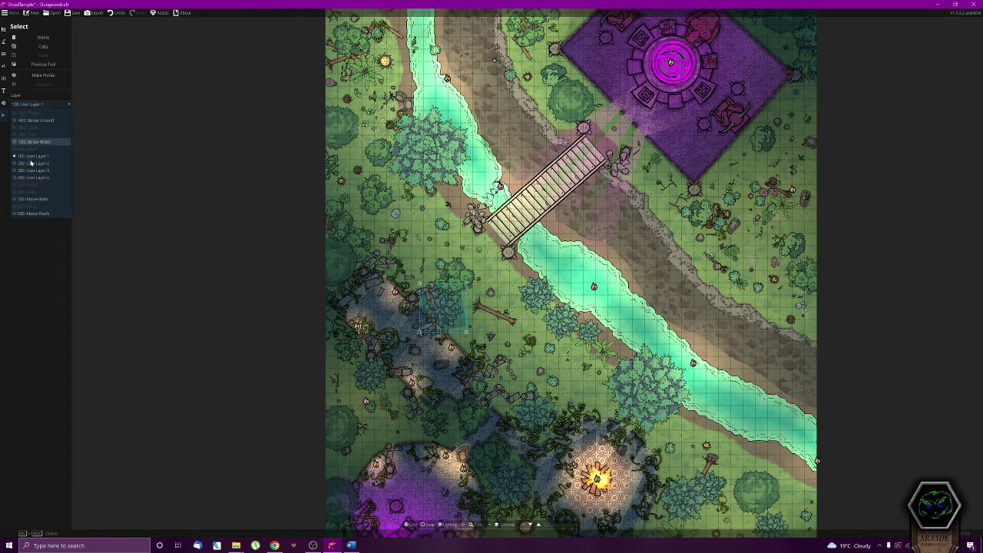
click(40, 202)
click(501, 353)
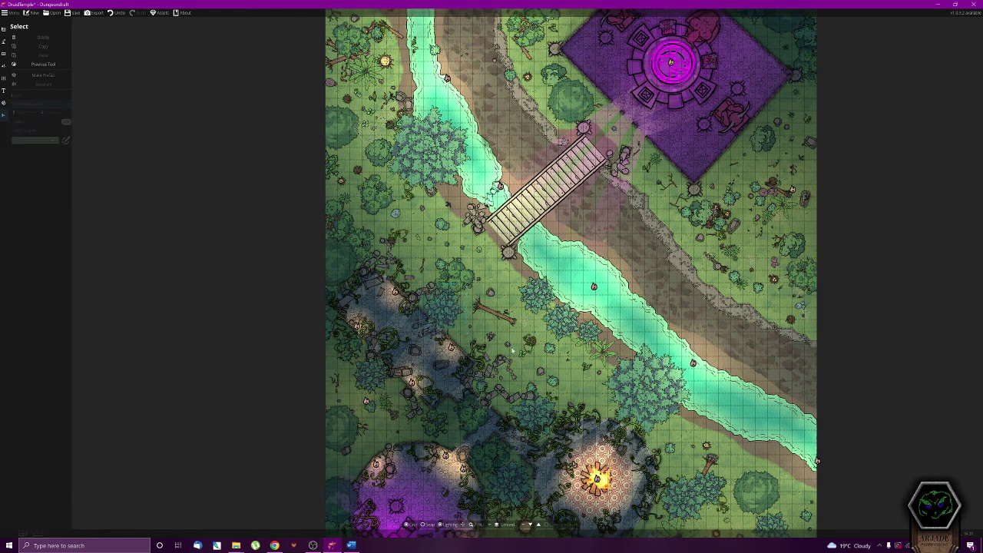
key(Left)
key(Down)
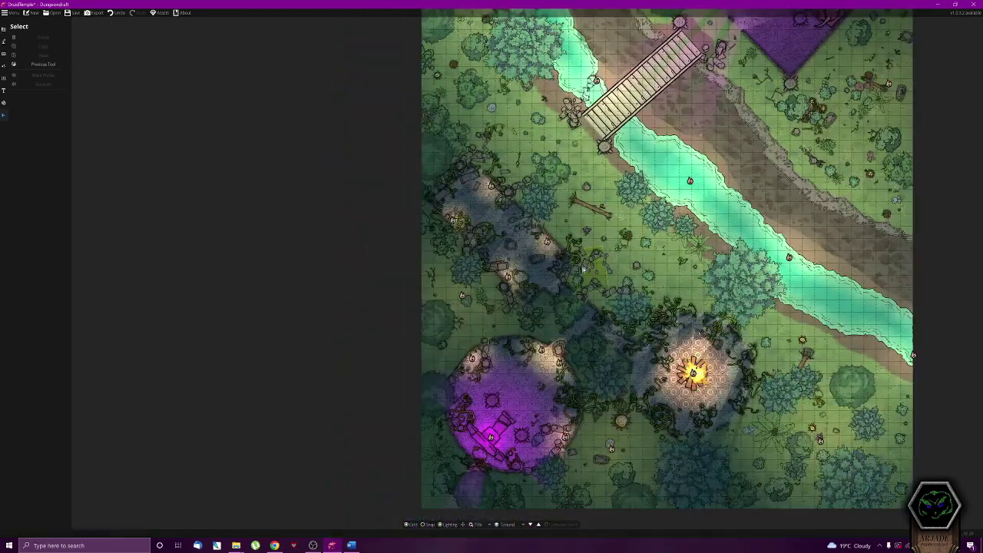
Zoom out to the whole forest map, then toggle Lighting off and back on
key(Right)
key(Down)
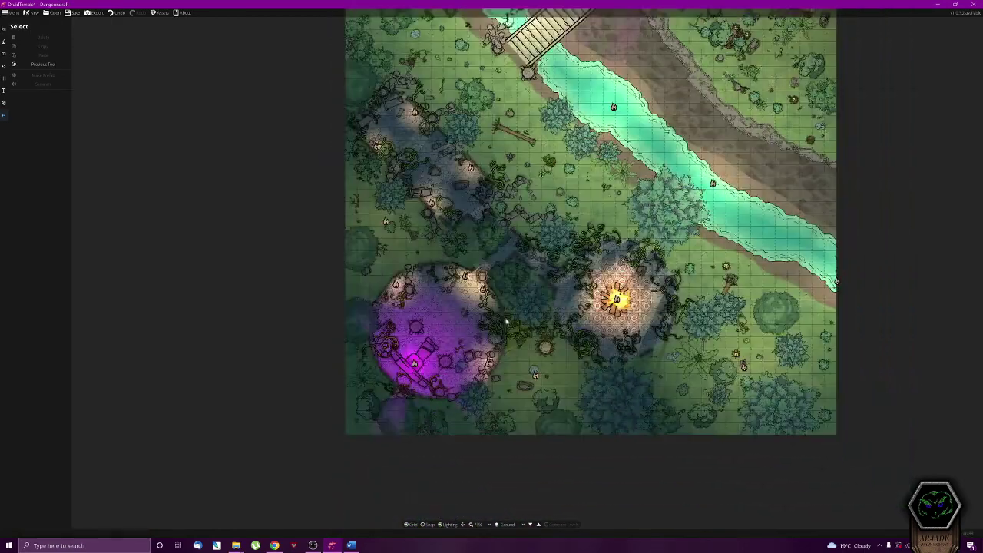
scroll(533, 247, down, 3)
drag(545, 214, 527, 266)
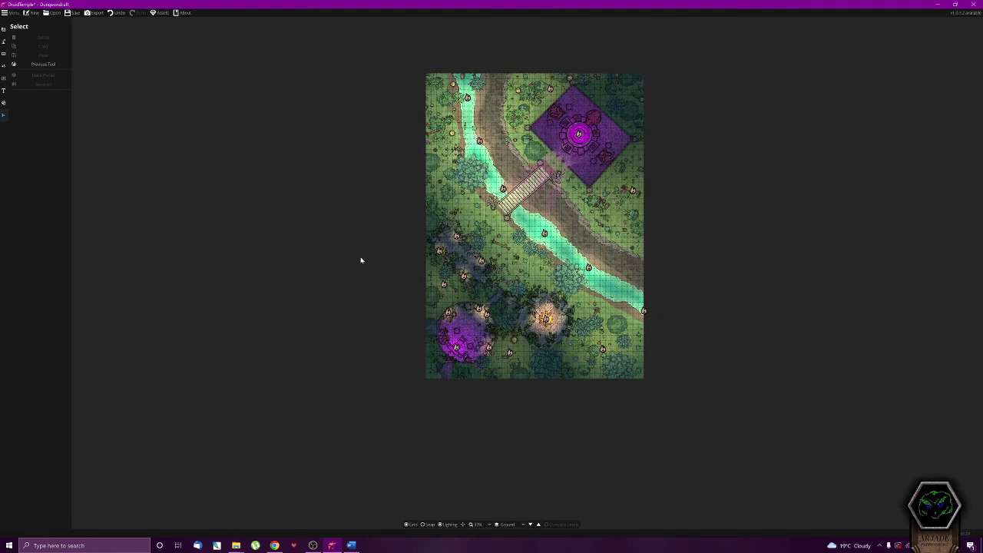
scroll(474, 353, up, 2)
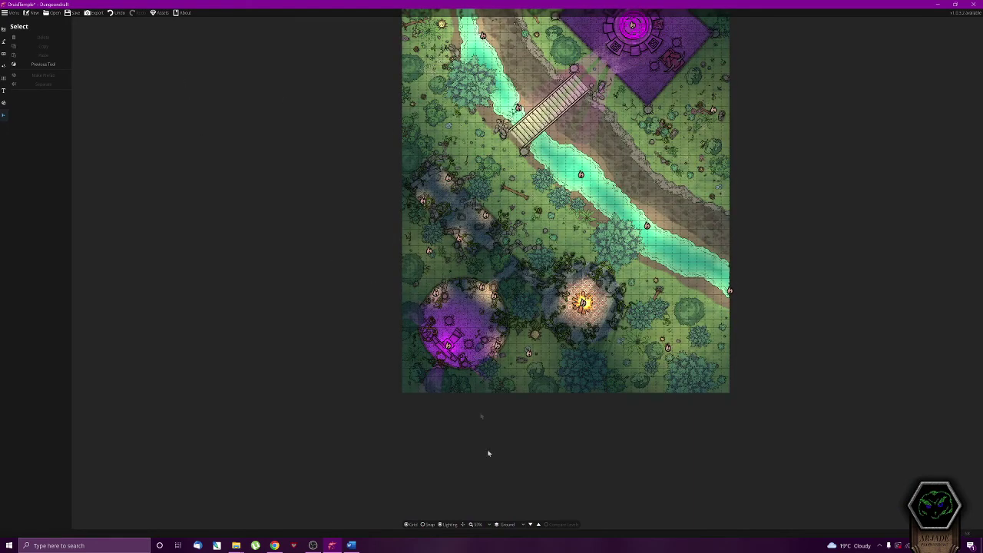
click(445, 525)
click(443, 527)
Pan around the finished map for a final look, then switch to OBS
drag(527, 376, 465, 461)
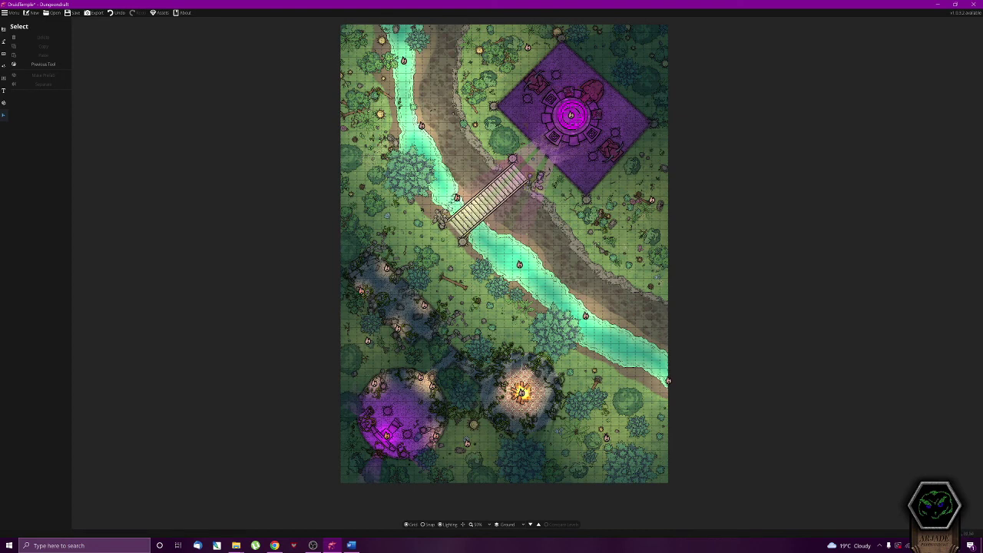
drag(510, 309, 487, 327)
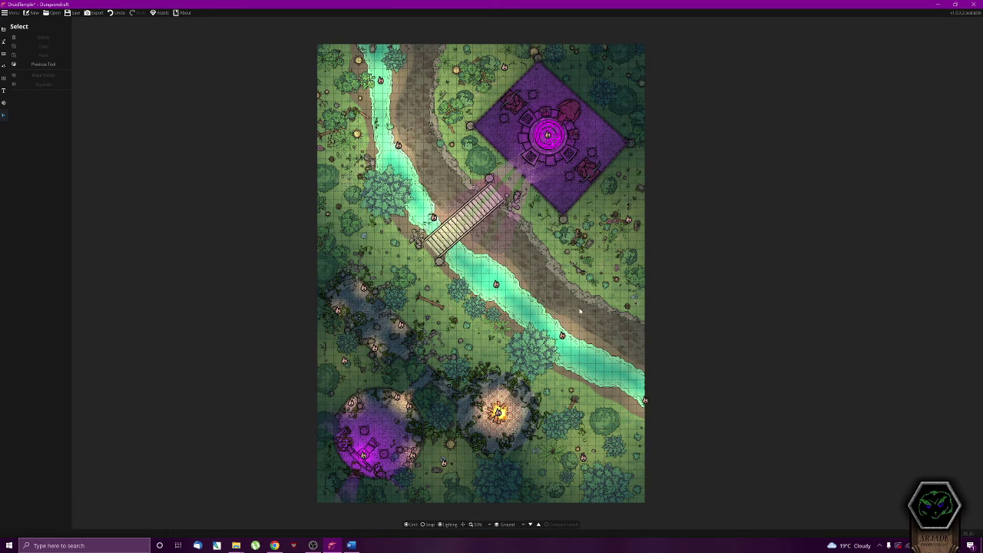
drag(586, 302, 597, 363)
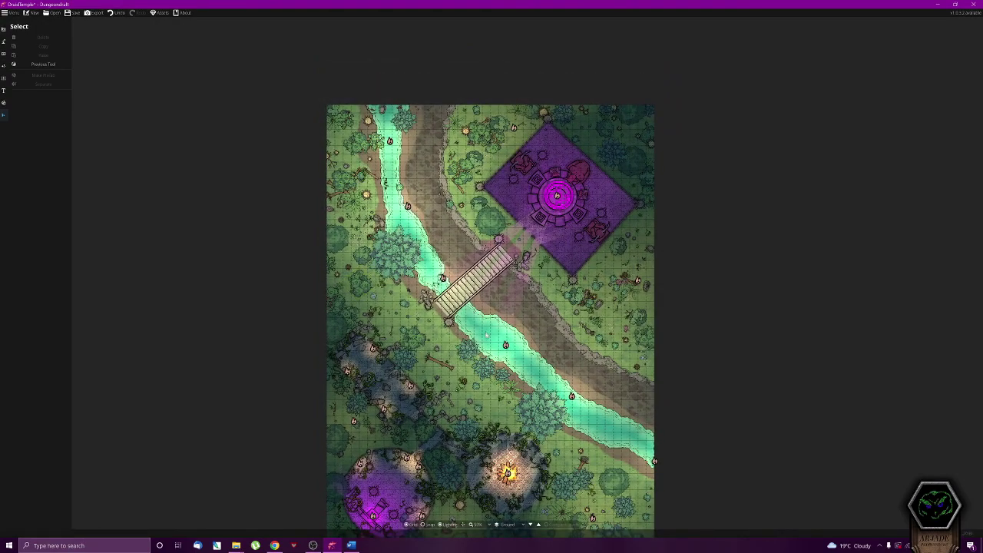
drag(534, 391, 517, 301)
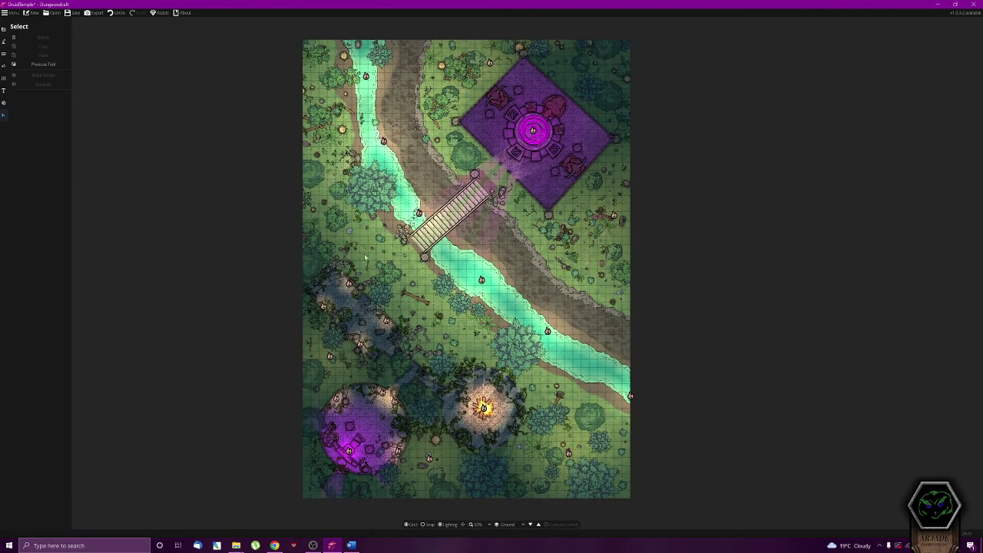
key(ctrl+v)
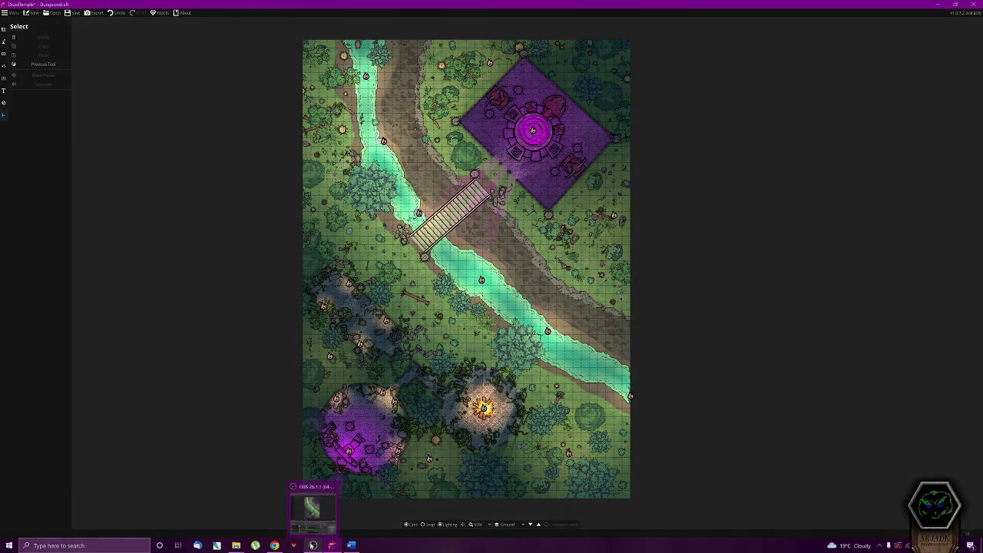
click(313, 545)
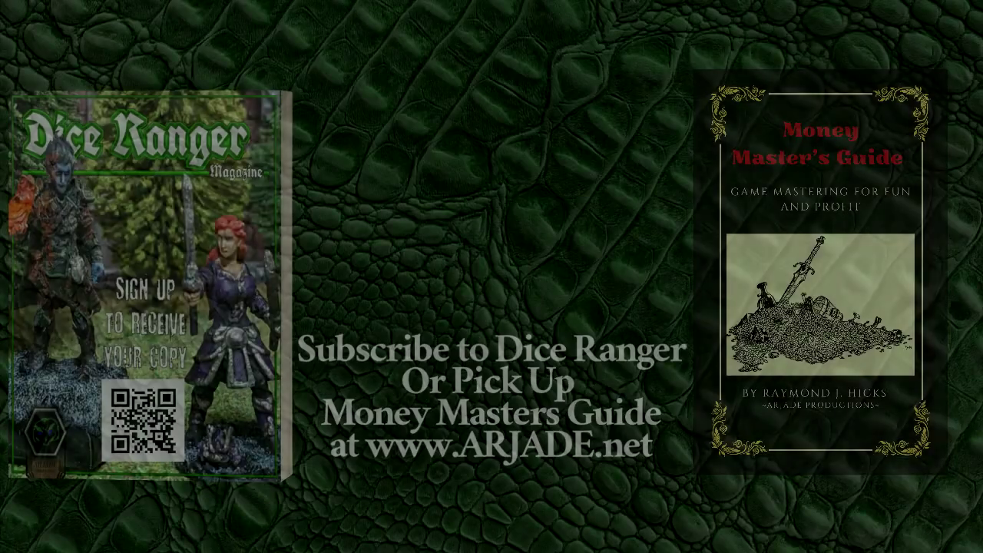